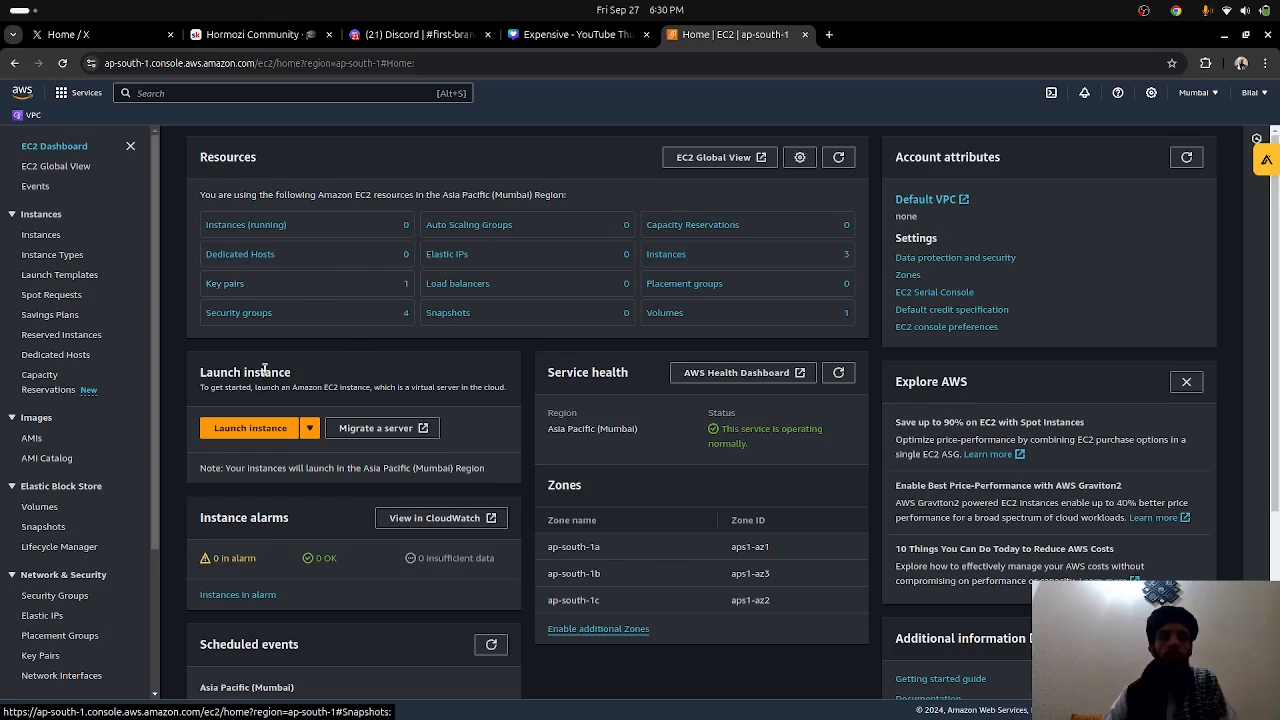
Start launching a new EC2 instance and name it my-snapshot.
click(236, 424)
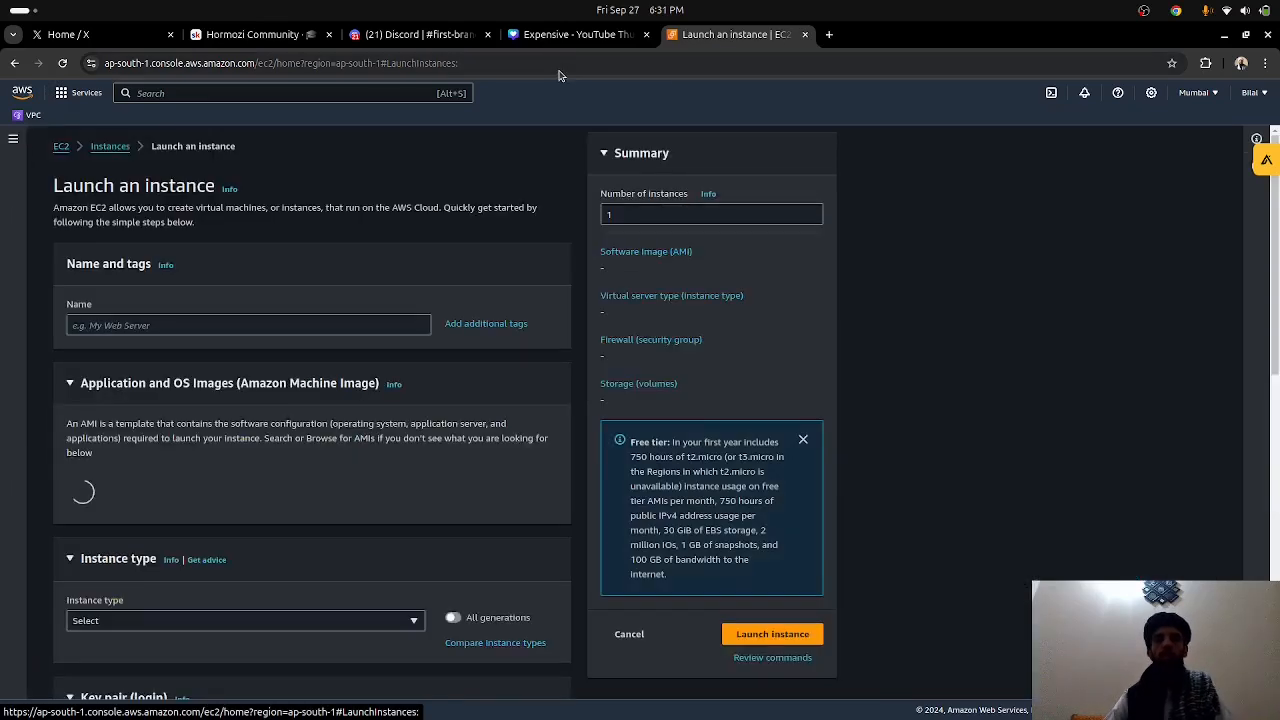
click(223, 331)
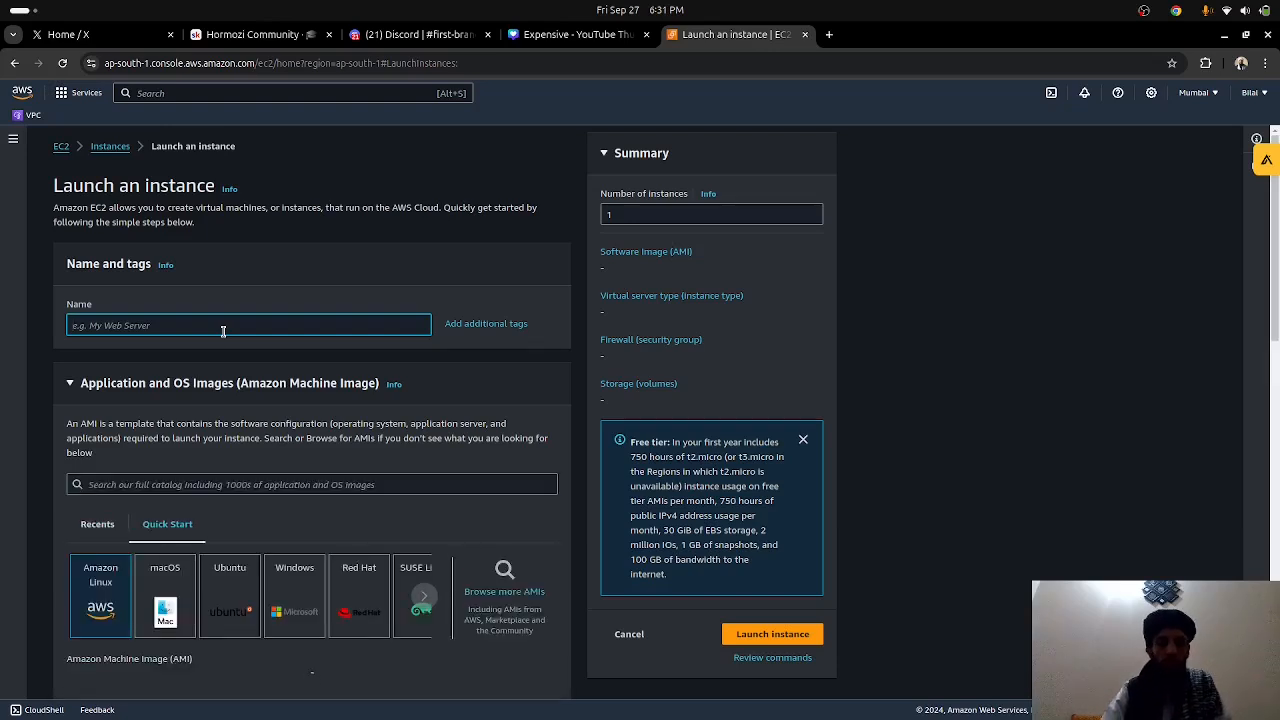
text(my)
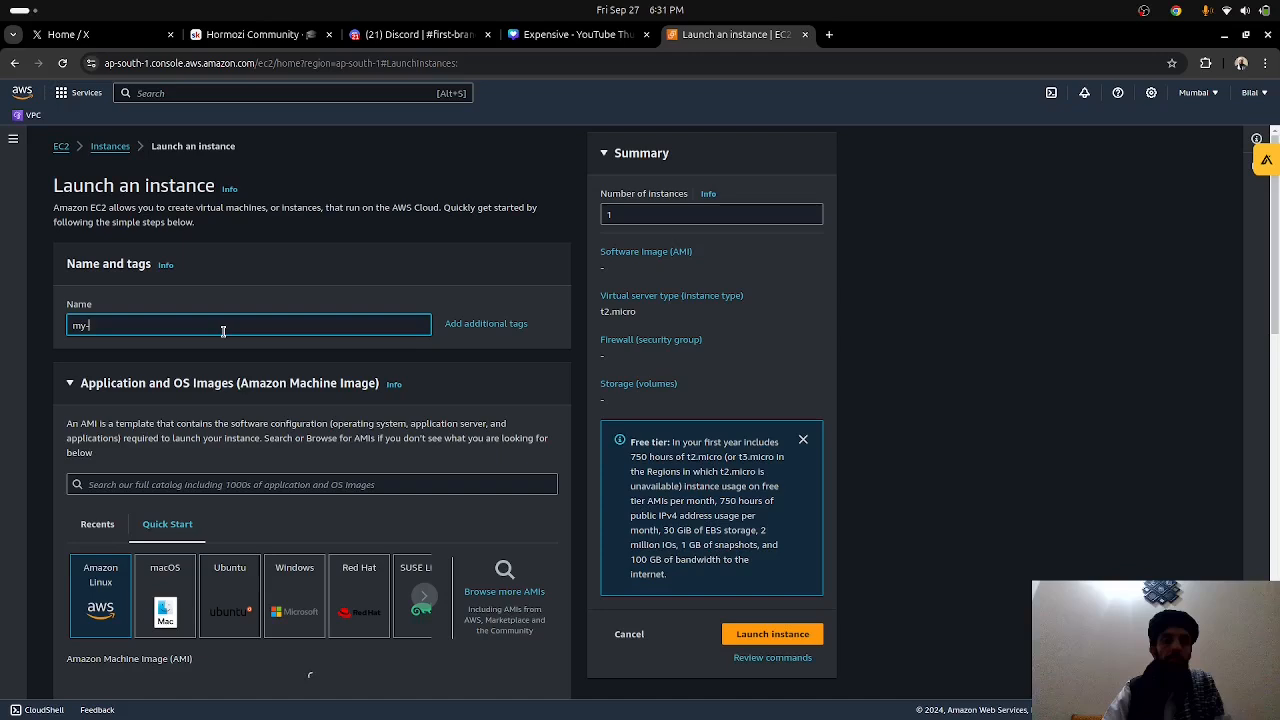
text(-sphon)
key(BackSpace)
key(BackSpace)
key(BackSpace)
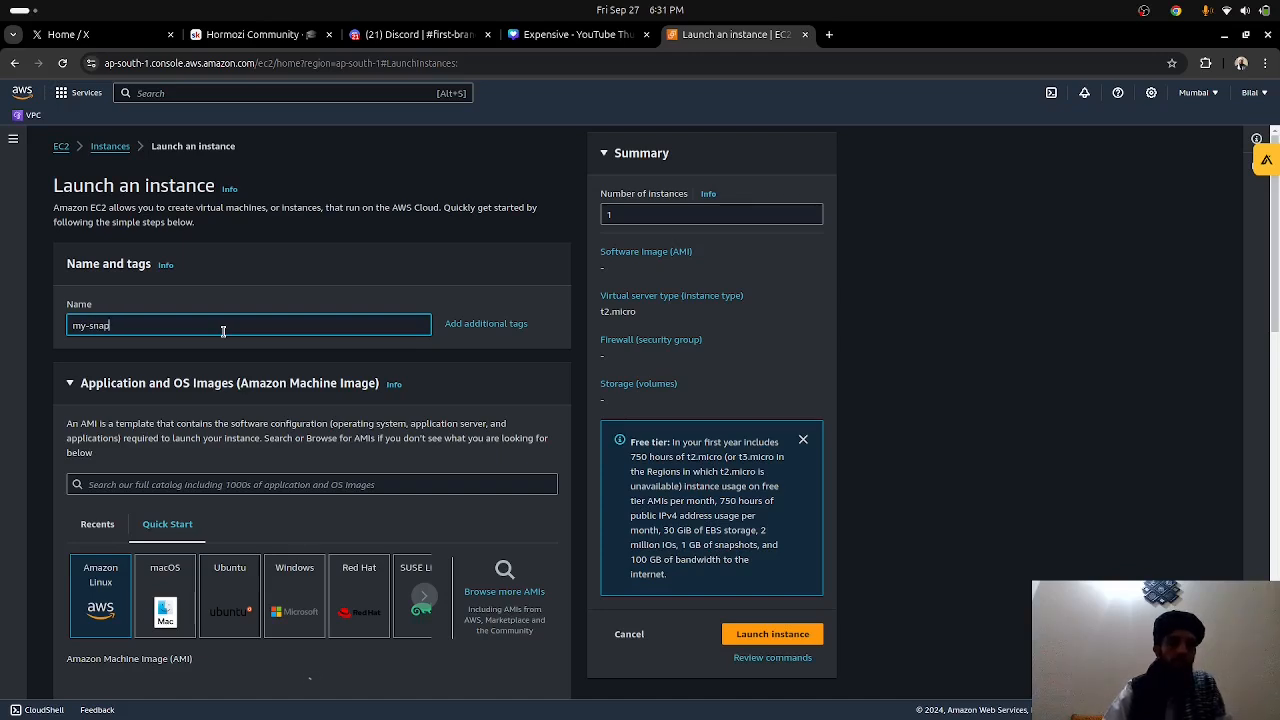
text(napshot)
Choose the Ubuntu Server 24.04 LTS image and the tutorial key pair for the instance.
scroll(226, 360, down, 3)
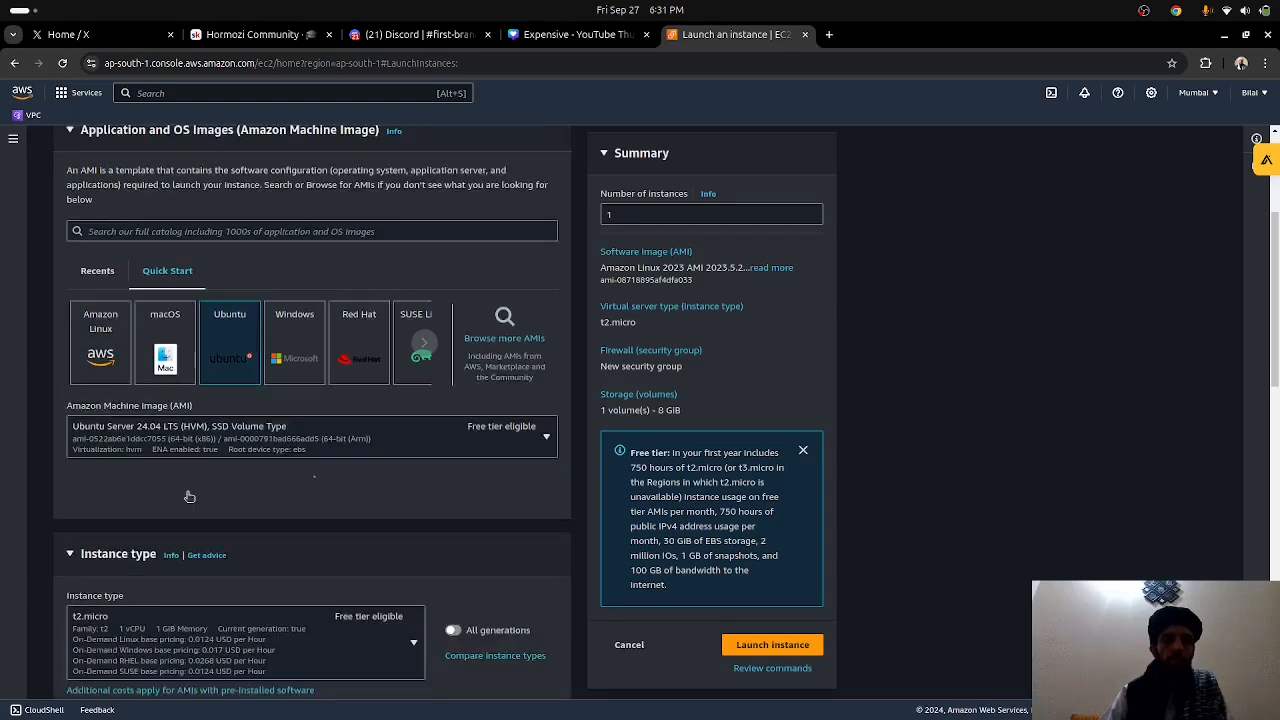
scroll(182, 491, down, 5)
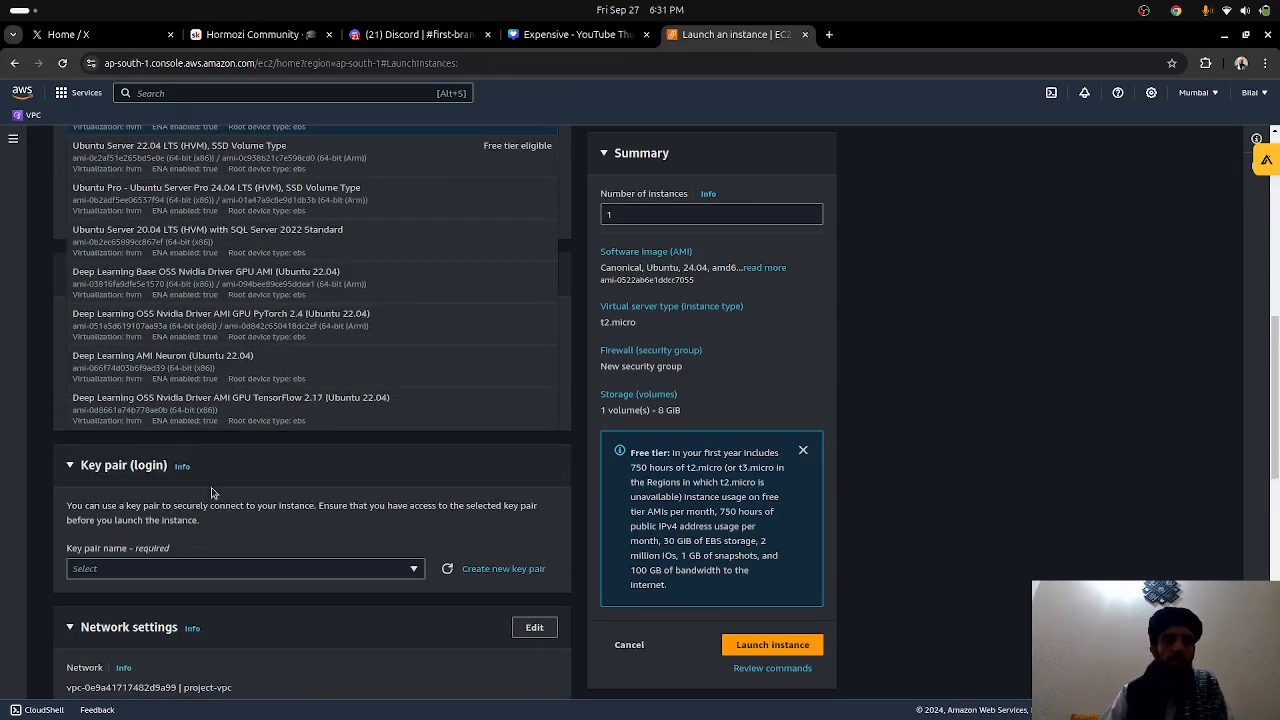
click(203, 572)
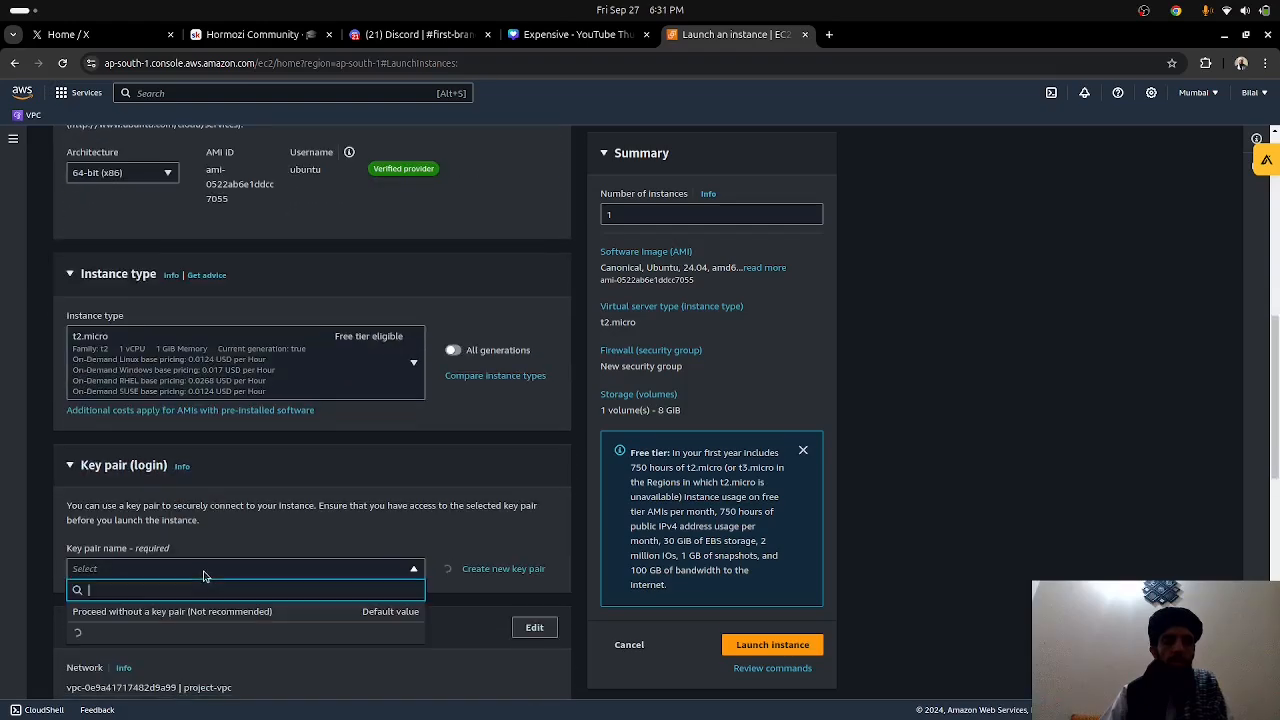
click(84, 645)
Edit the network settings to use subnet project-subnet-public1-ap-south-1a and enable auto-assign public IP.
scroll(306, 437, down, 3)
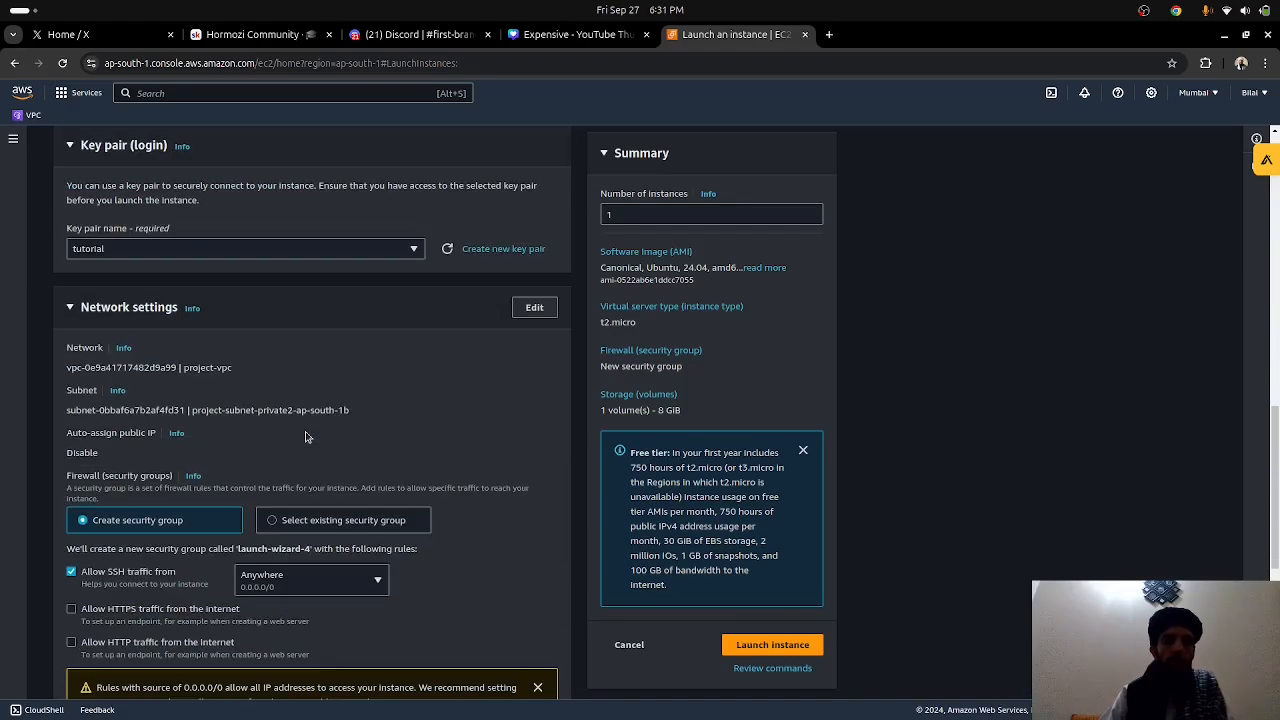
click(535, 308)
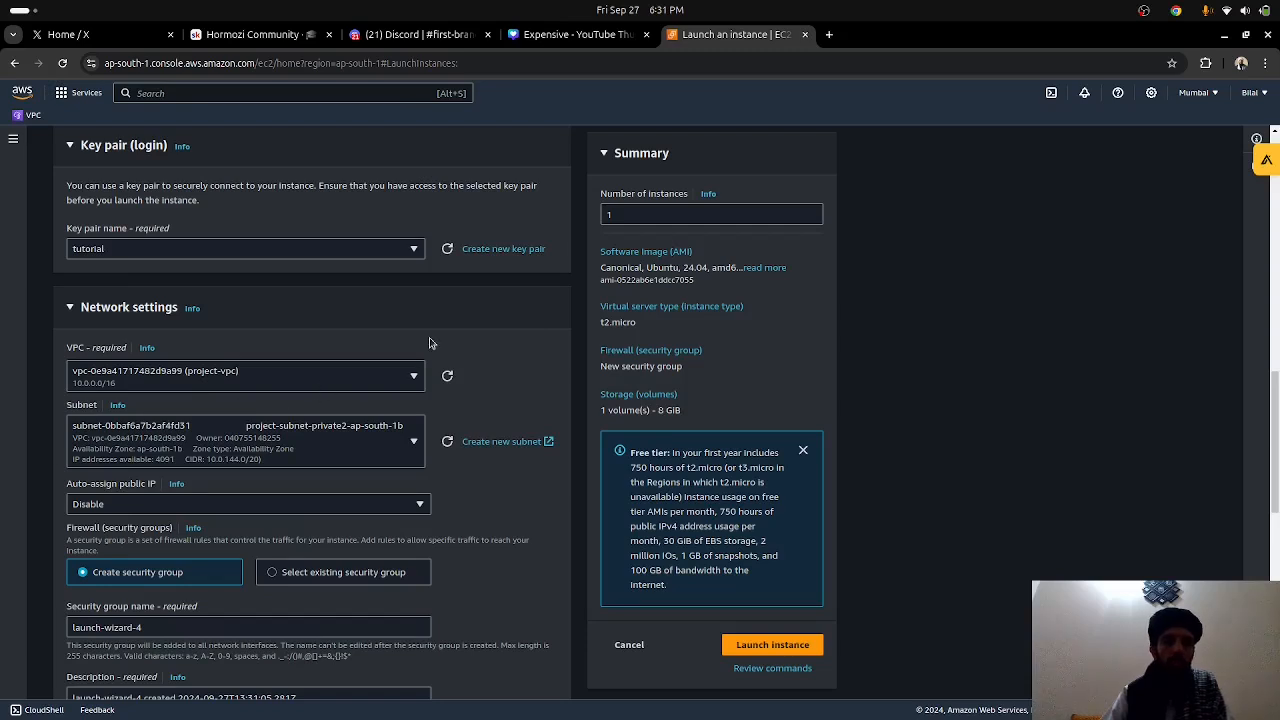
click(352, 446)
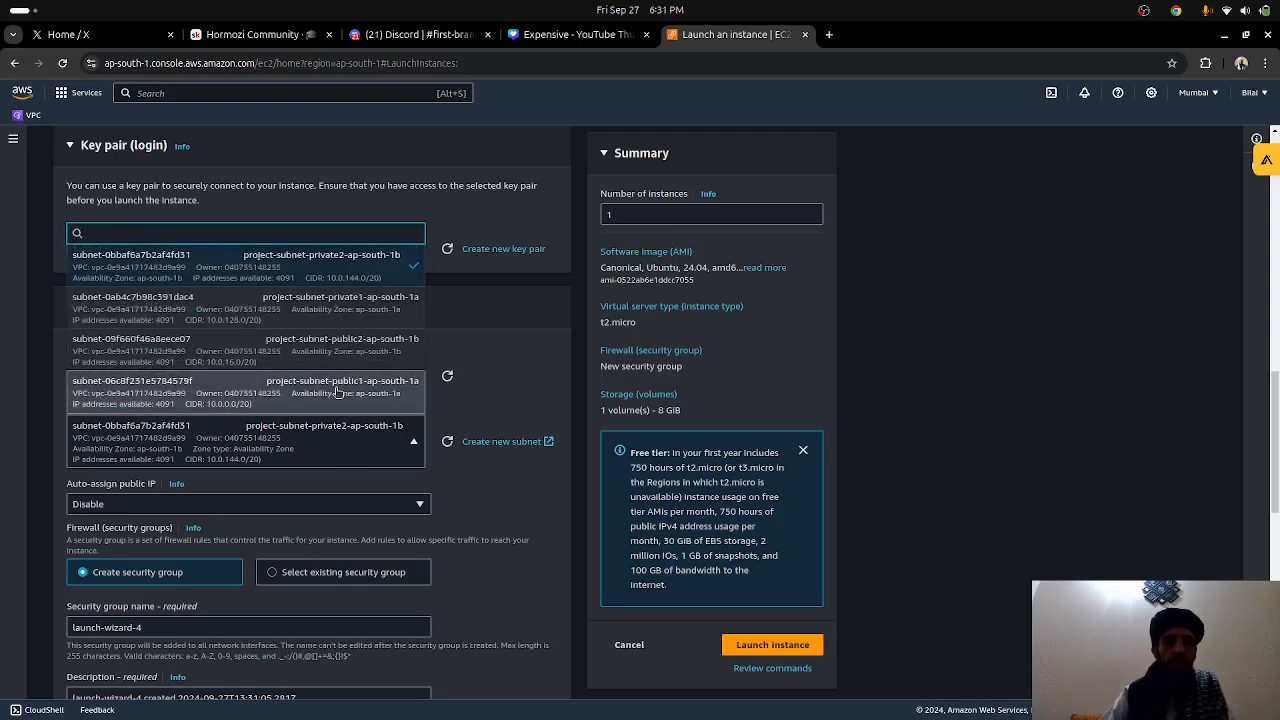
click(338, 392)
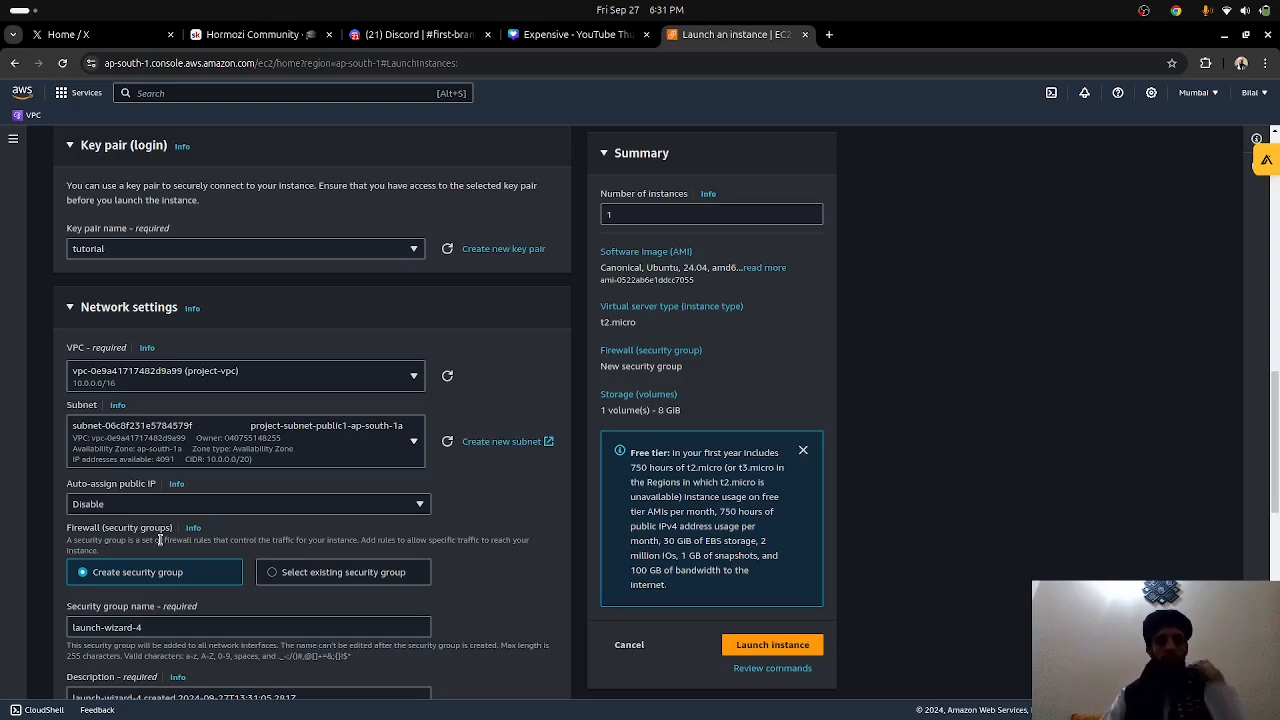
click(176, 506)
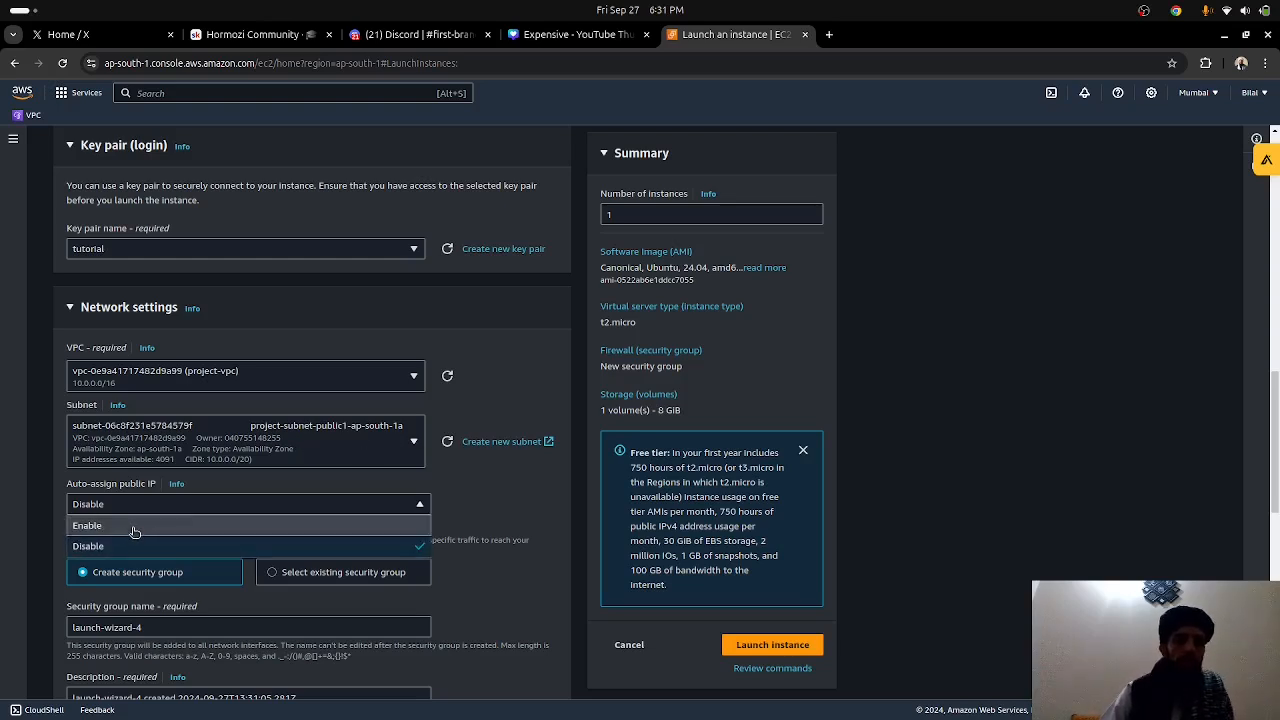
click(137, 526)
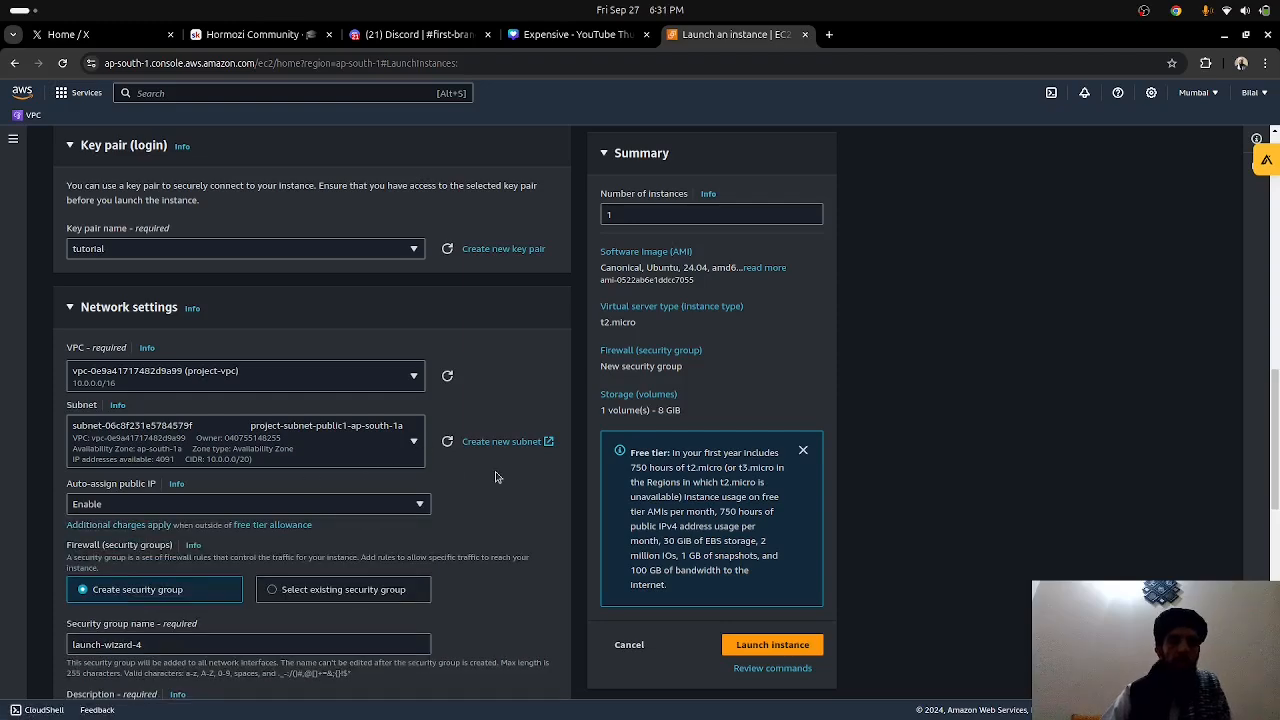
Add a second storage volume of 15 GiB with type General purpose SSD (gp2).
scroll(495, 471, down, 4)
scroll(495, 471, down, 3)
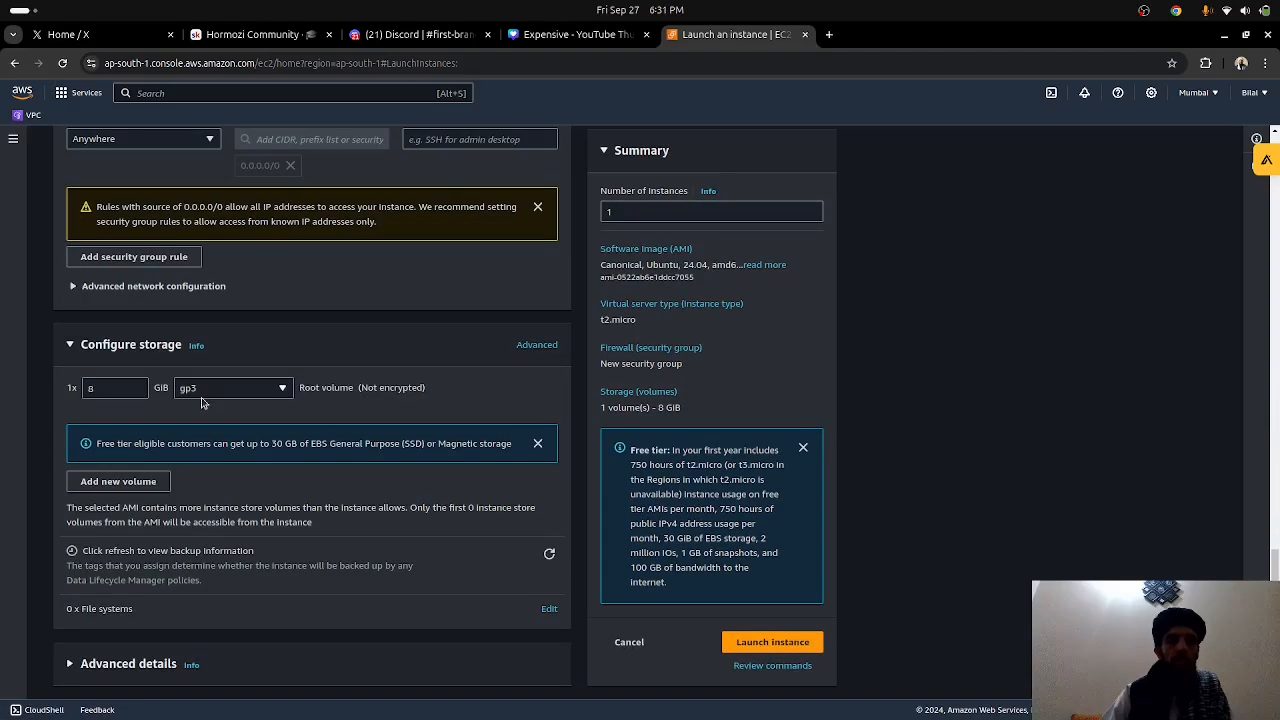
click(87, 482)
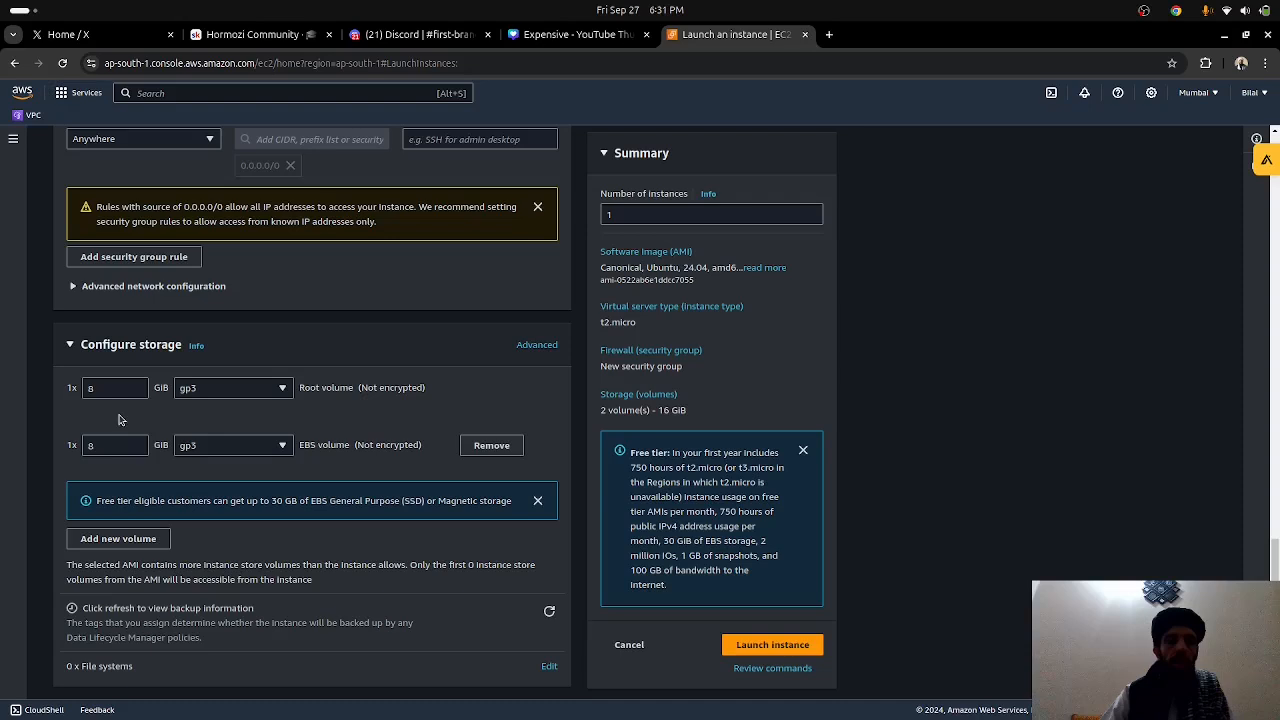
click(123, 441)
text(1)
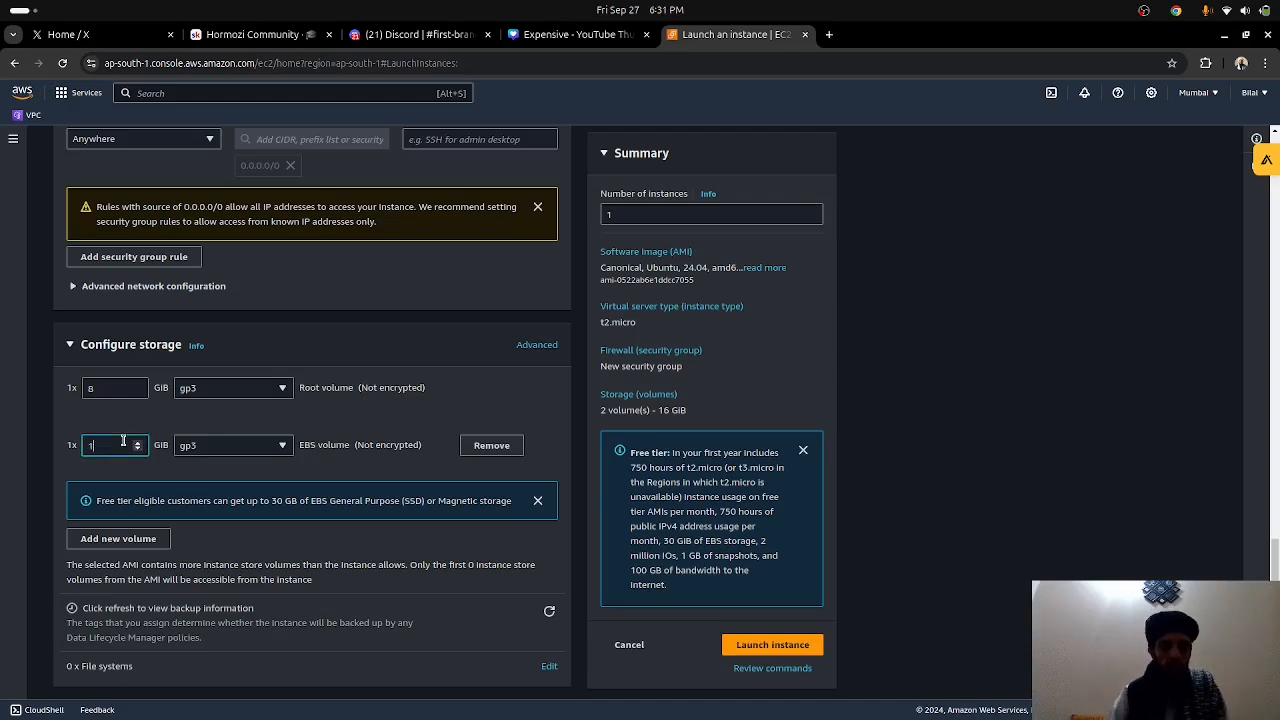
text(5)
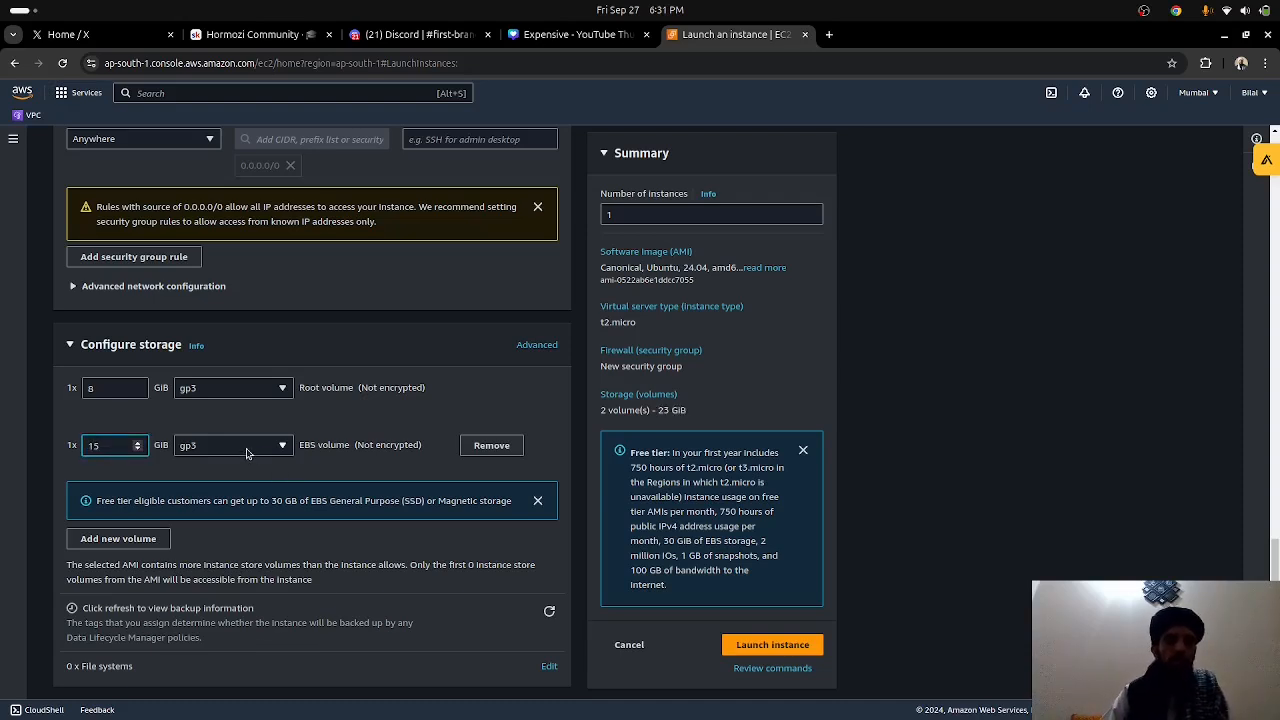
click(246, 450)
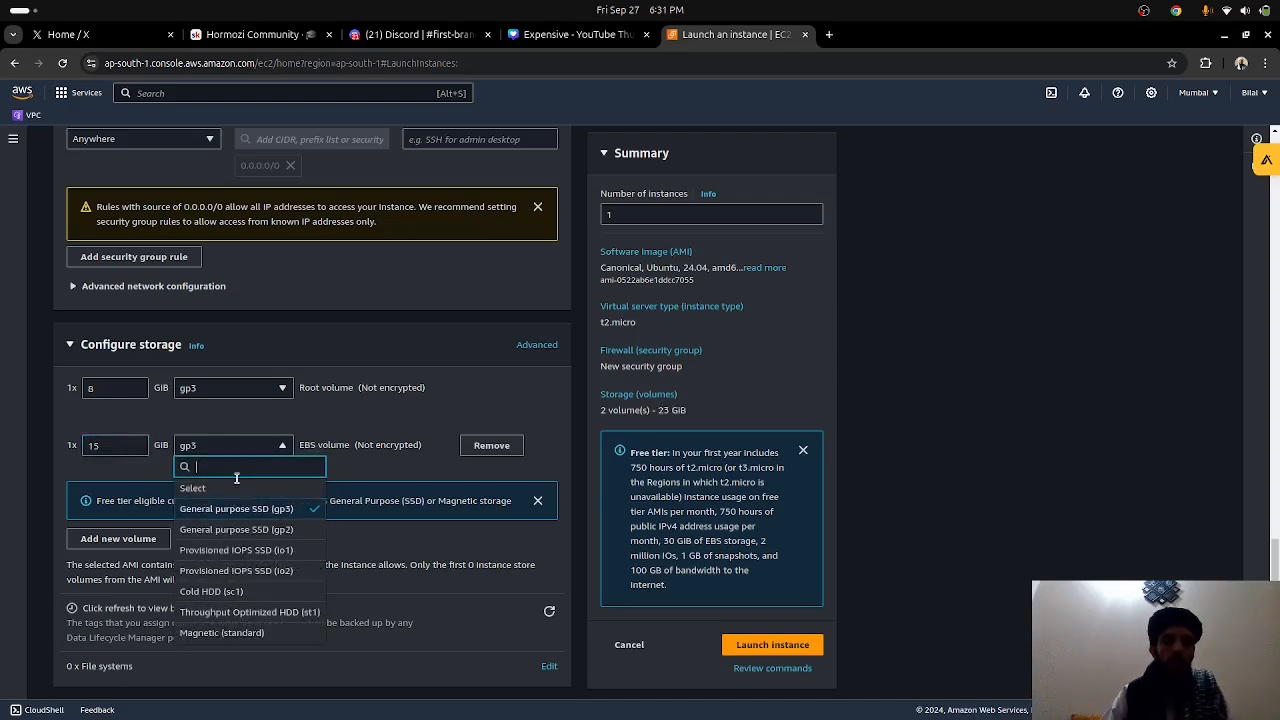
click(250, 538)
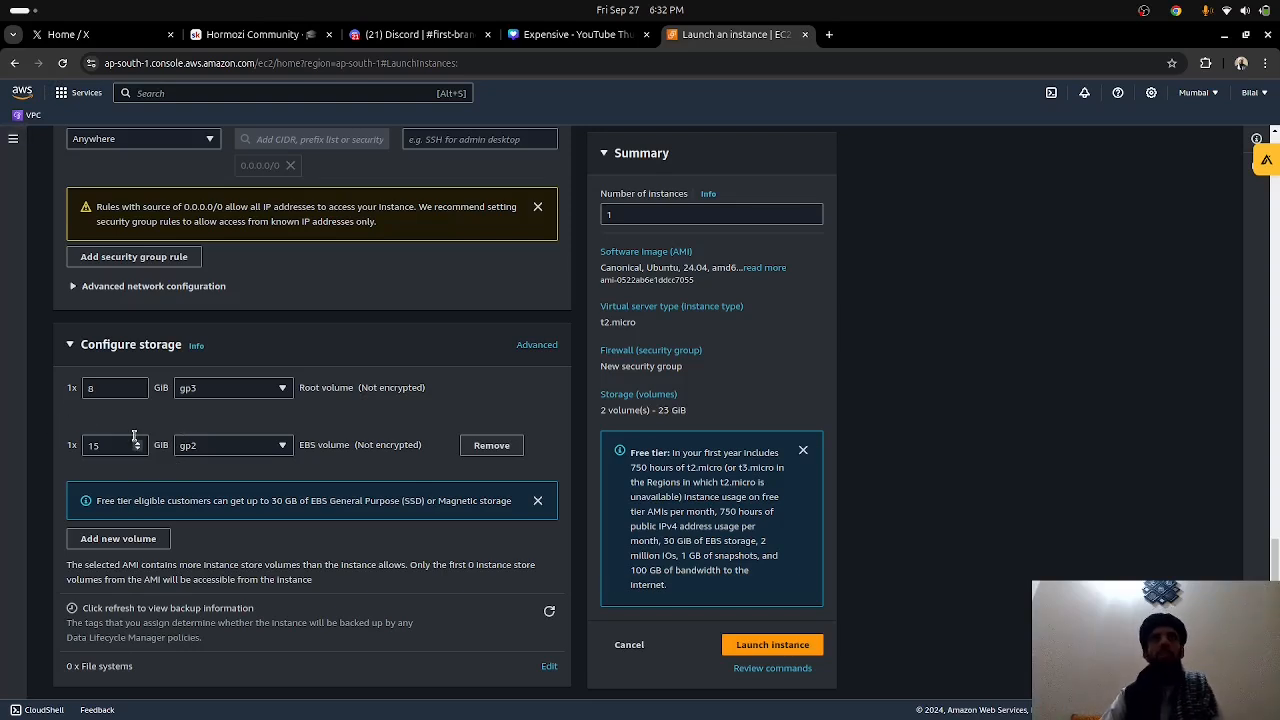
Review the my-snapshot instance configuration and launch the instance.
scroll(340, 420, up, 10)
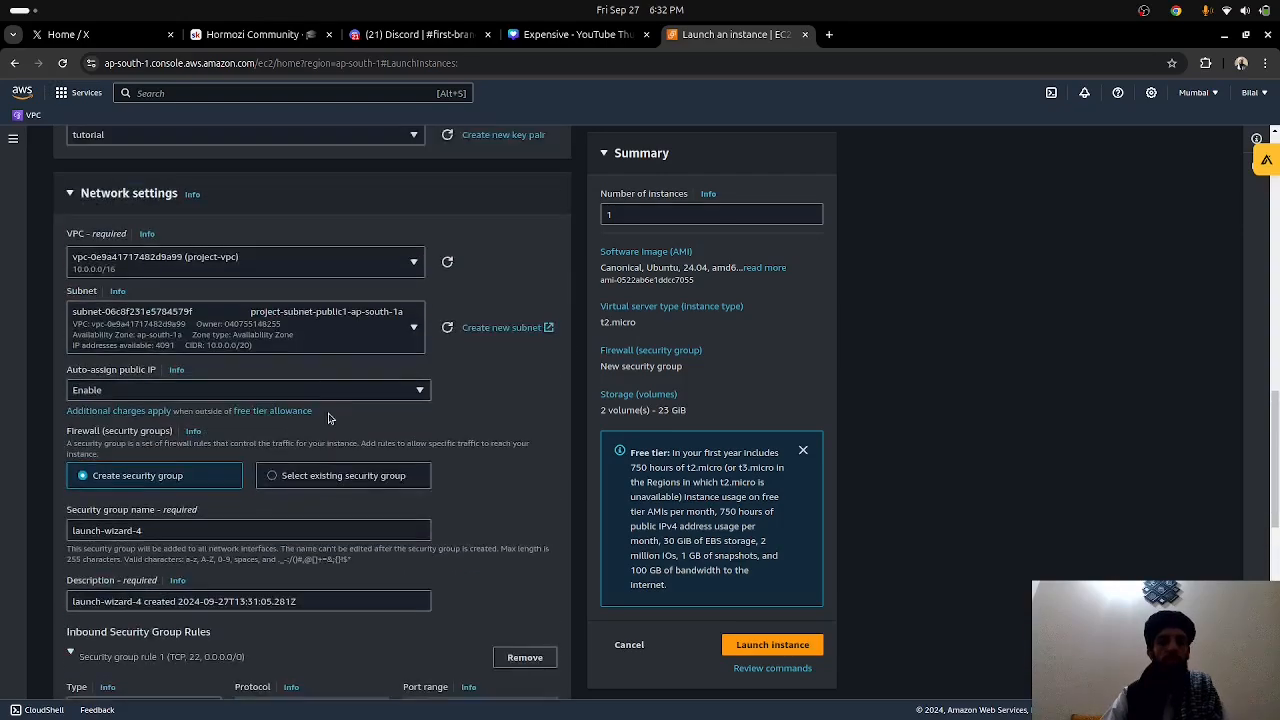
scroll(330, 413, up, 10)
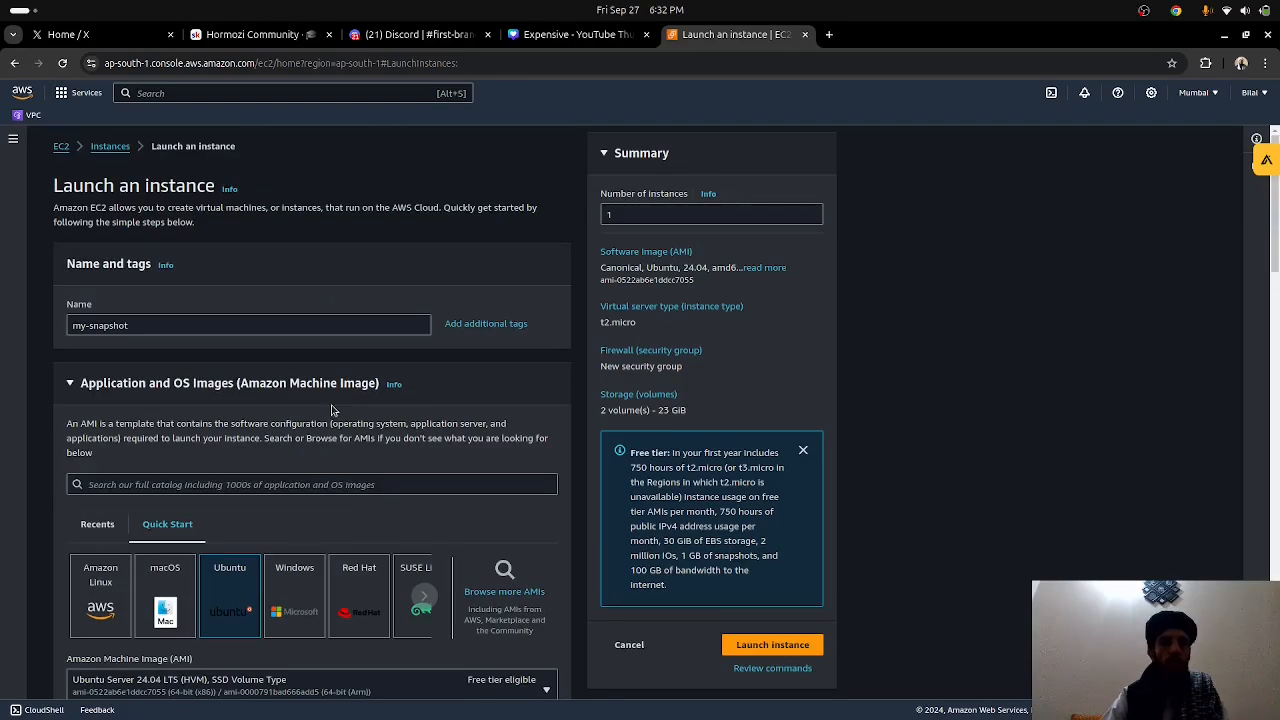
scroll(333, 410, down, 15)
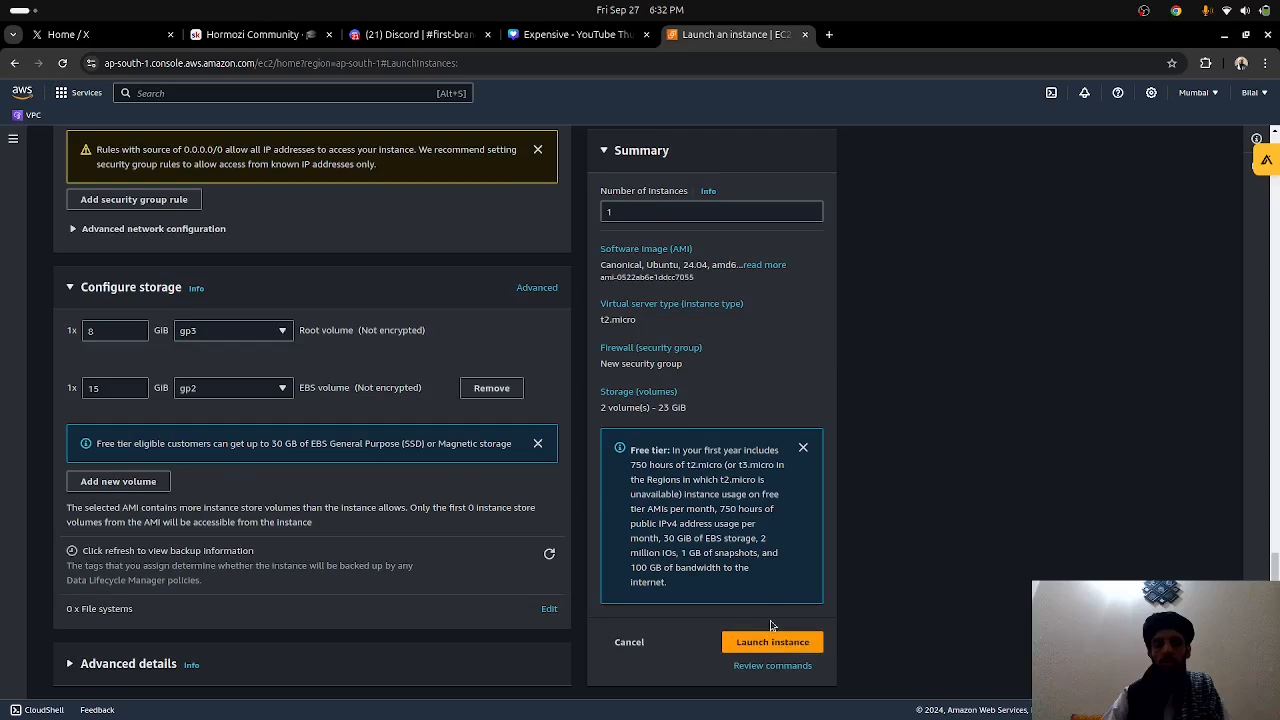
click(768, 644)
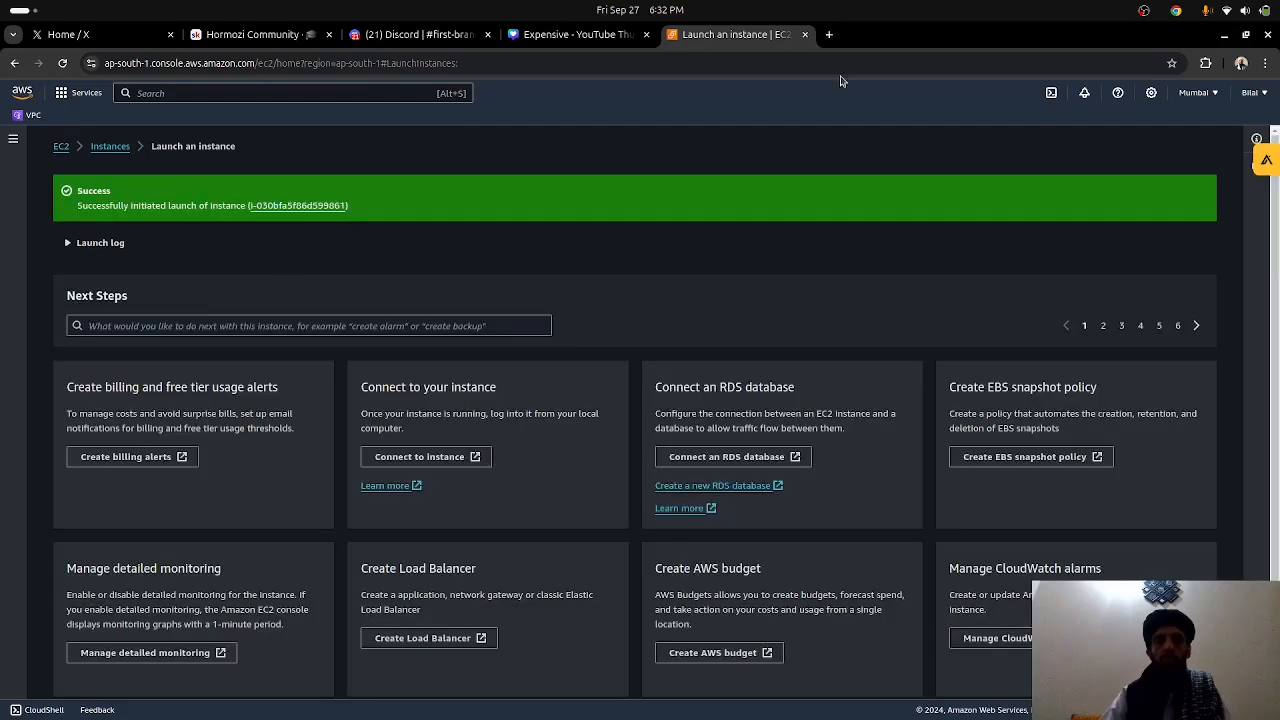
Open the instances list, select the newly launched my-snapshot instance and refresh until its status checks finish.
click(110, 146)
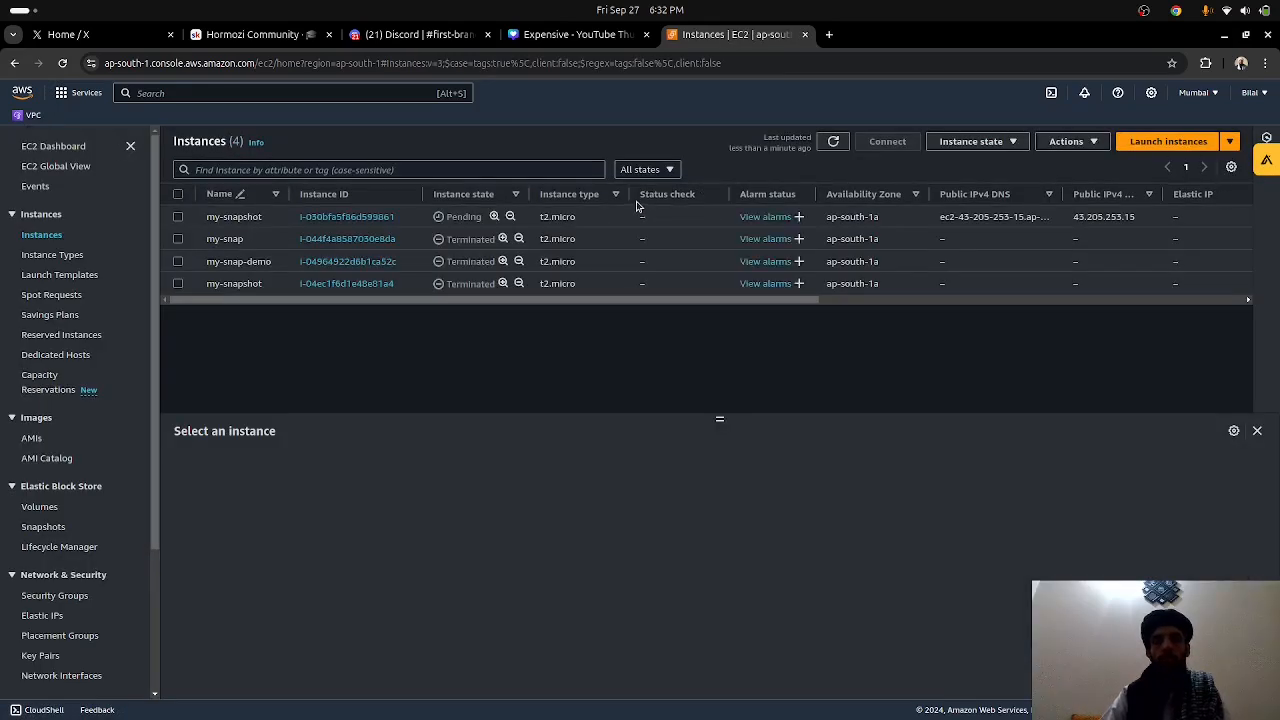
click(178, 217)
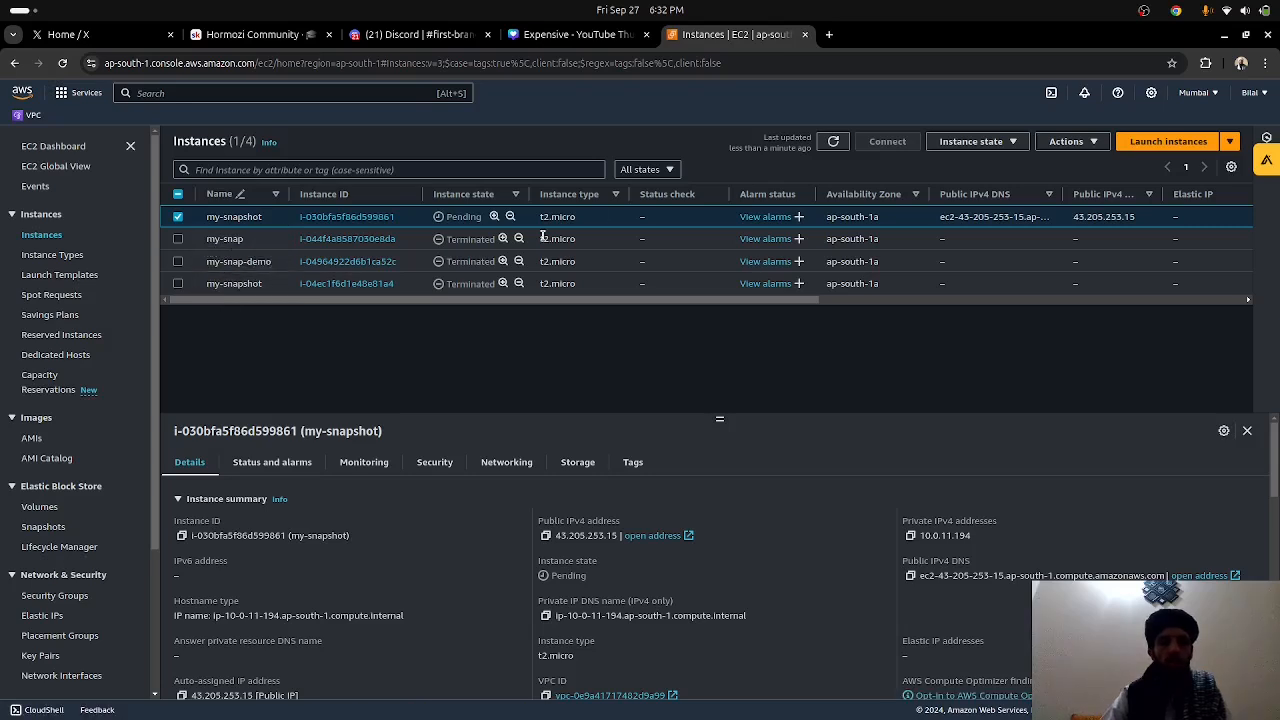
click(833, 142)
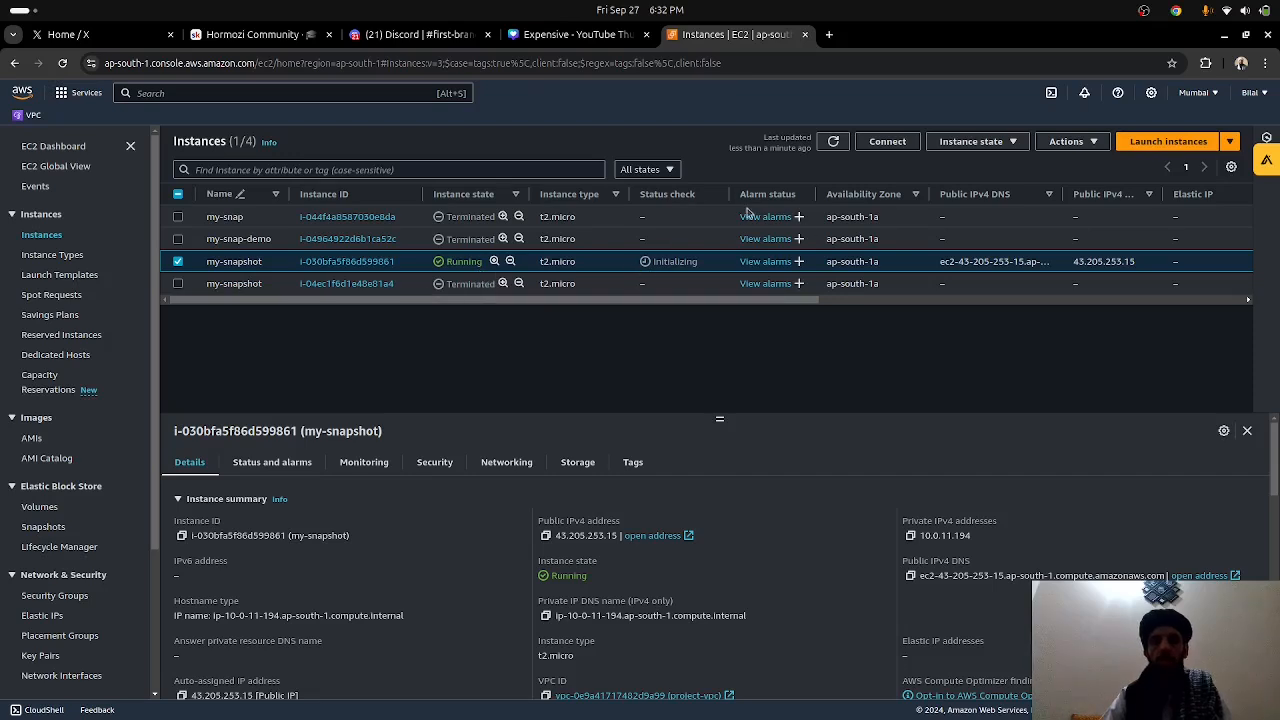
click(830, 142)
click(840, 146)
click(833, 146)
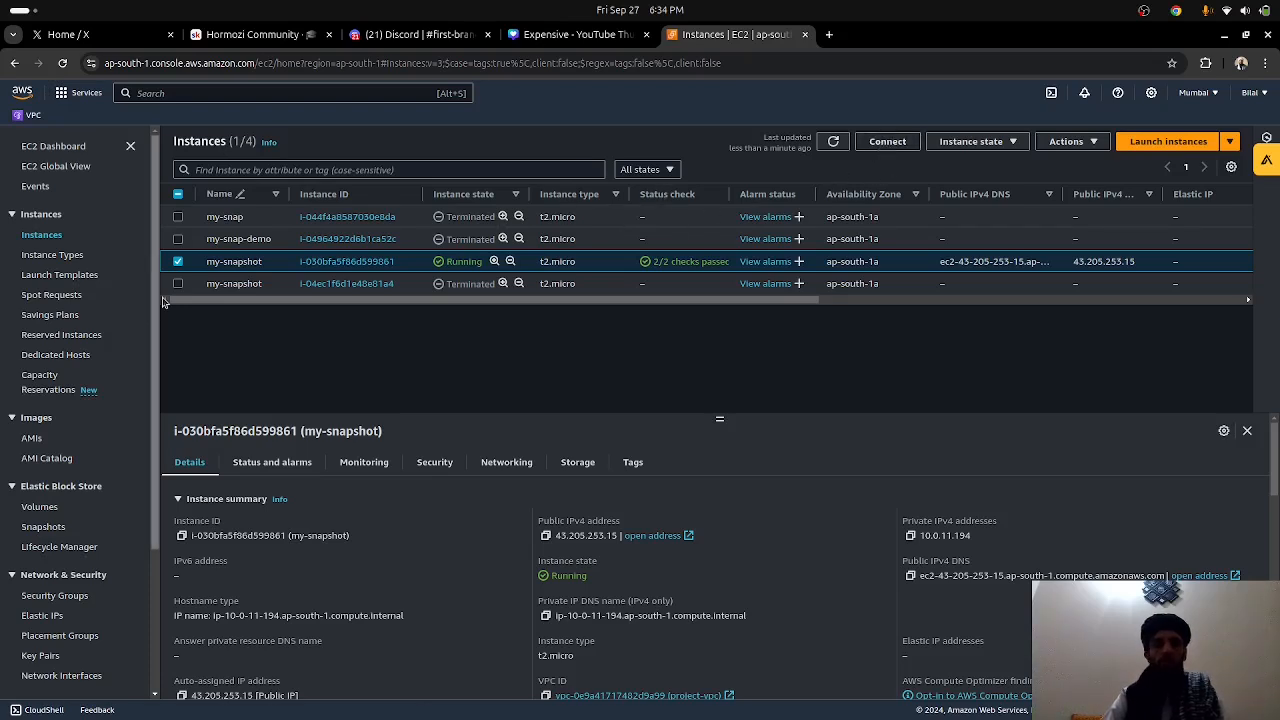
Connect to the my-snapshot instance through EC2 Instance Connect with the username ubuntu.
click(877, 146)
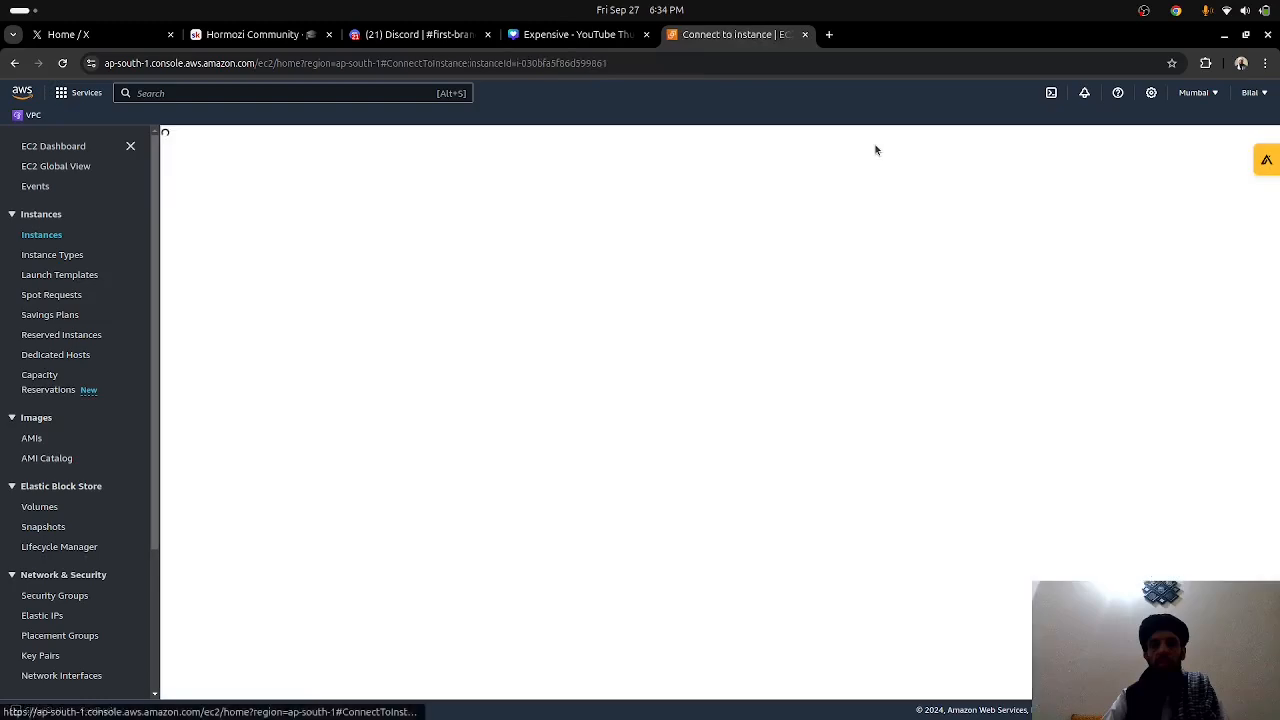
scroll(210, 303, down, 2)
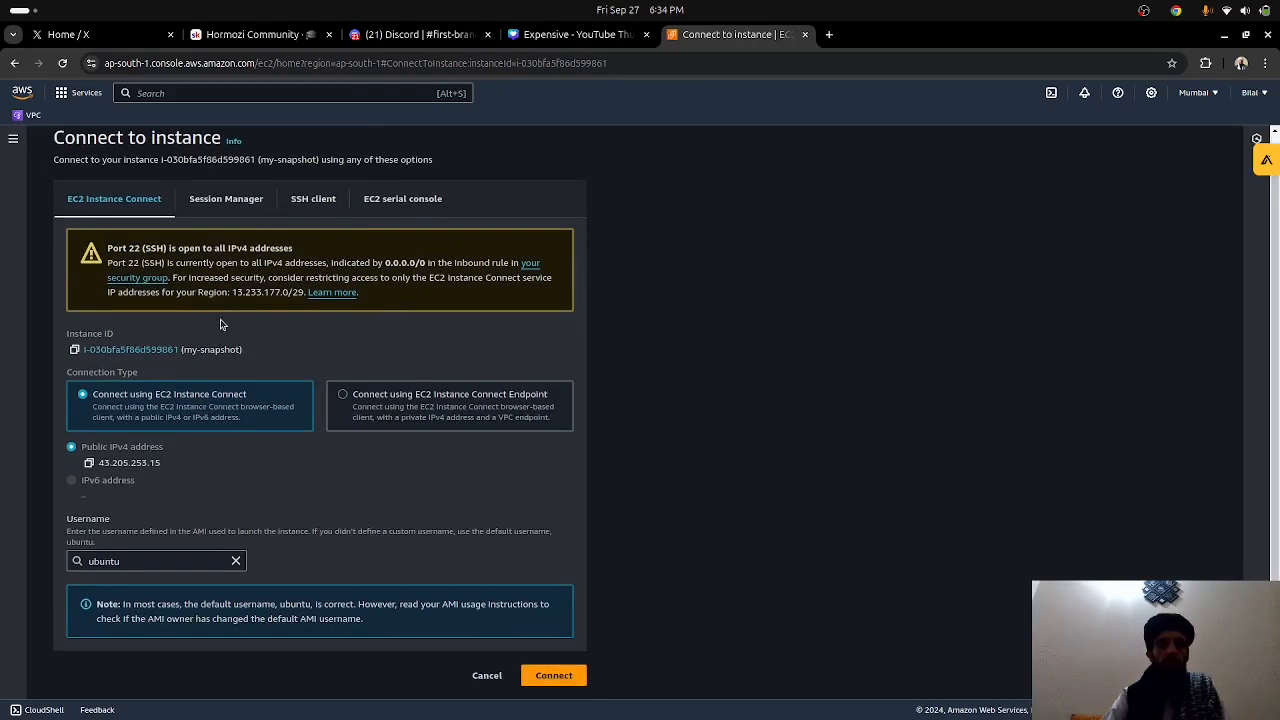
click(553, 675)
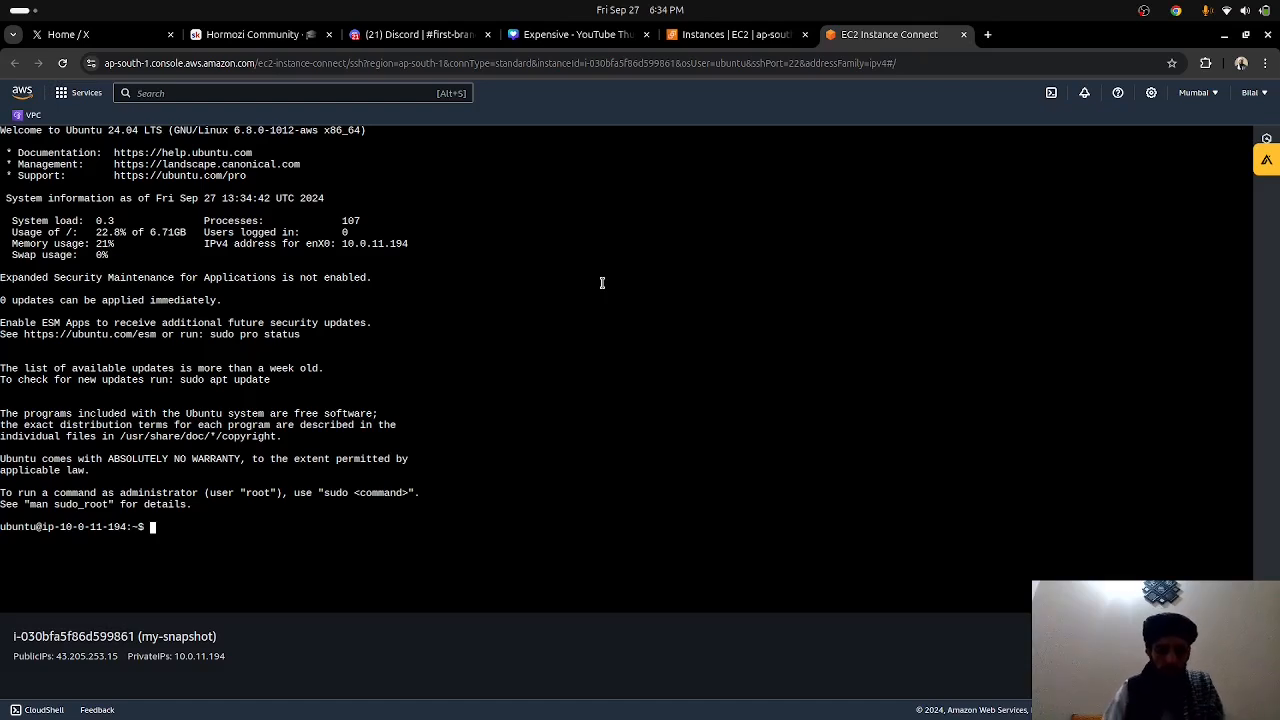
Clear the terminal and list the block devices with lsblk to examine the added xvdb disk.
text(clear)
key(Return)
text(ls)
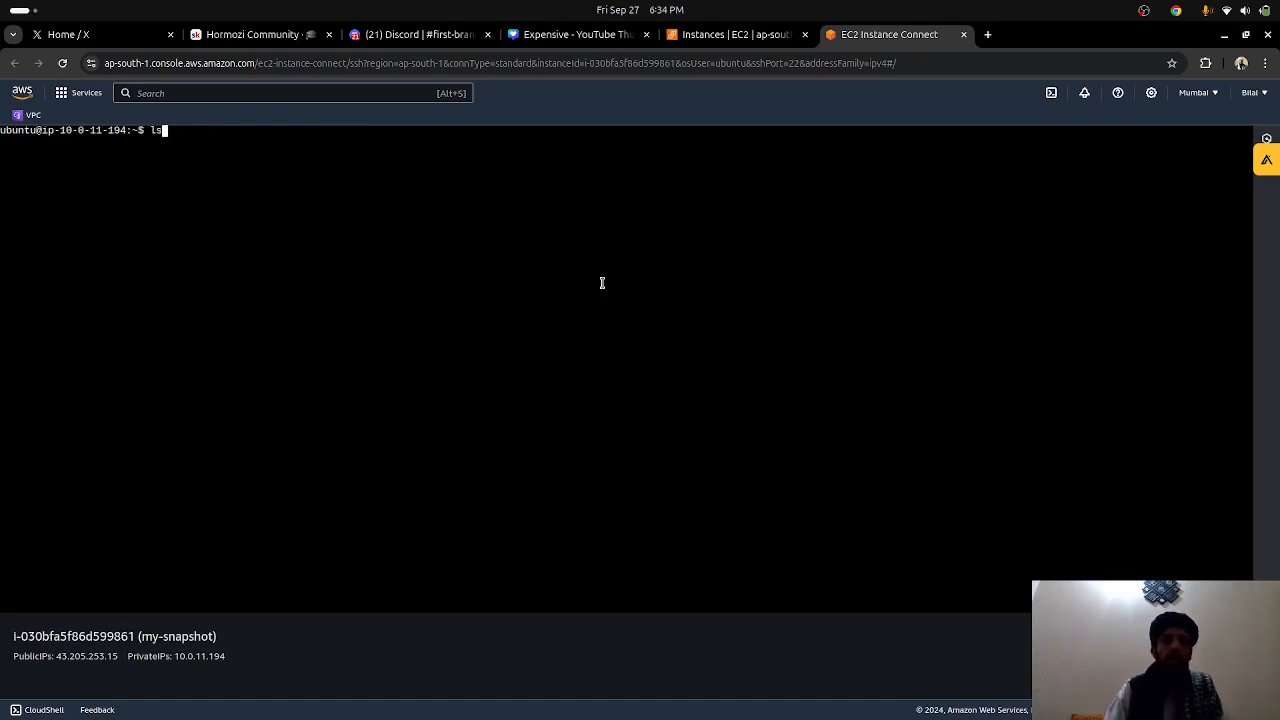
text(blk)
key(Return)
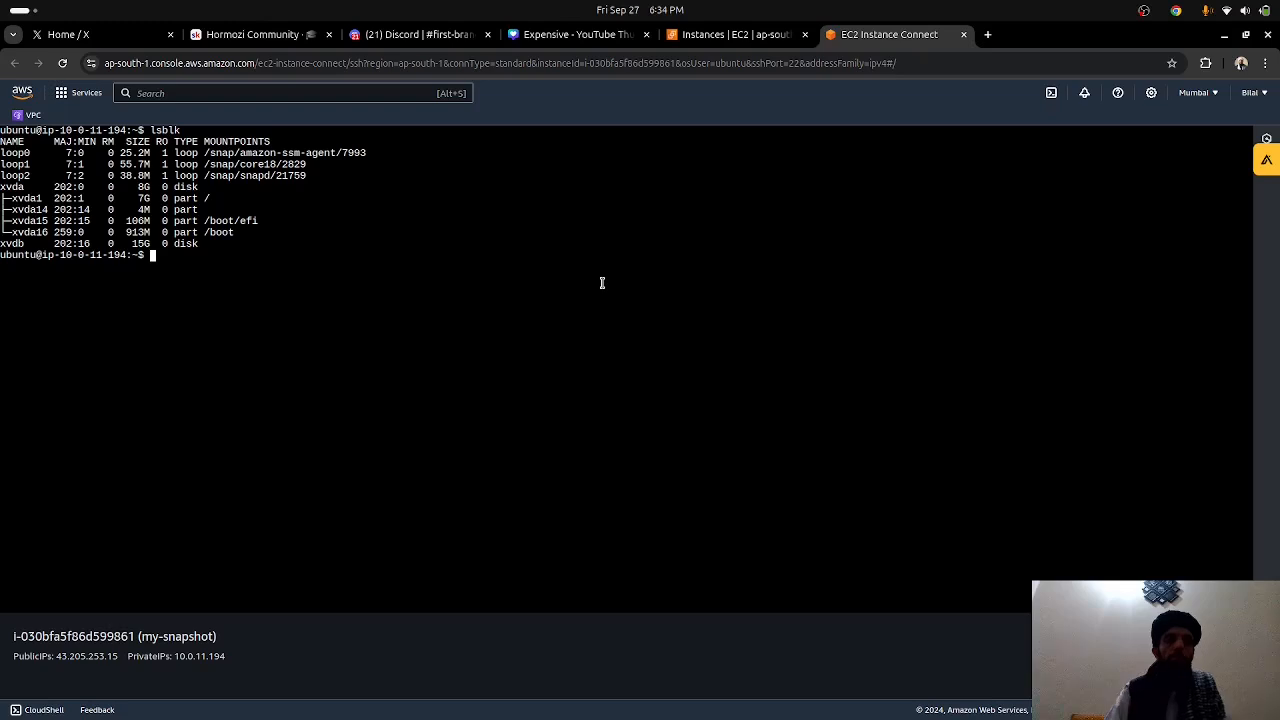
drag(198, 248, 2, 244)
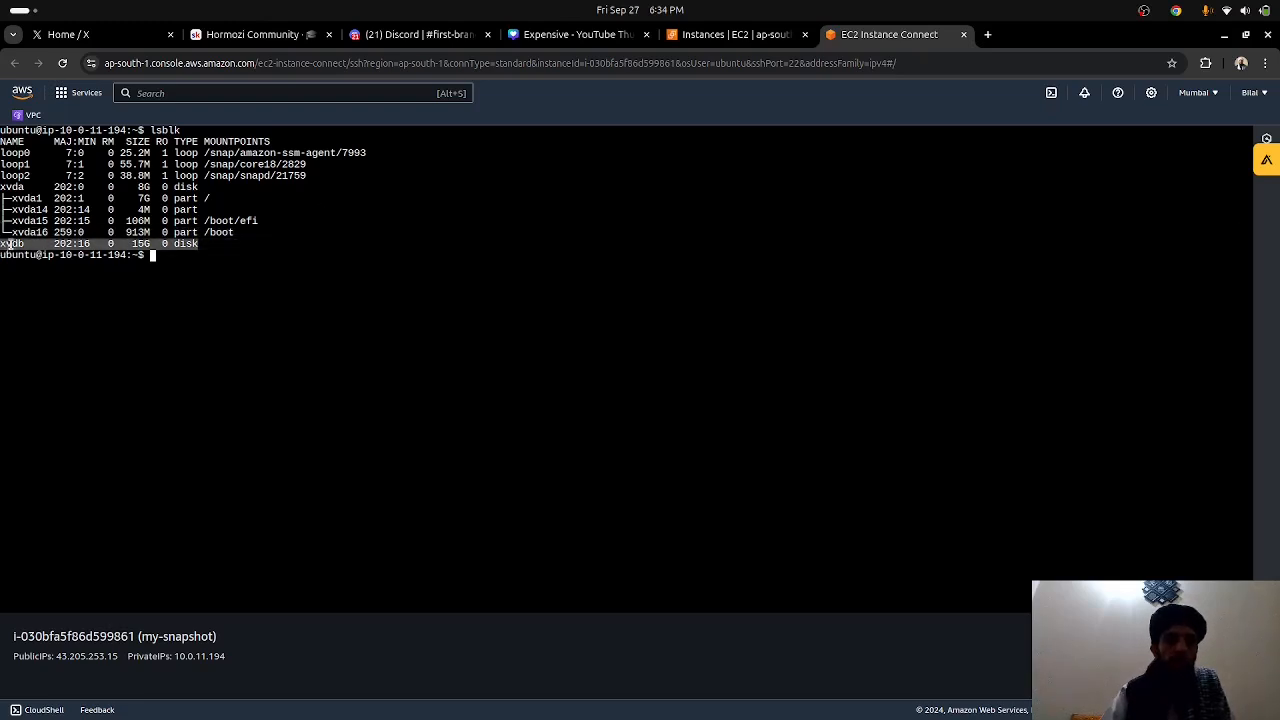
click(238, 292)
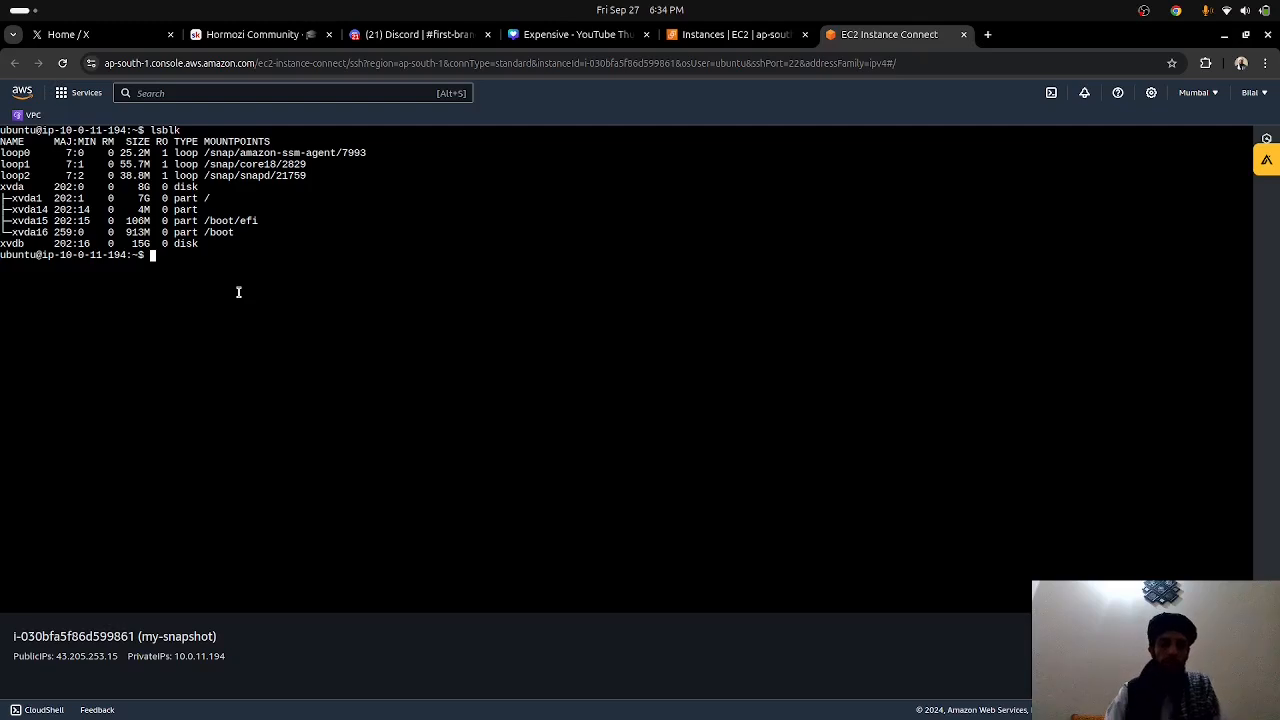
Clear the terminal, list all home directory contents in long format with ls -la, and clear the output again.
text(cl)
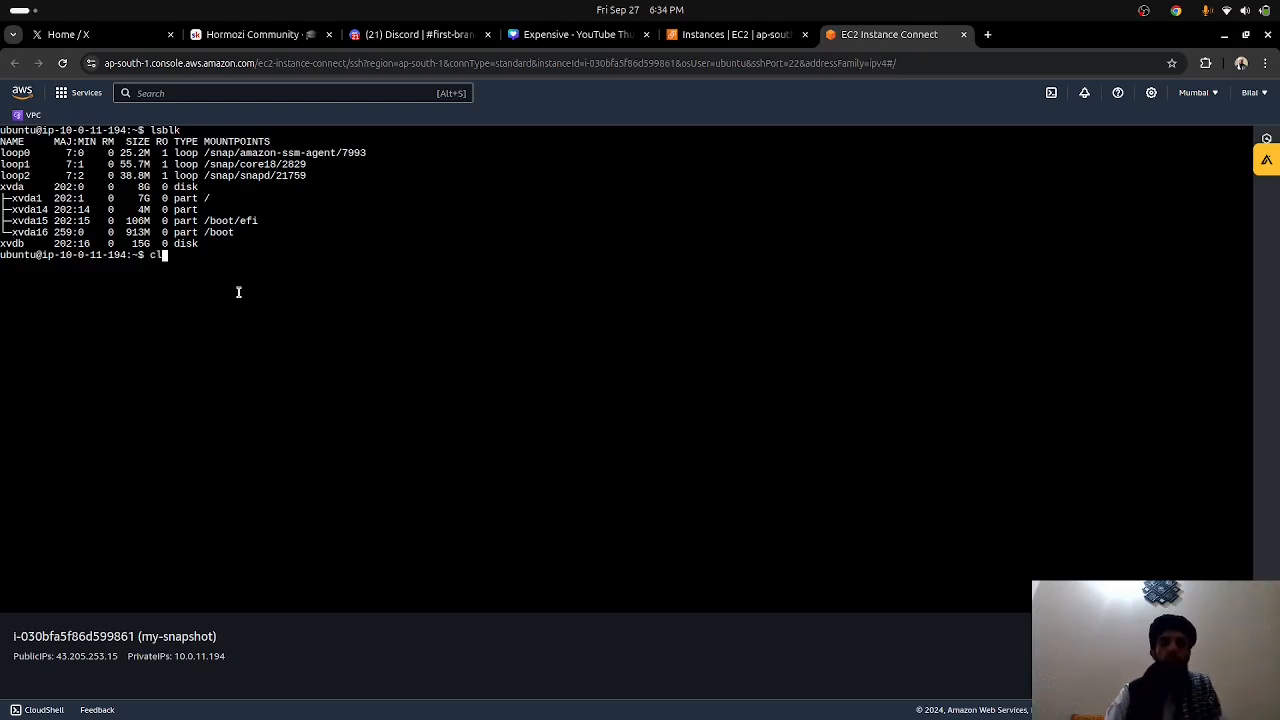
text(ear)
key(Return)
text(ls -l)
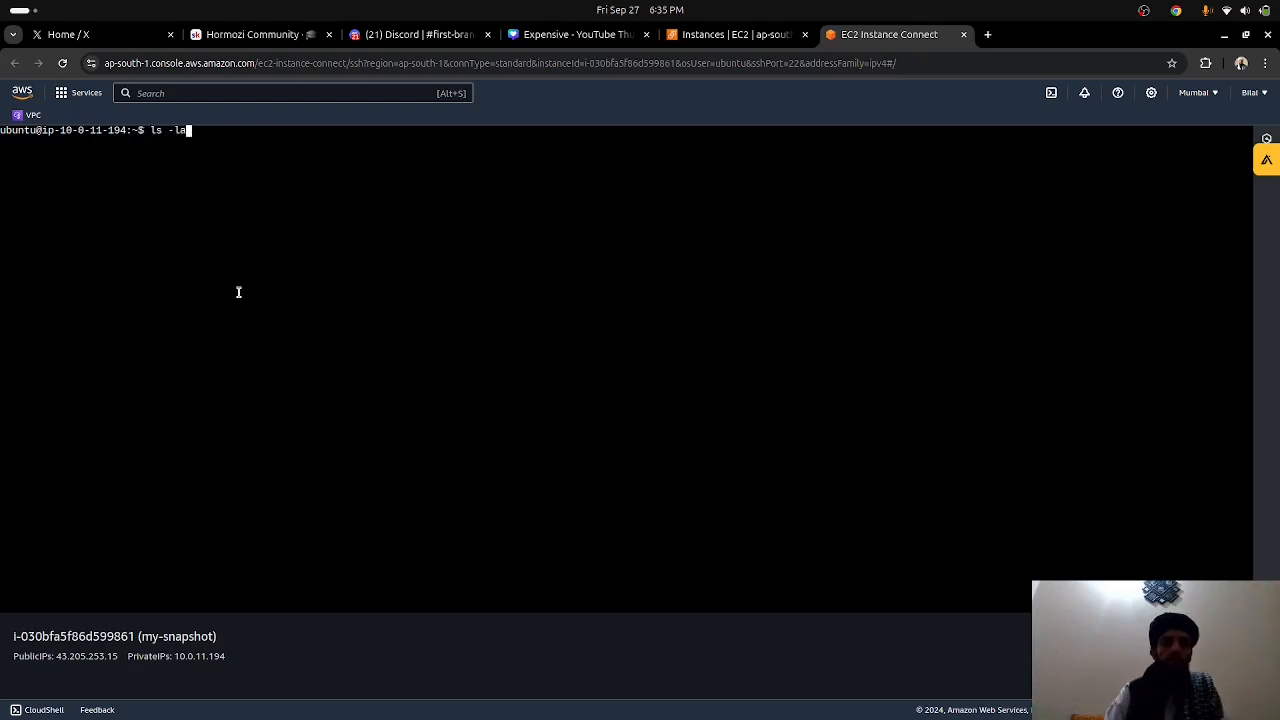
text(a)
key(Return)
text(clear)
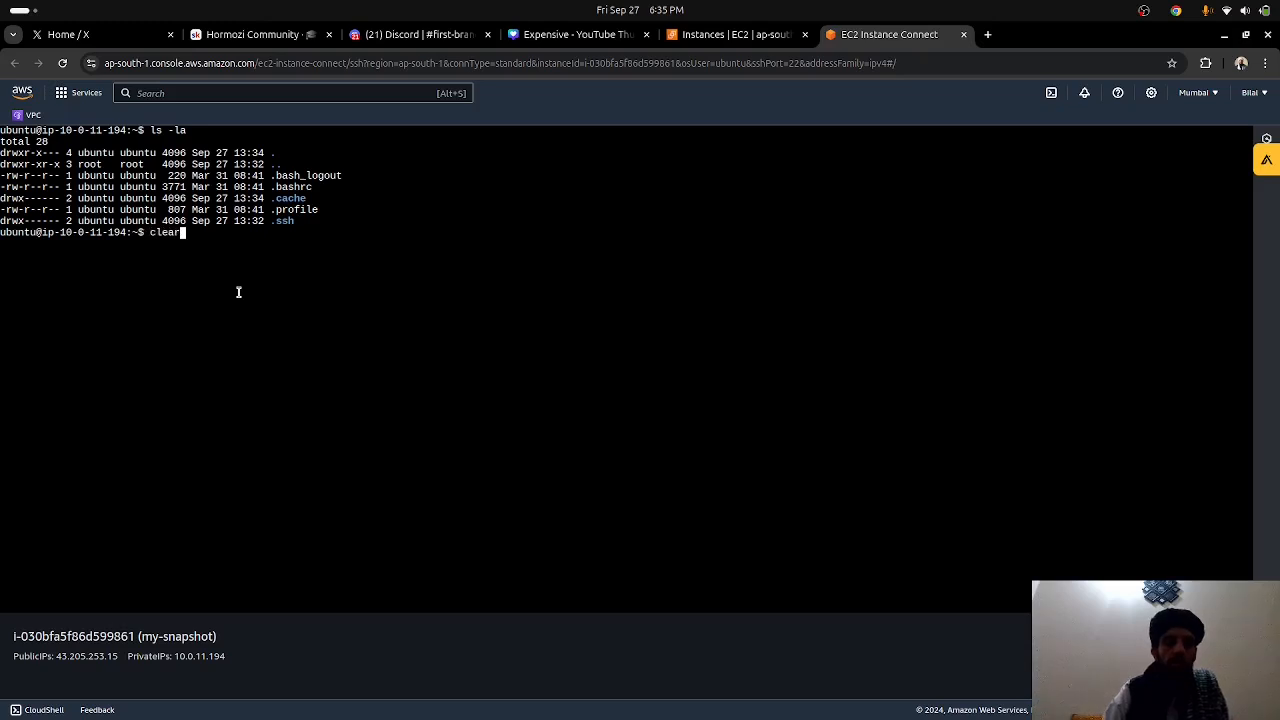
key(Return)
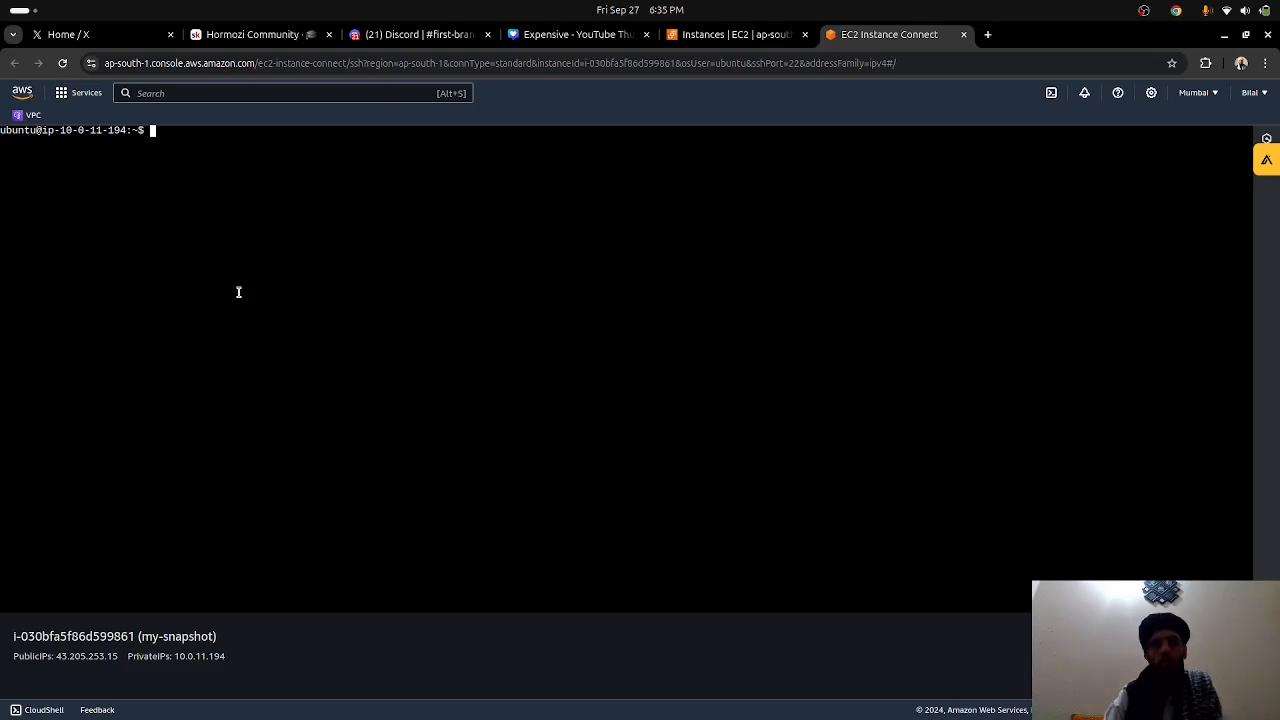
Try to check the contents of the added disk as the ubuntu user with file -s /dev/xvdb.
text(file)
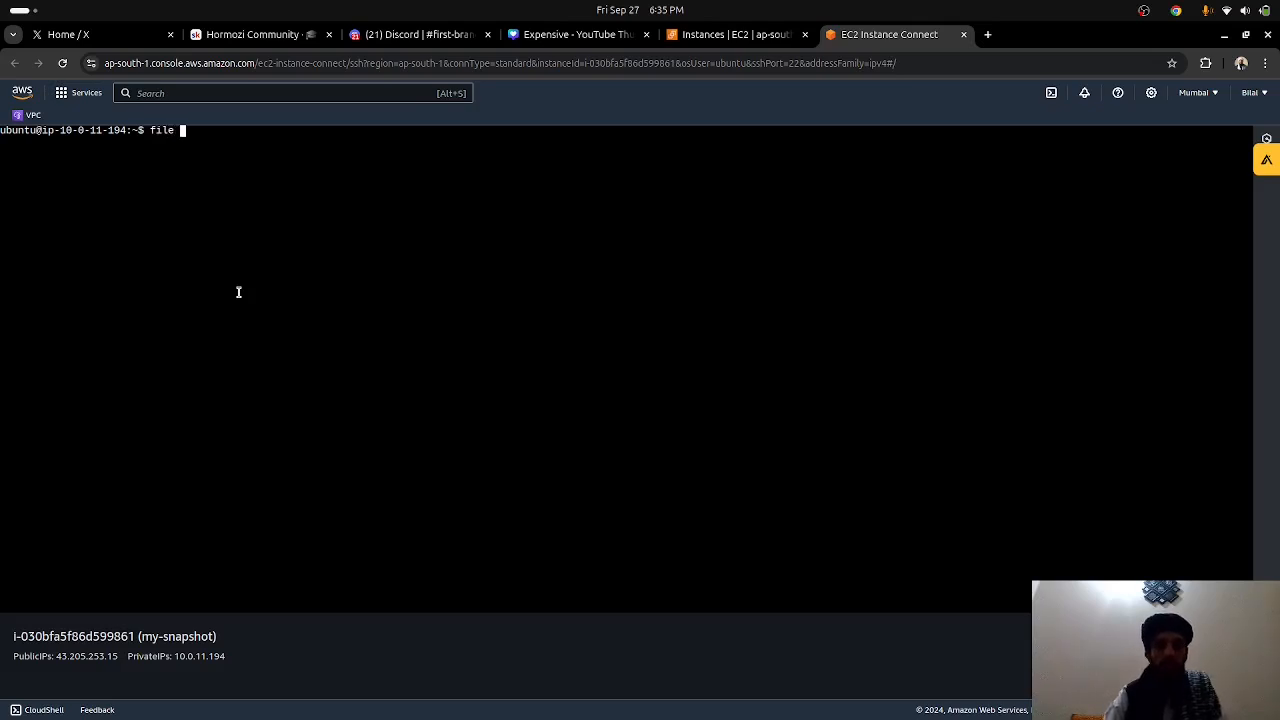
text( -s)
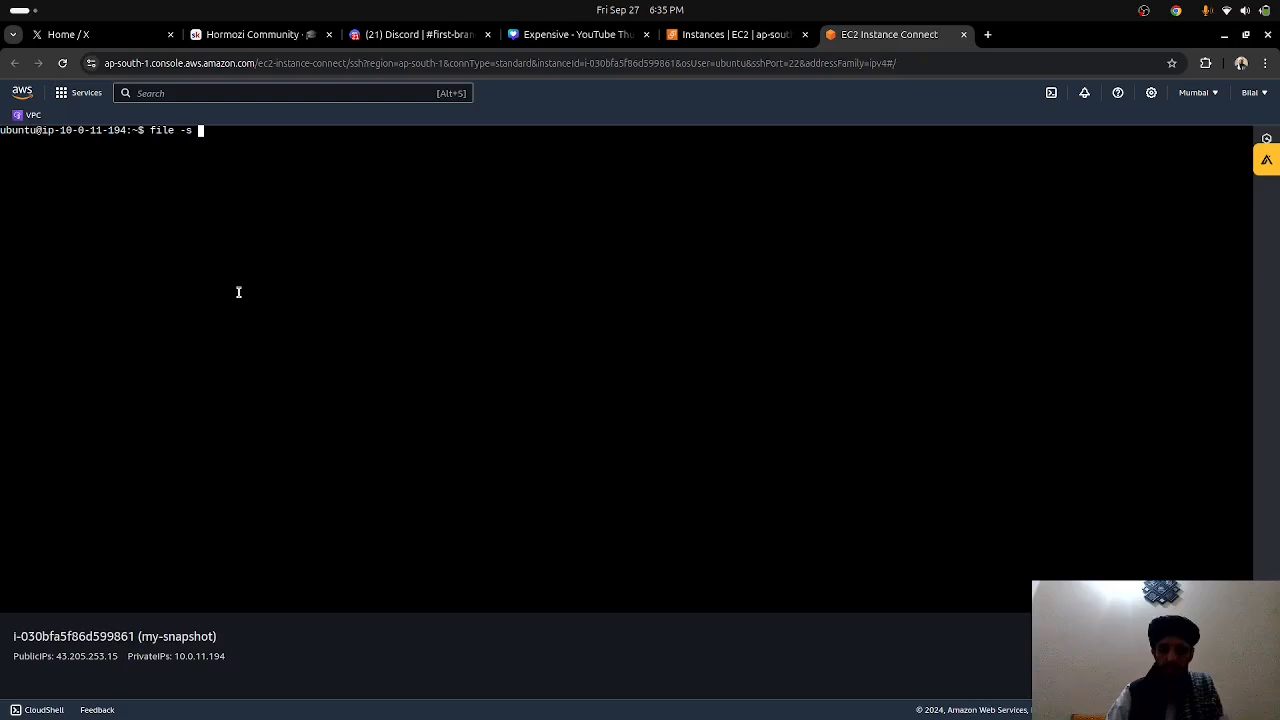
text( /dev)
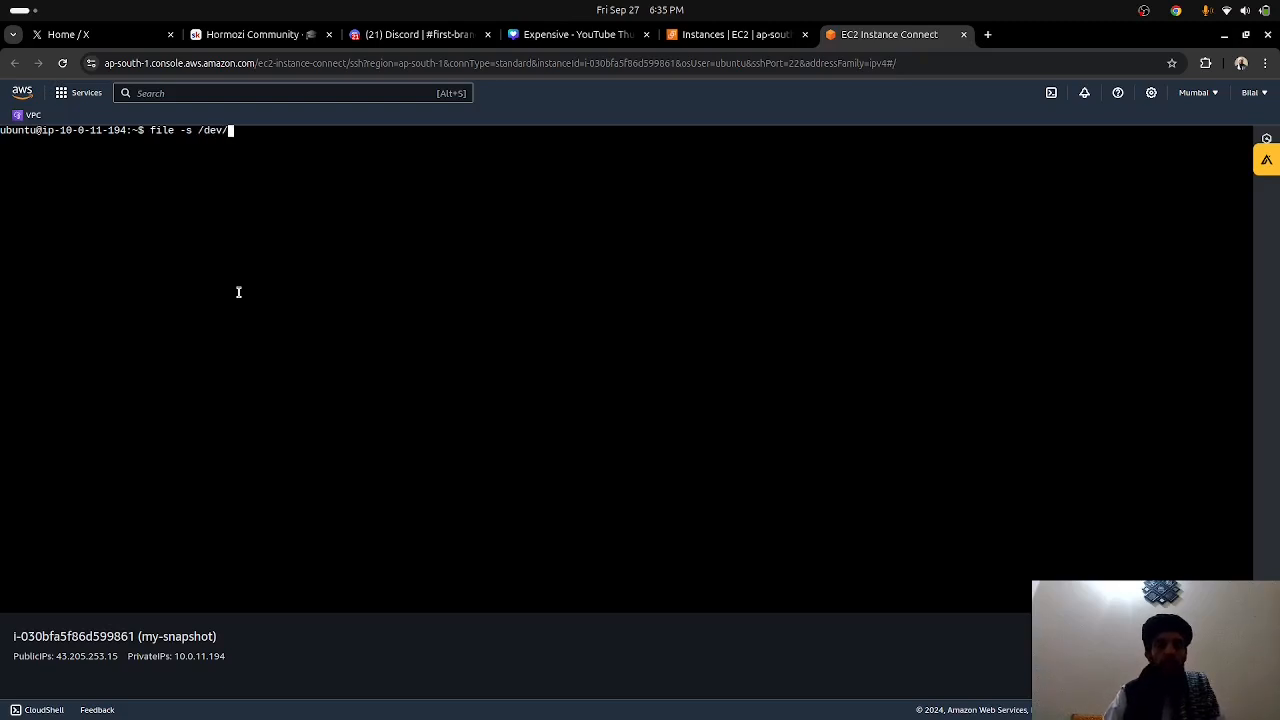
text(/xvdb)
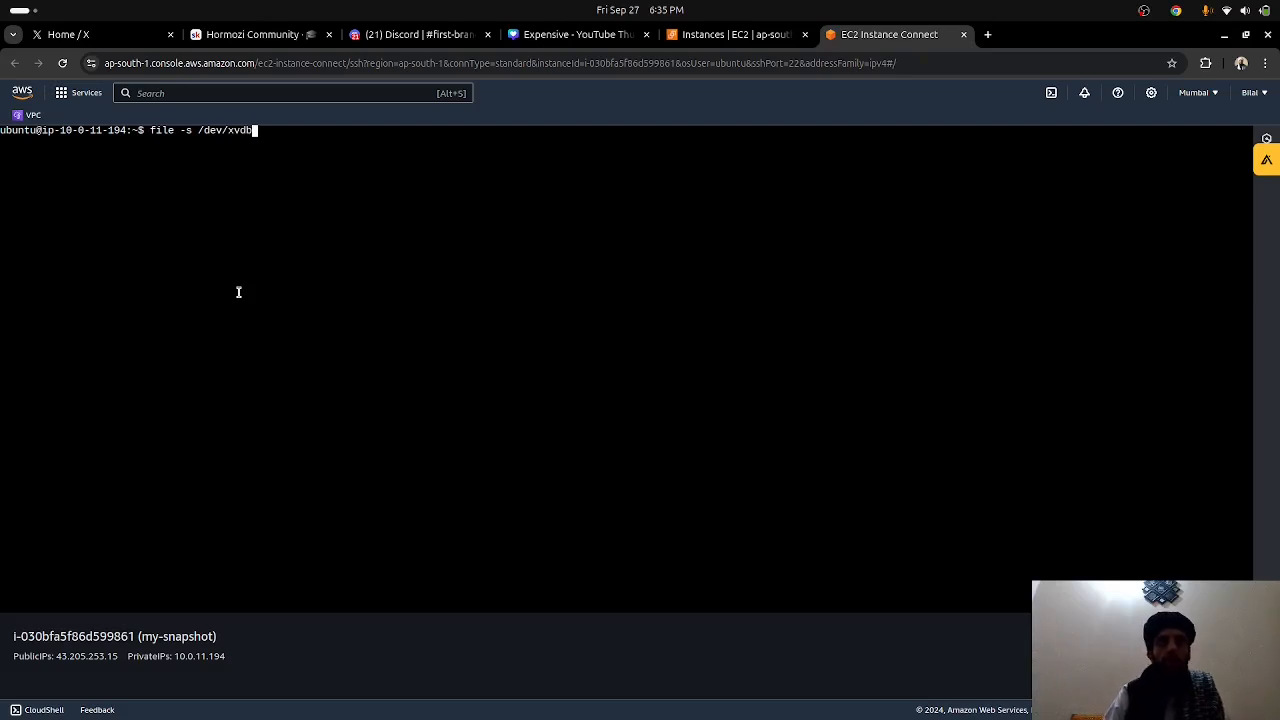
key(Return)
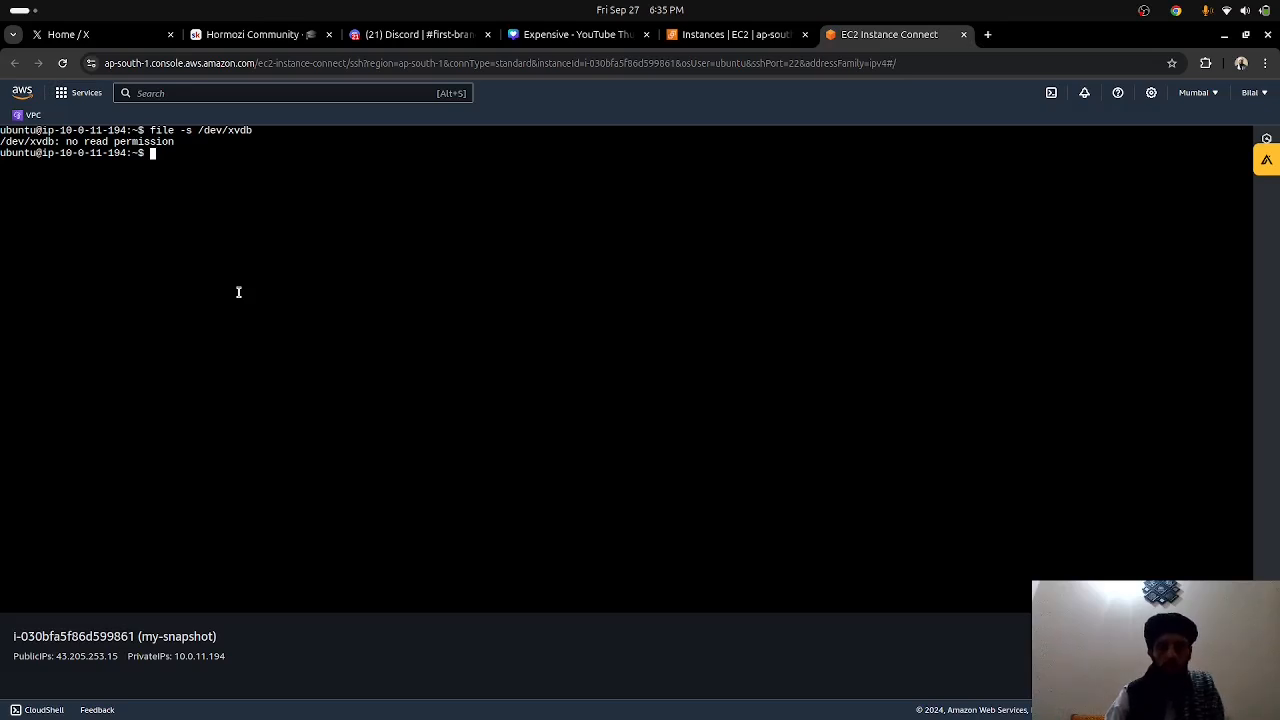
Switch to a root shell with sudo -i and check the disk's data type using file -s /dev/xvdb.
text(sudo -i)
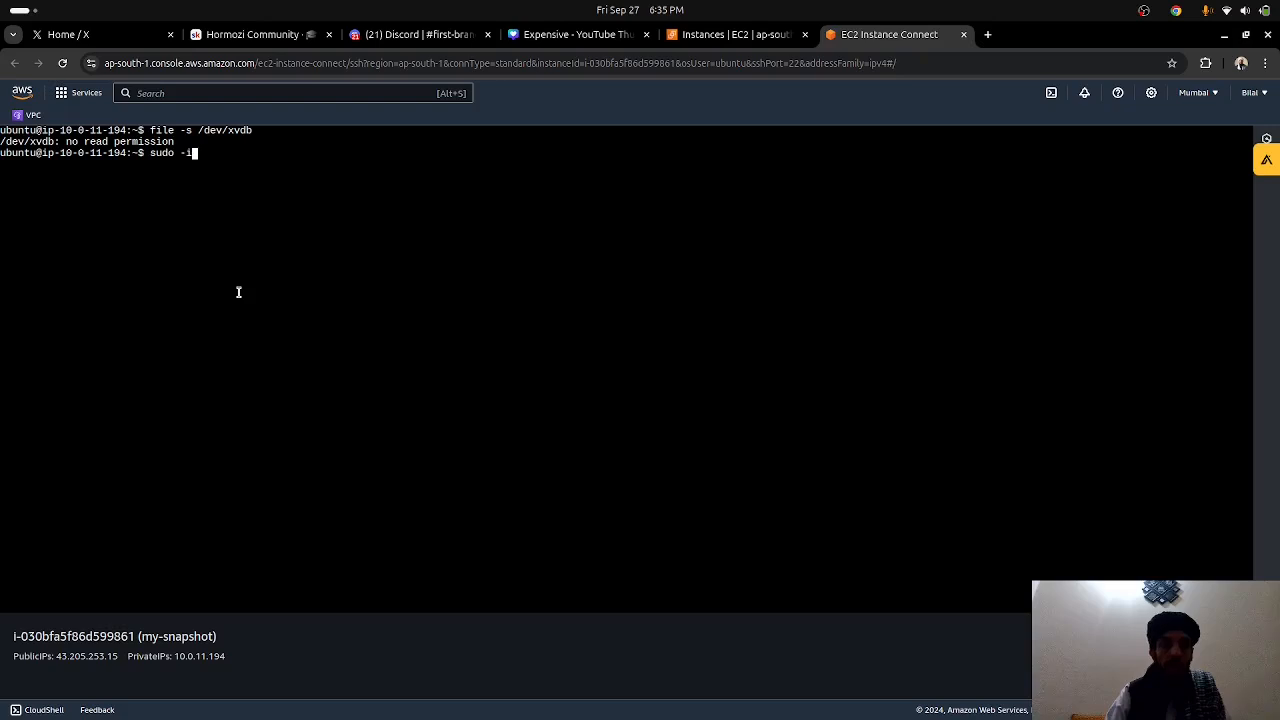
key(Return)
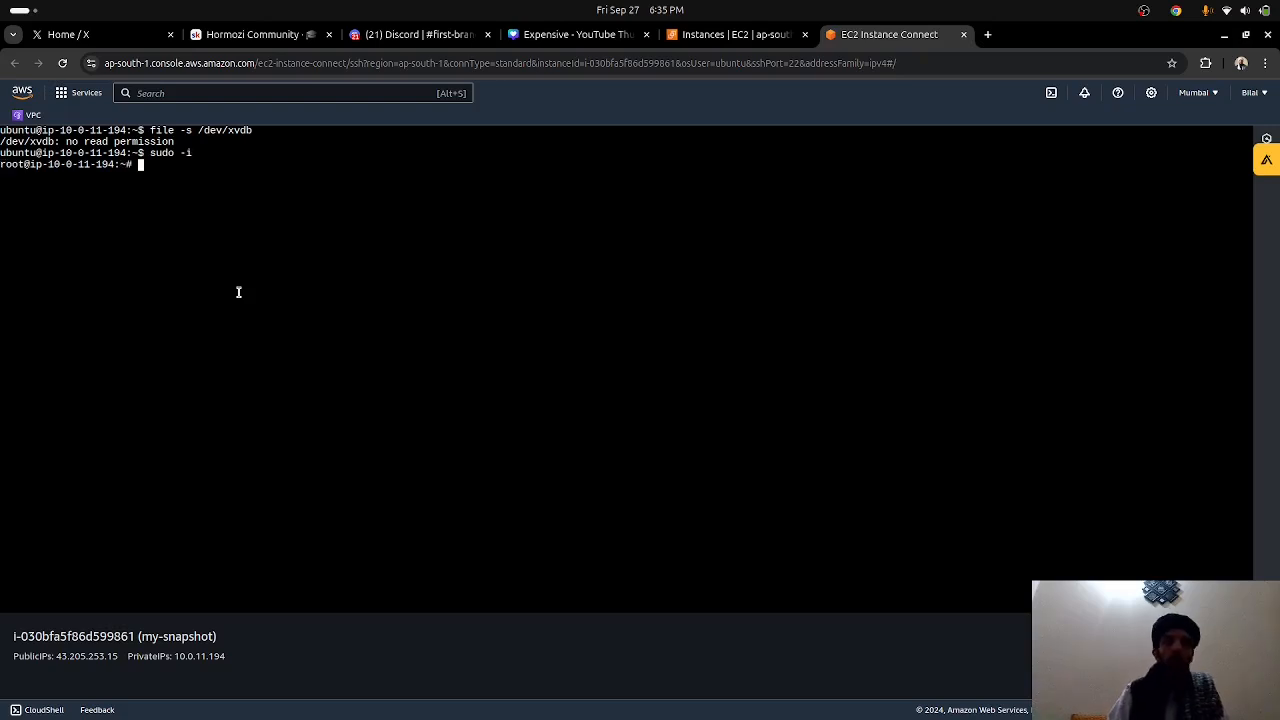
text(file -s )
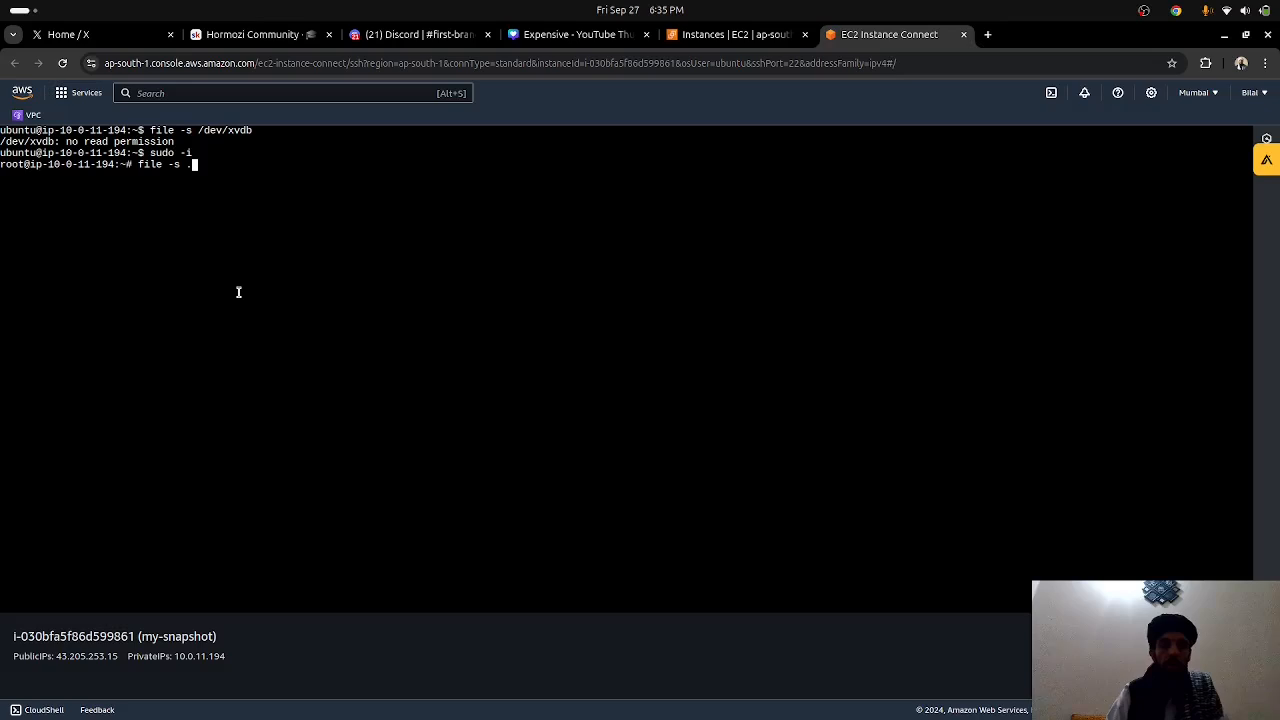
text(/dev/)
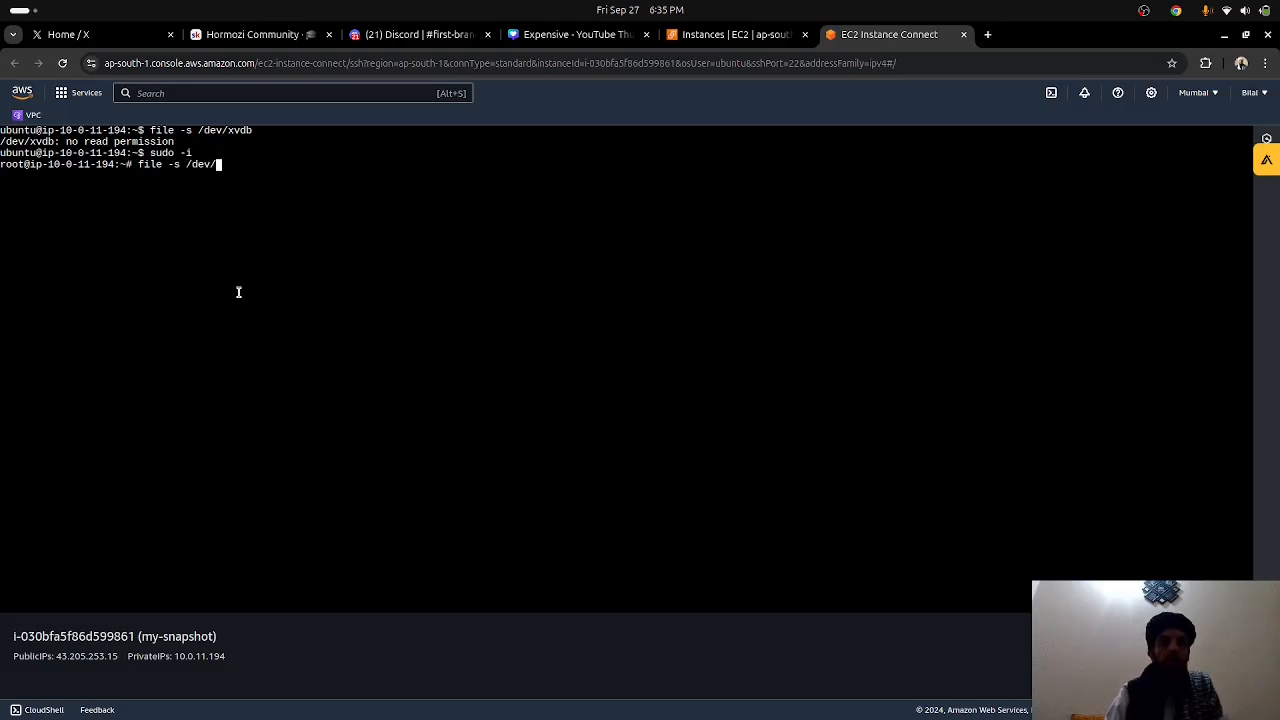
text(xvdb)
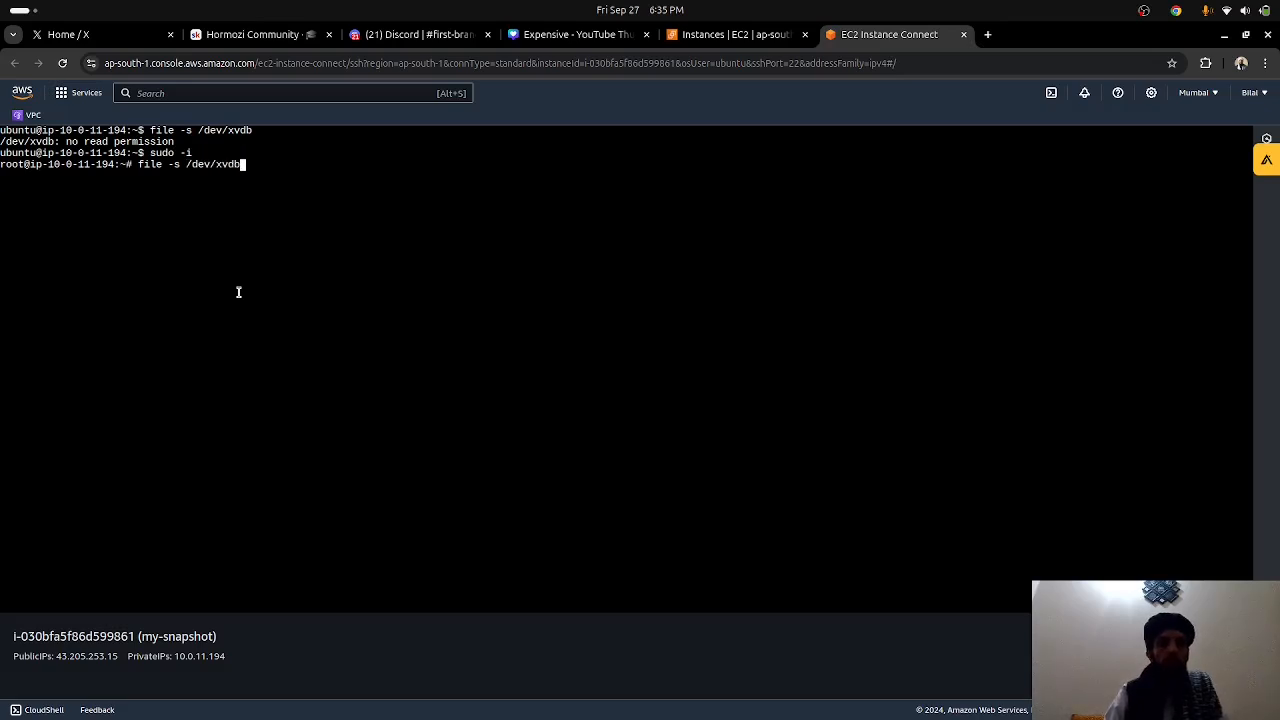
key(Return)
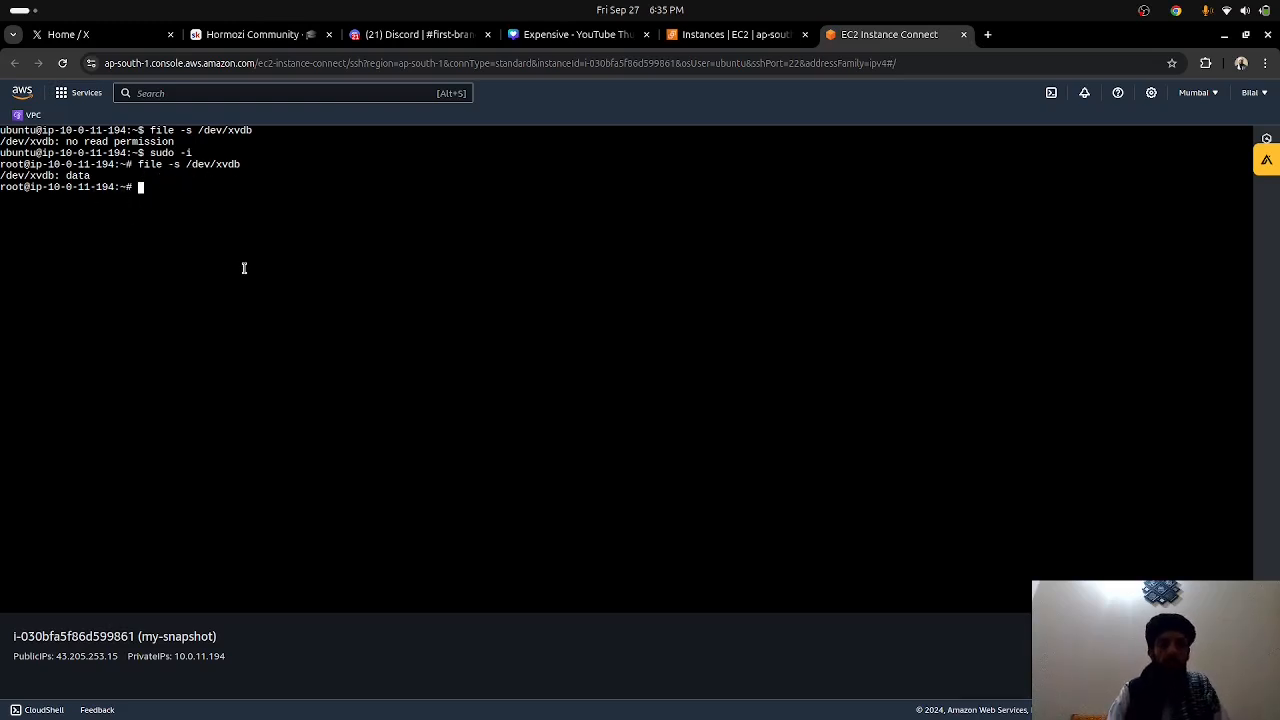
text(file)
key(BackSpace)
key(BackSpace)
key(BackSpace)
key(BackSpace)
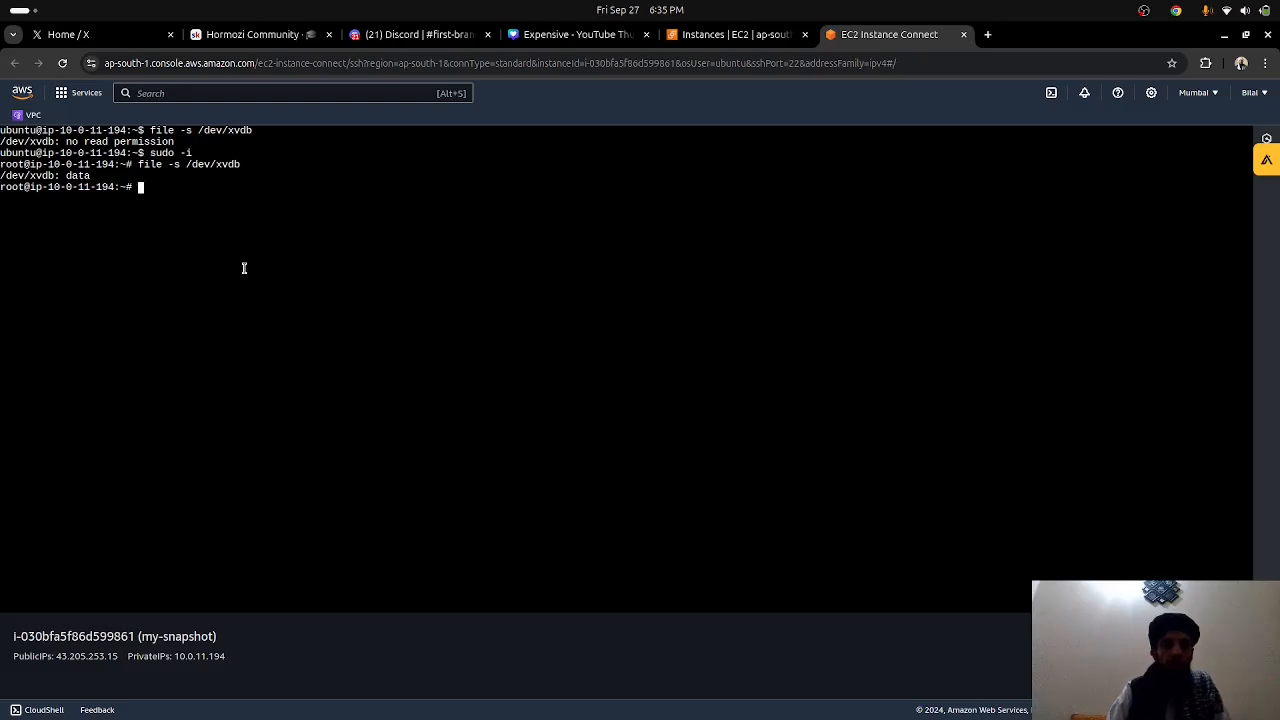
text(m)
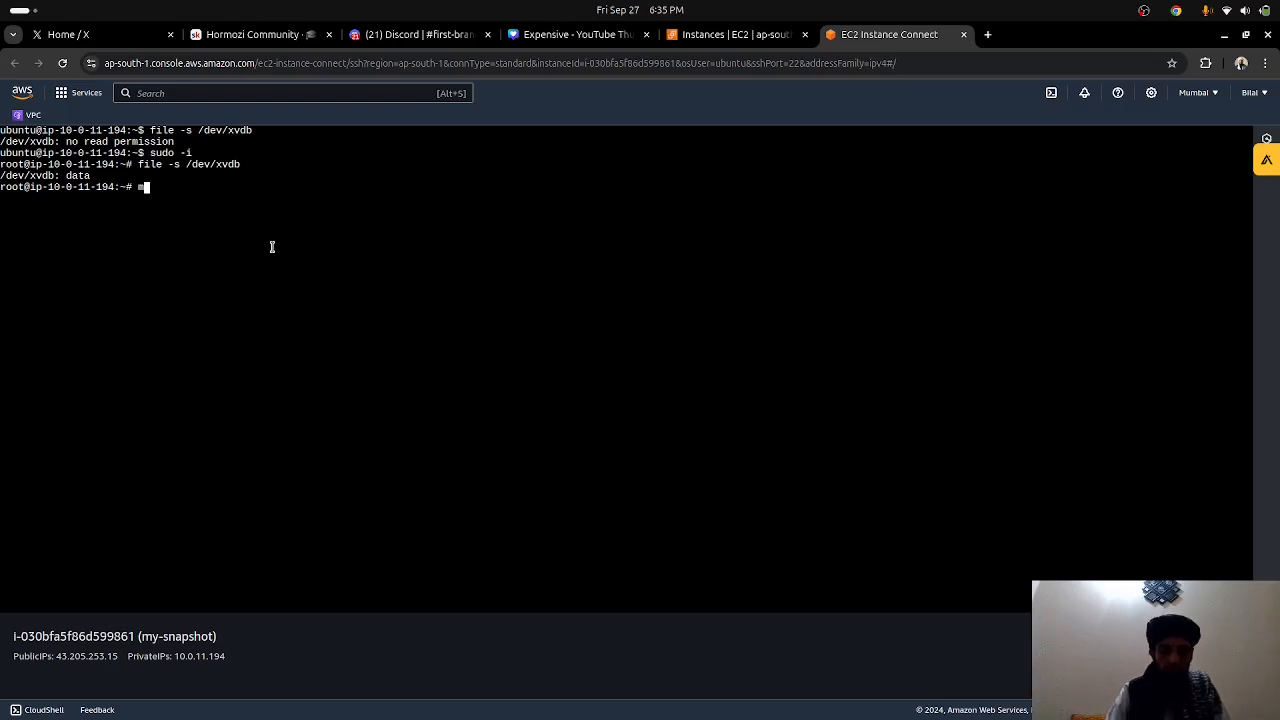
key(BackSpace)
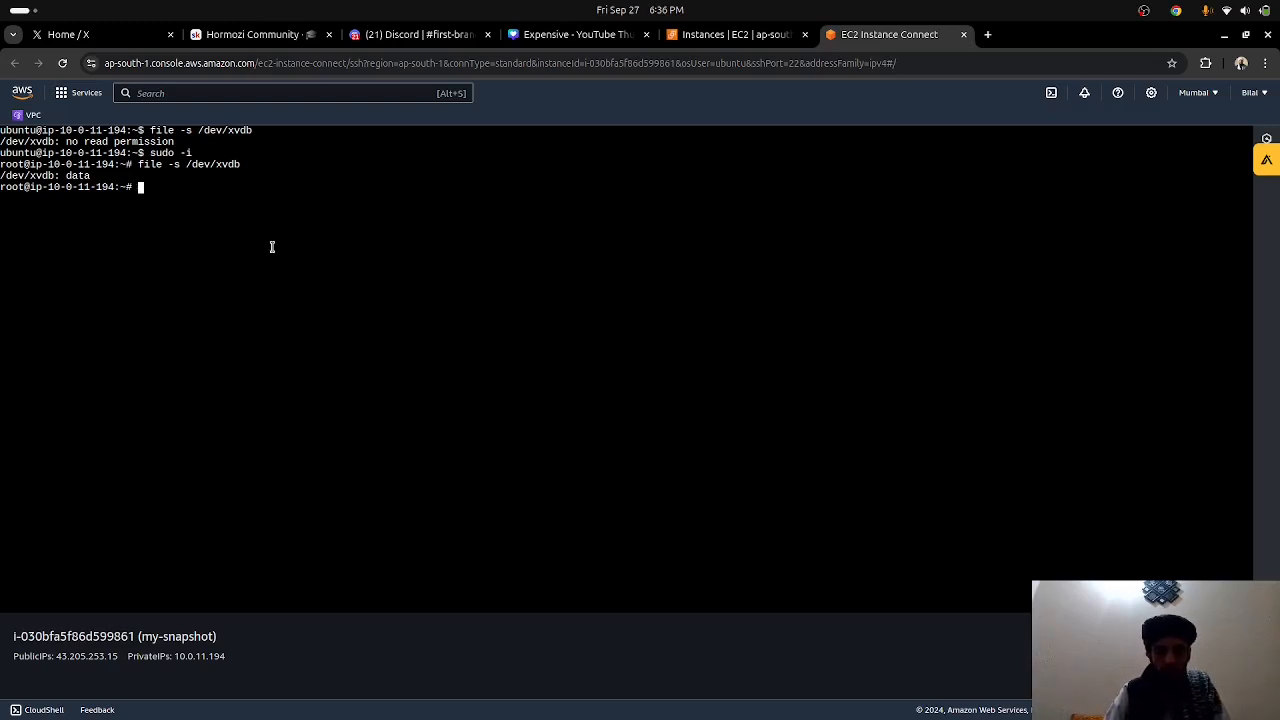
Try to create an ext4 filesystem on the added disk with mkfs.ext4 -i /dev/xvdb.
text(mkf)
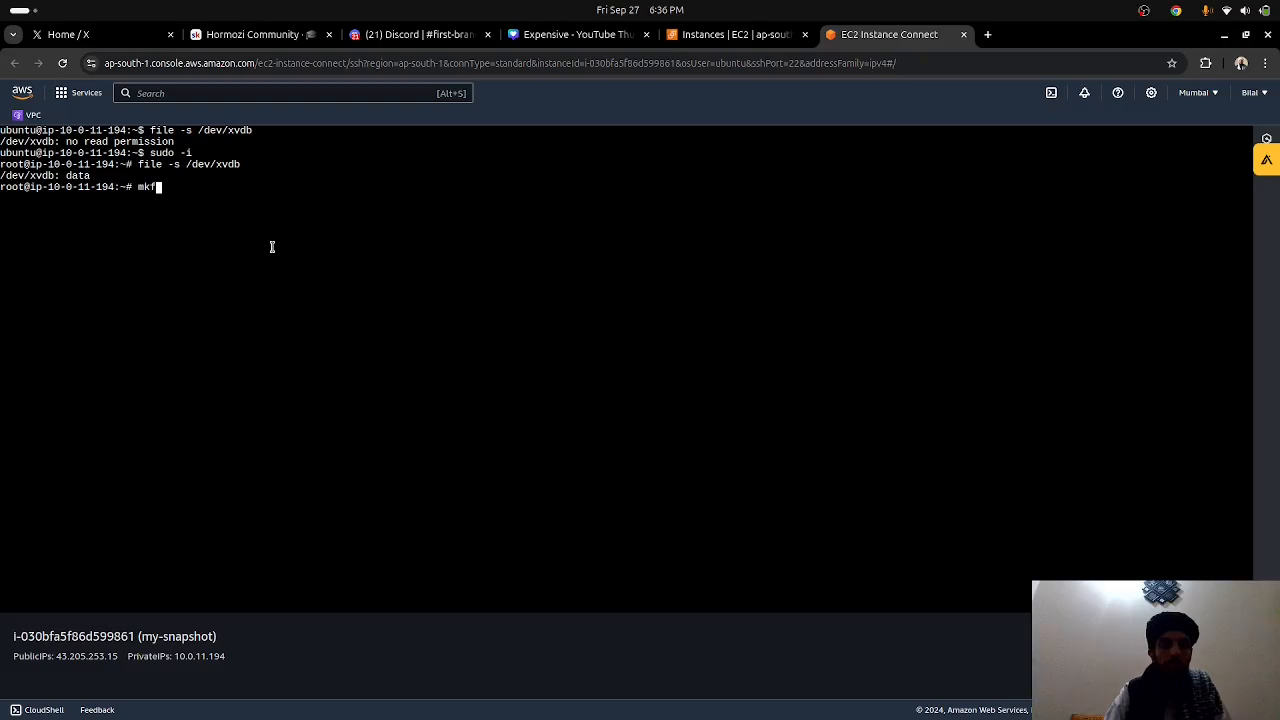
text(s.ext4 -i )
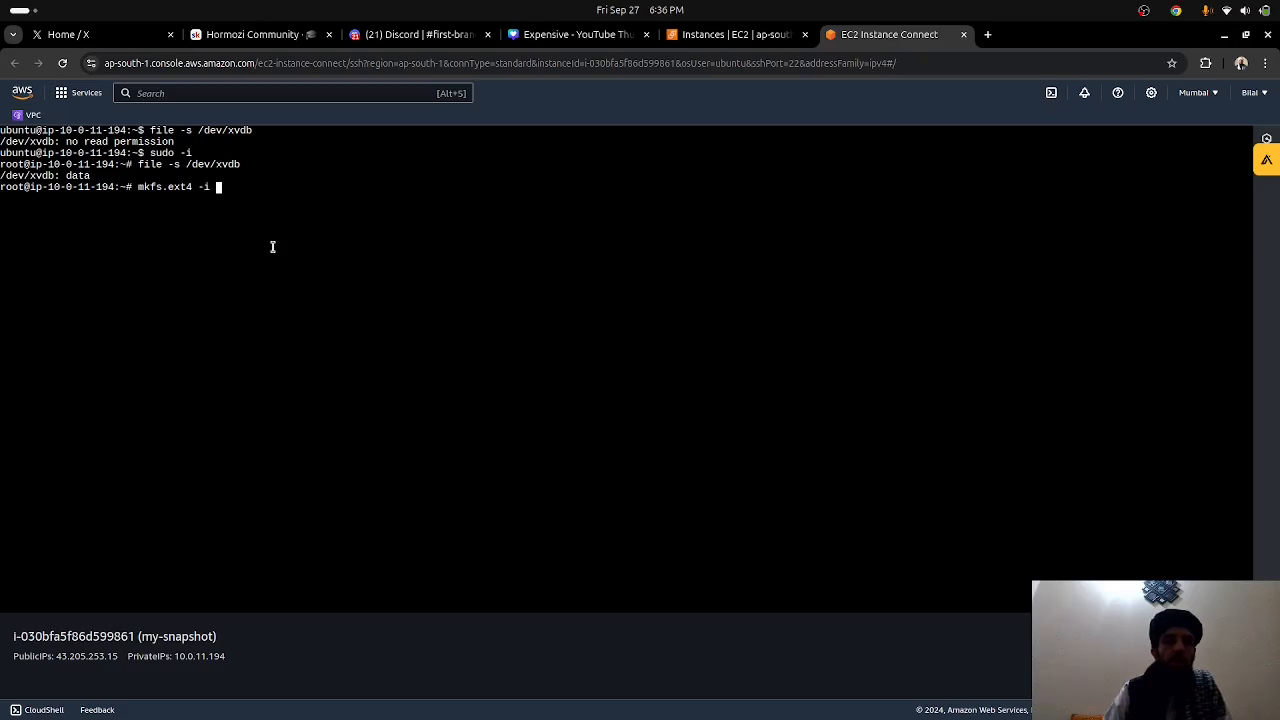
text(/dev/)
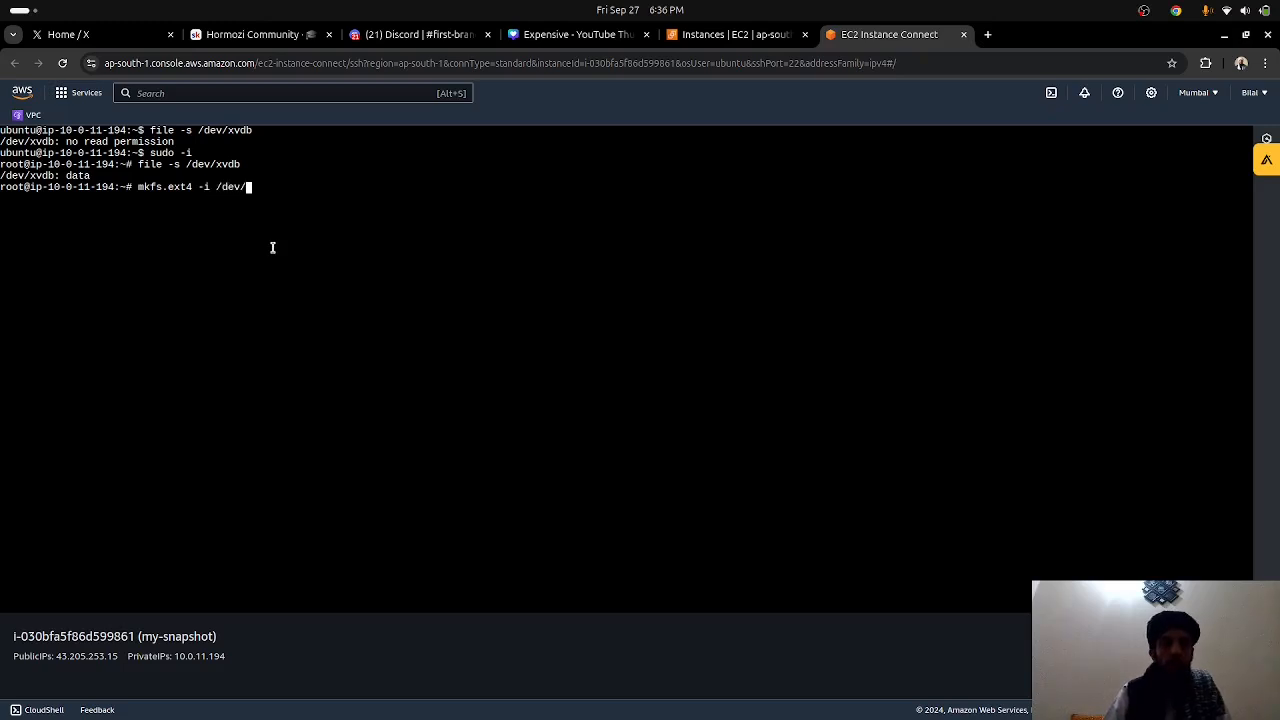
text(xvdb)
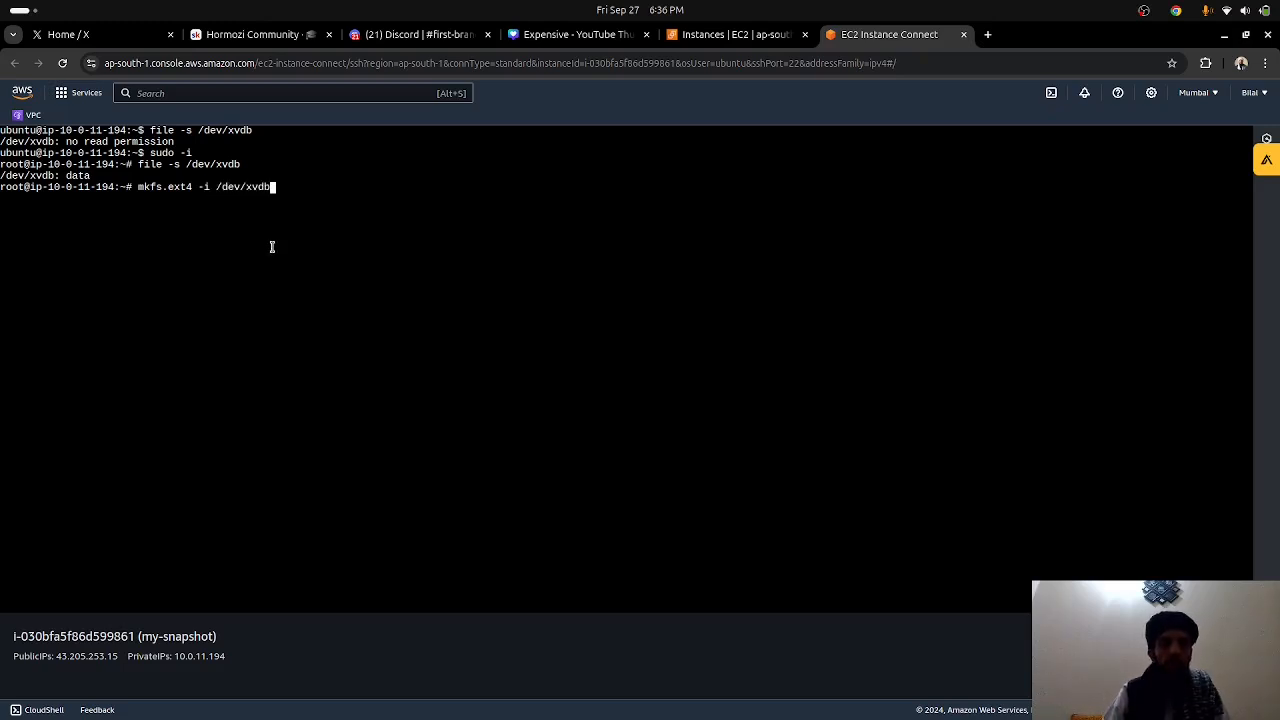
key(Return)
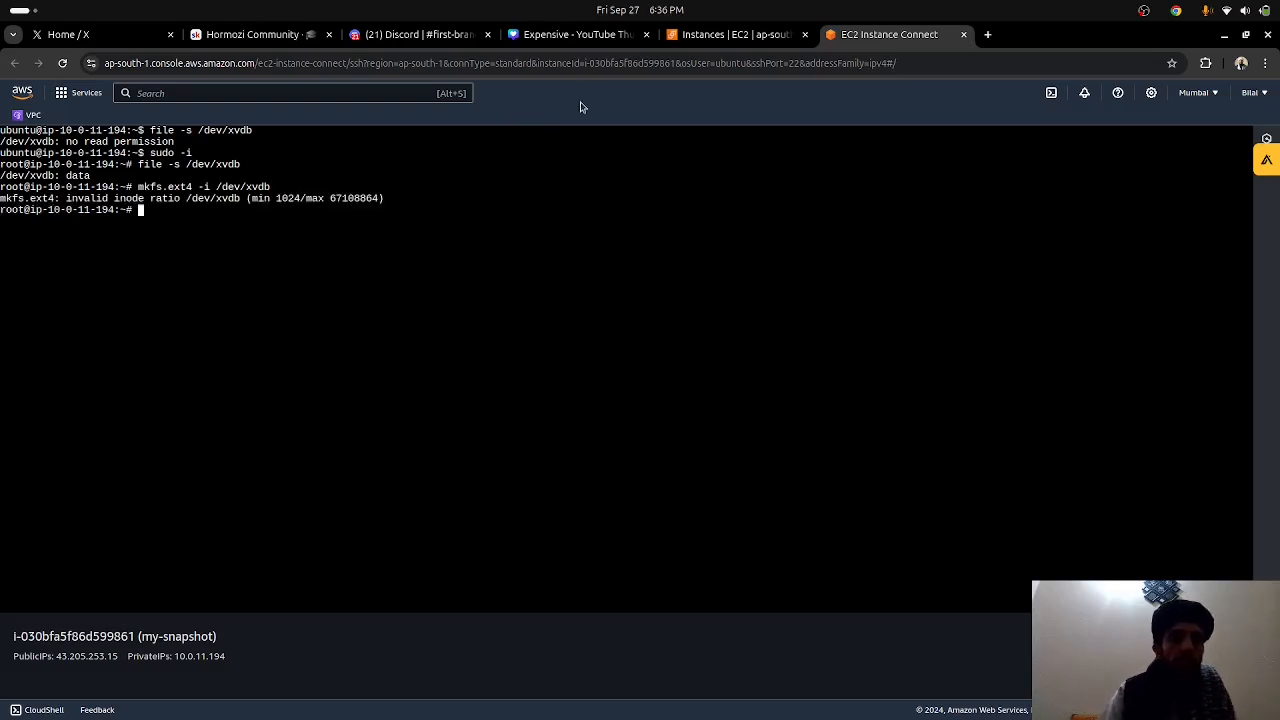
Format the added disk as ext4 by rerunning the mkfs.ext4 command on /dev/xvdb without the -i option.
key(Up)
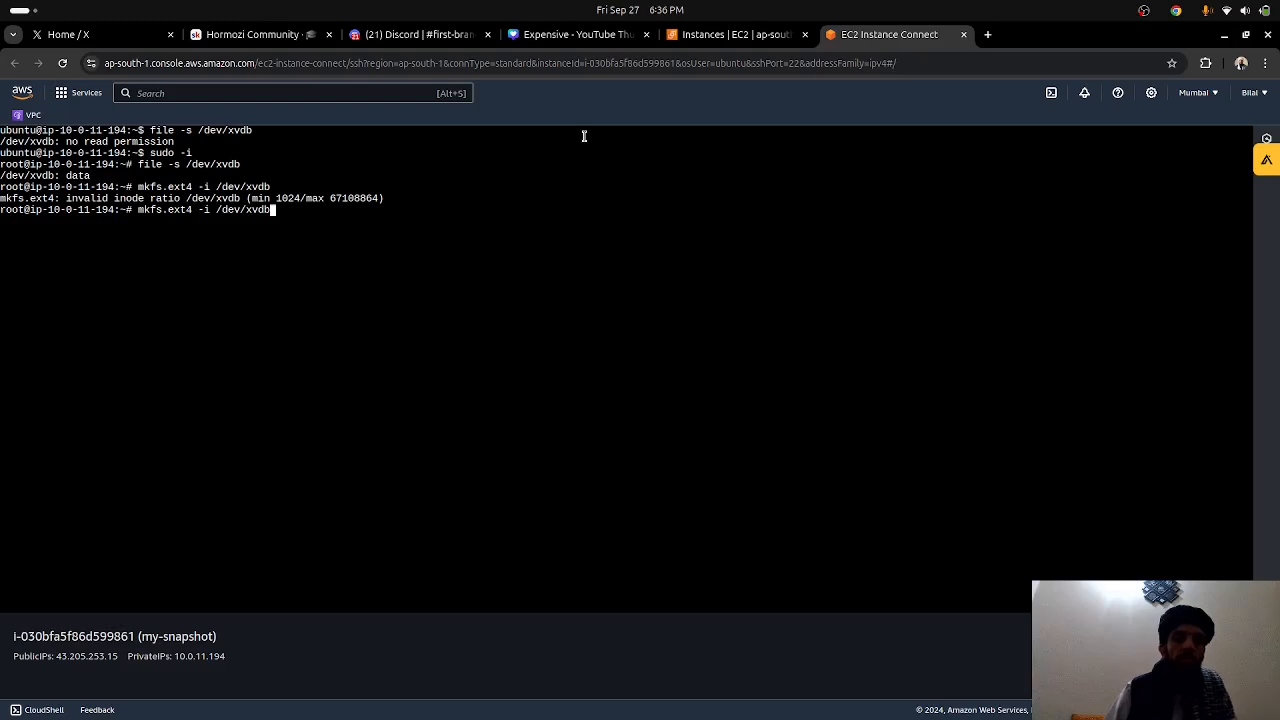
key(Left)
key(Left)
key(Left)
key(Left)
key(Left)
key(Left)
key(Left)
key(Left)
key(Left)
key(Left)
key(BackSpace)
key(BackSpace)
key(BackSpace)
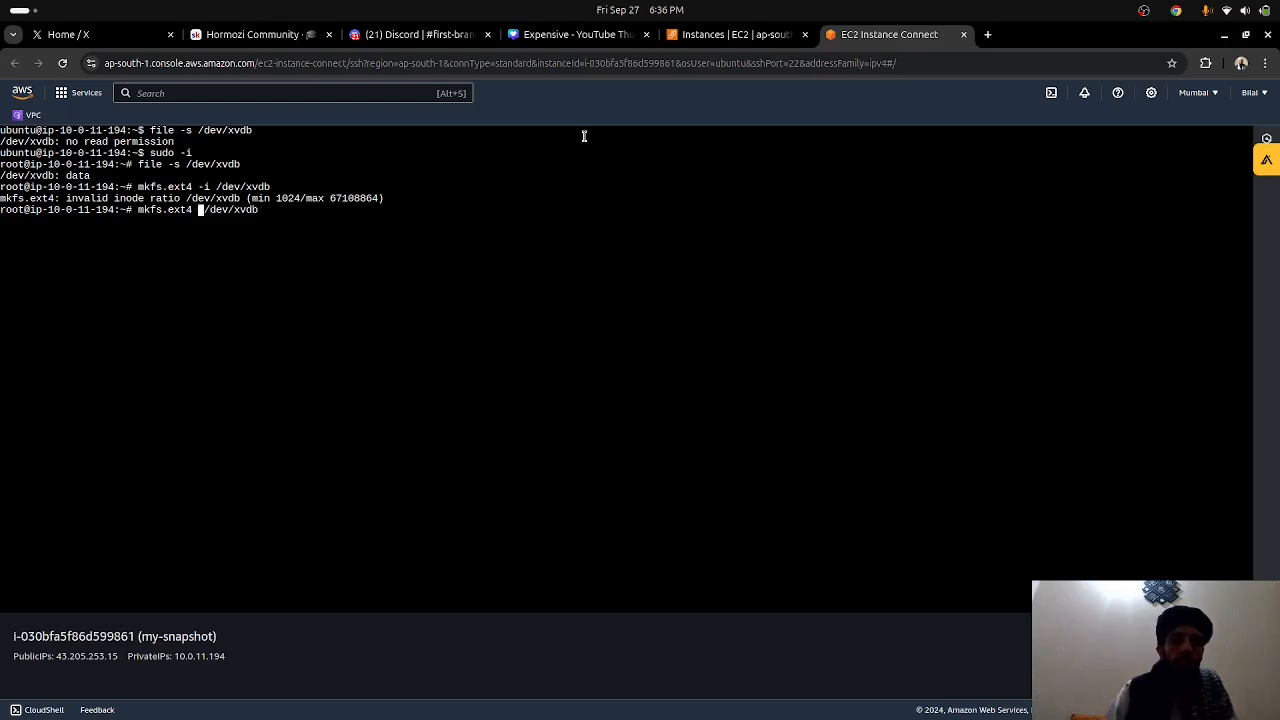
key(Return)
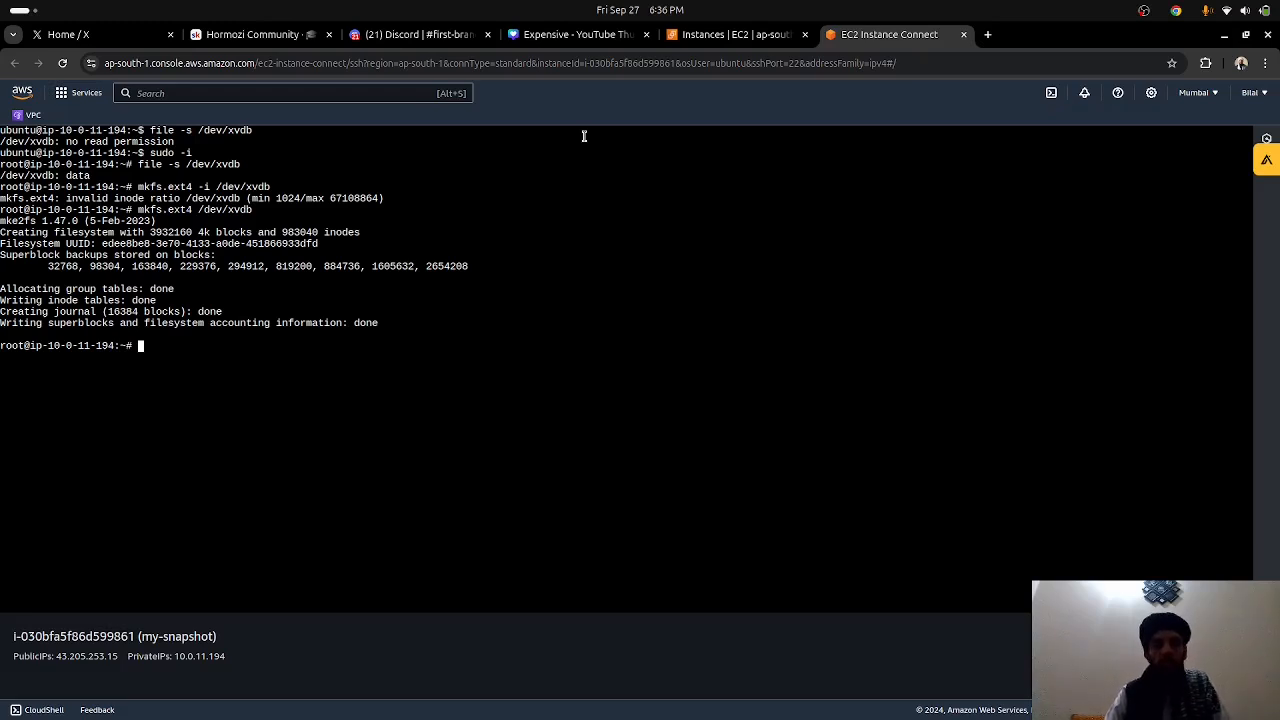
Clear the terminal and rerun file -s /dev/xvdb to examine the disk's filesystem type.
text(clear)
key(Return)
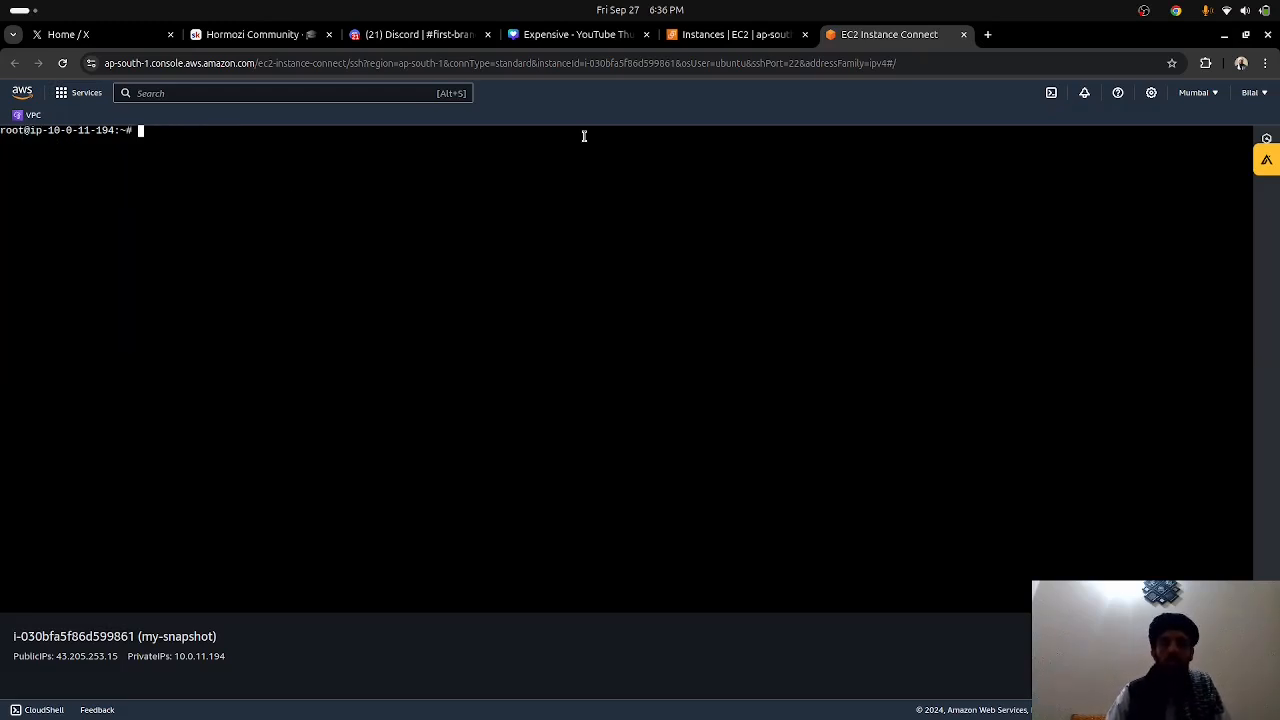
key(Up)
key(Up)
key(Up)
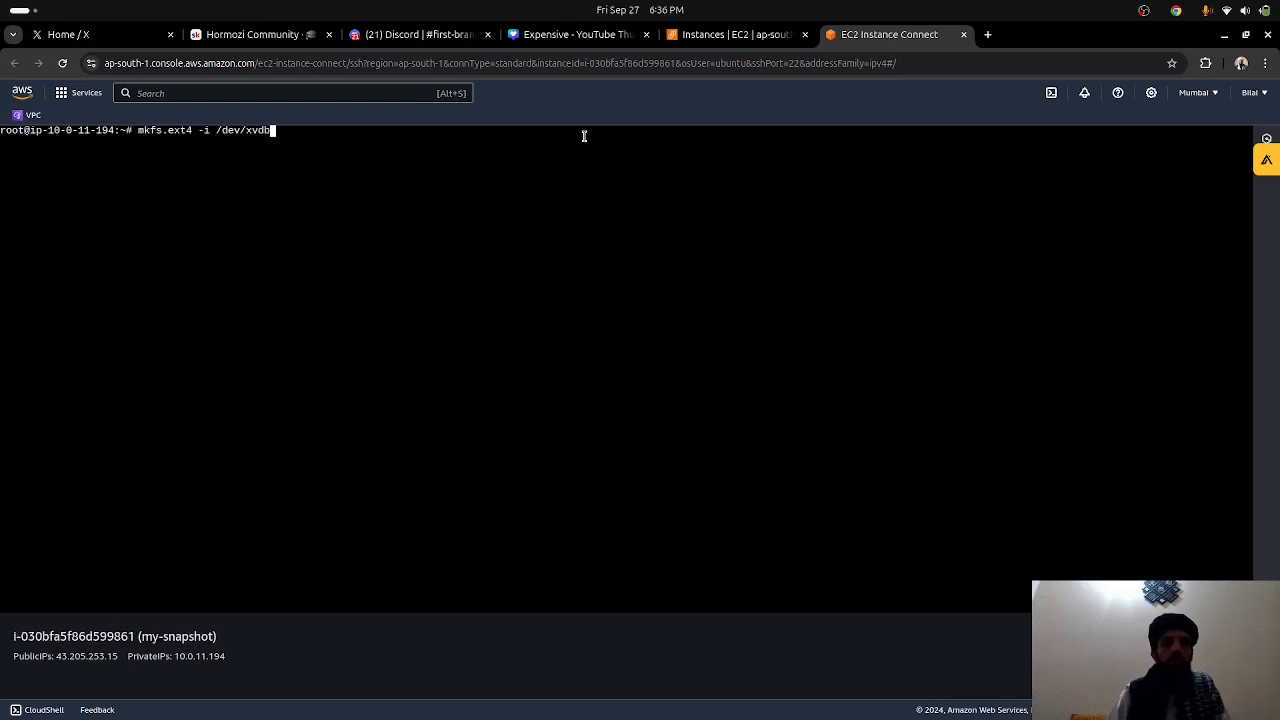
key(Up)
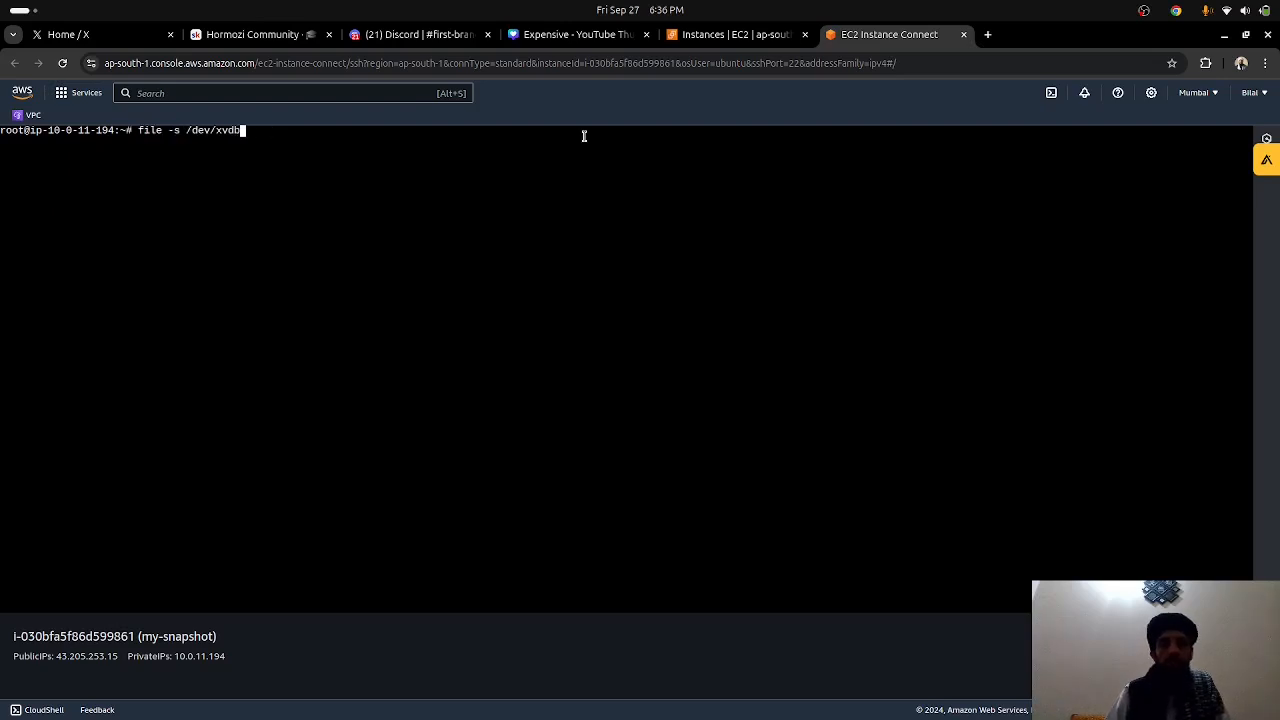
key(Return)
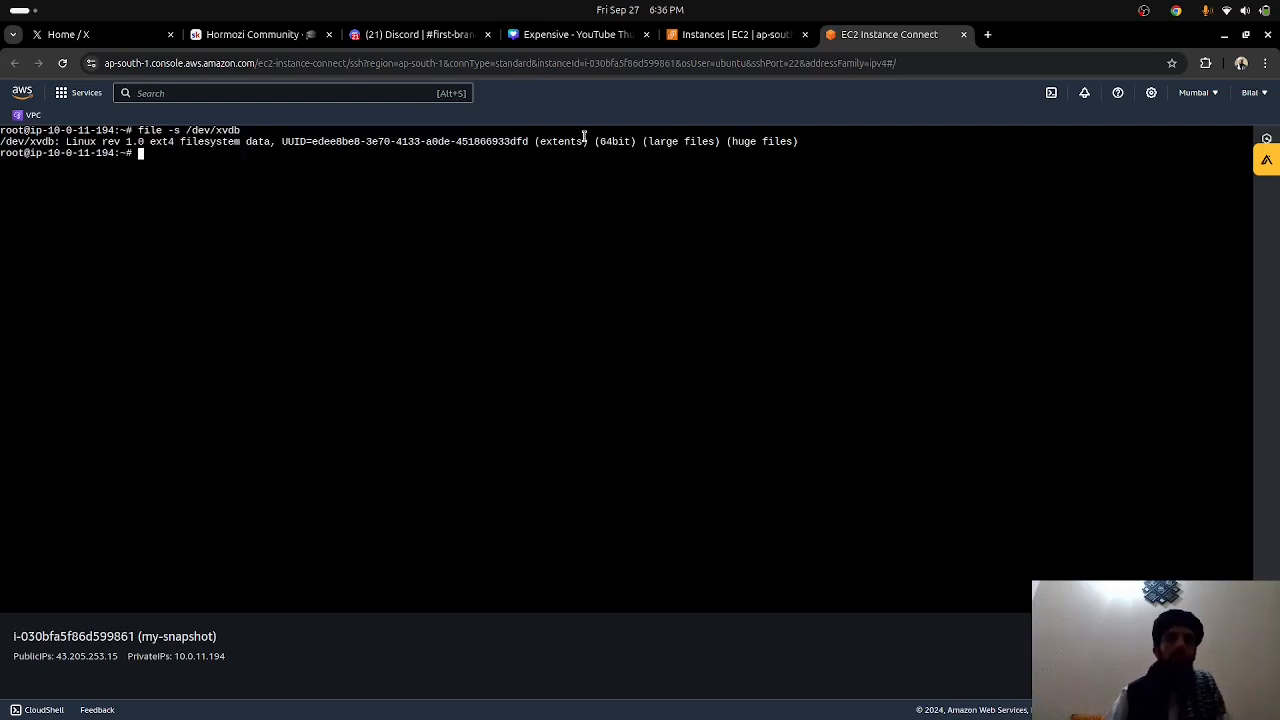
drag(150, 141, 290, 133)
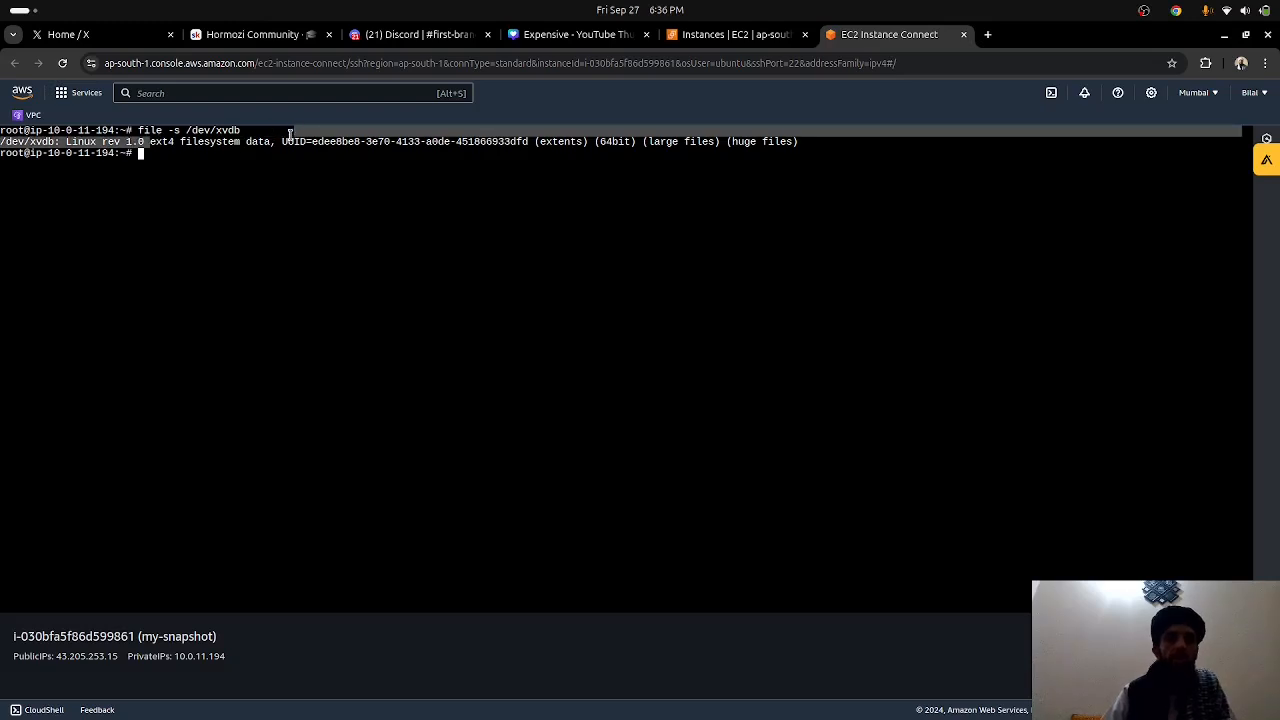
click(412, 136)
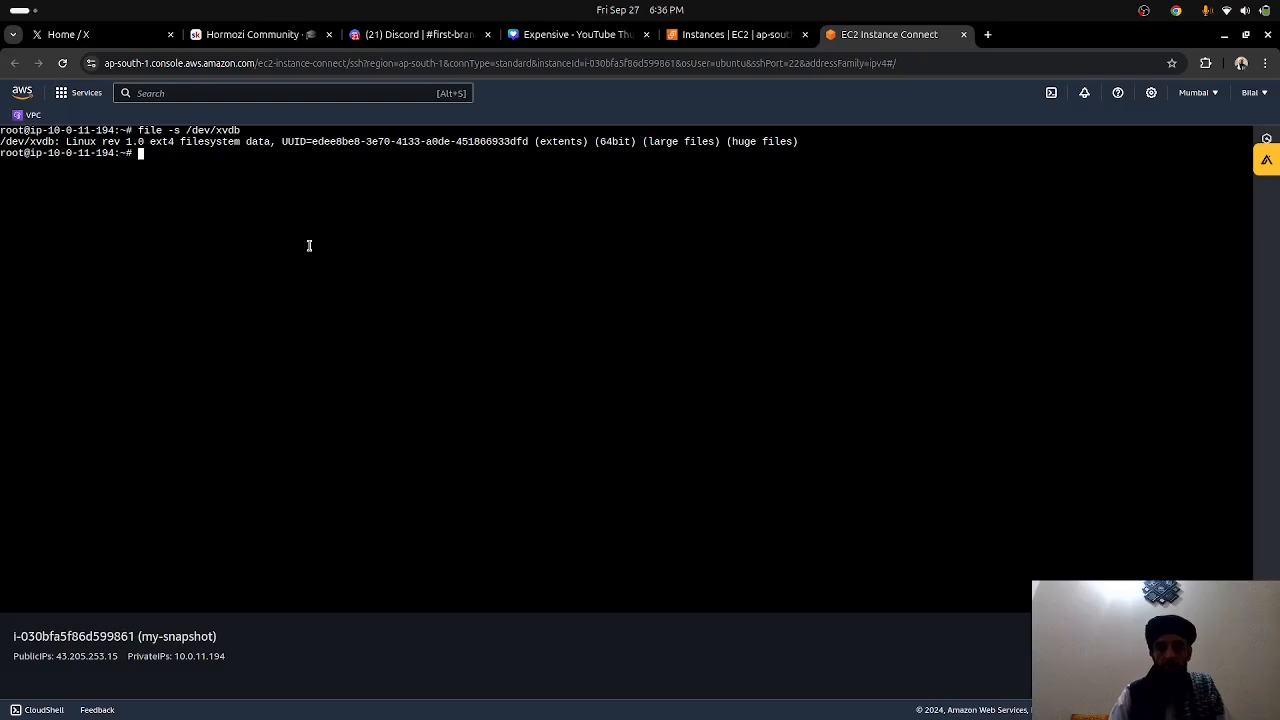
Create a directory named /data at the filesystem root.
text(mkd)
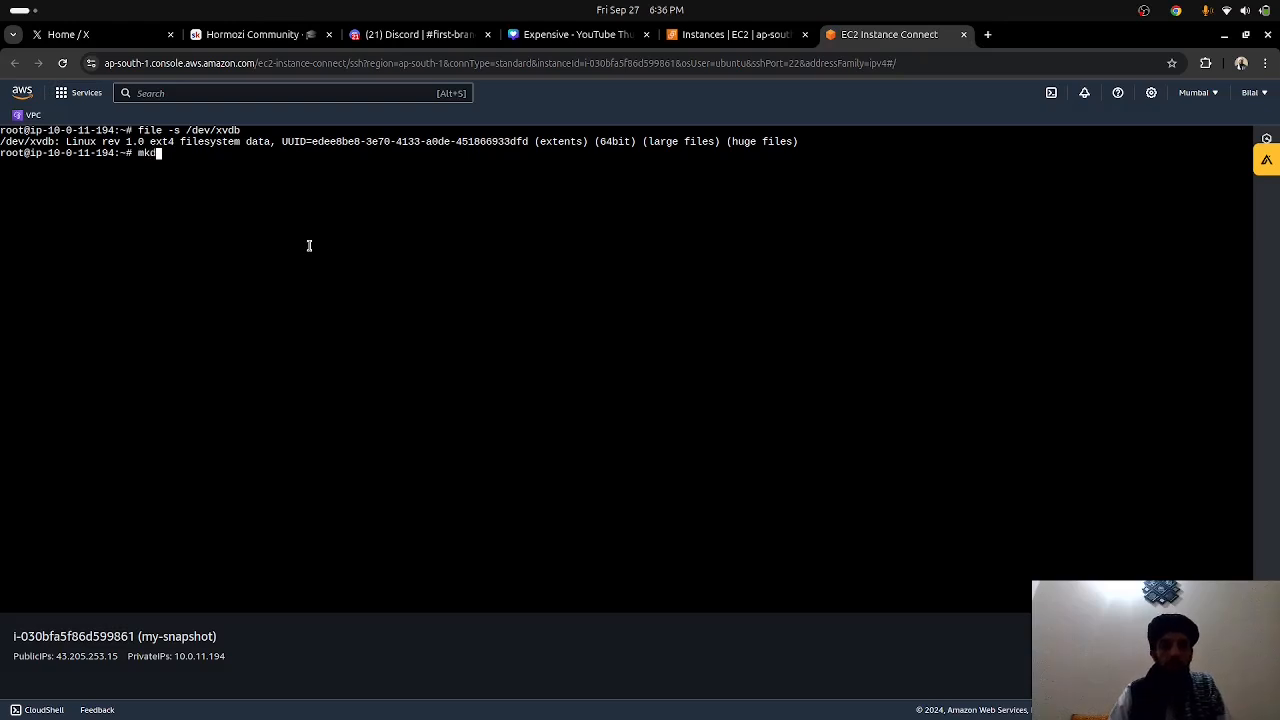
text(ir /data)
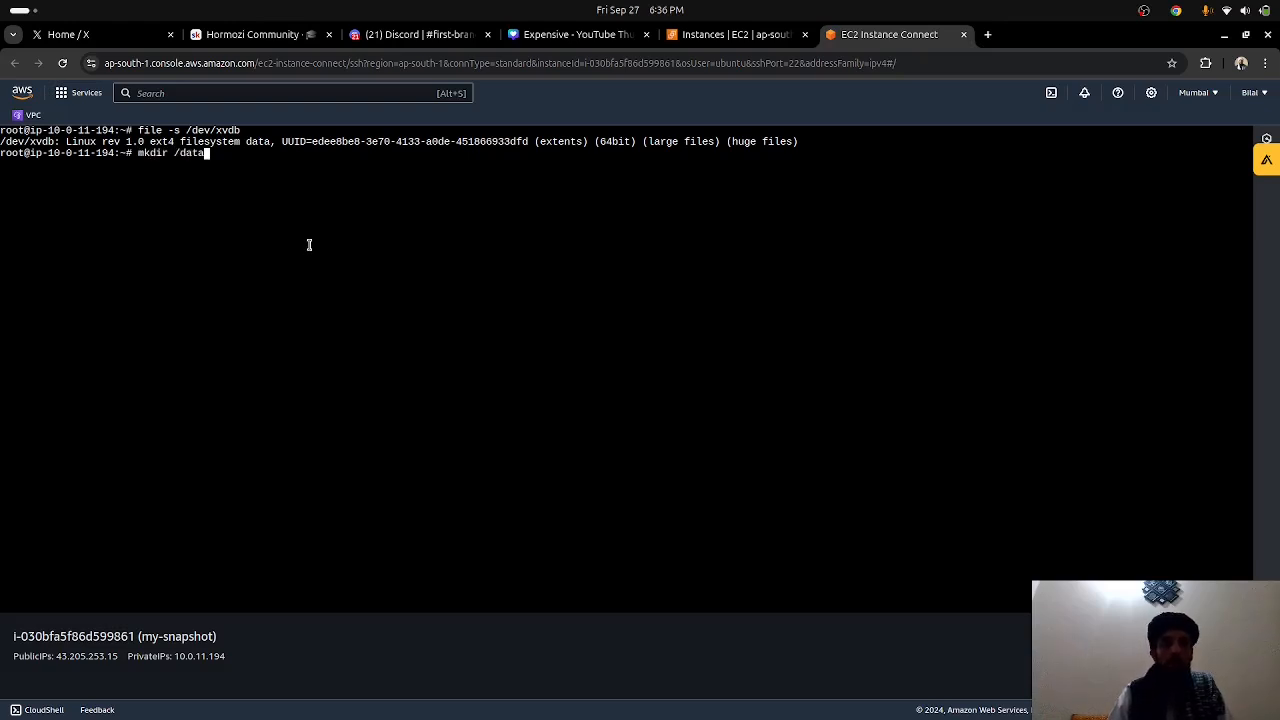
key(Return)
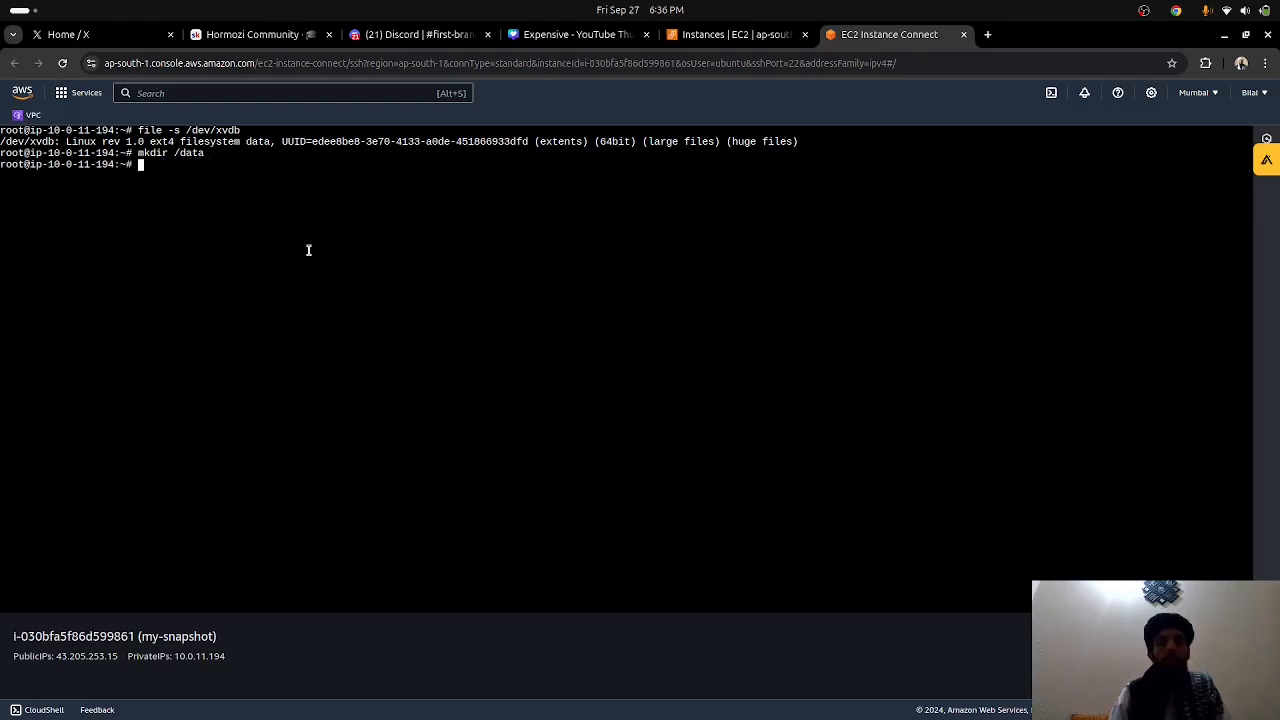
Change into the /data directory and move back up to its parent directory.
text(cd /data)
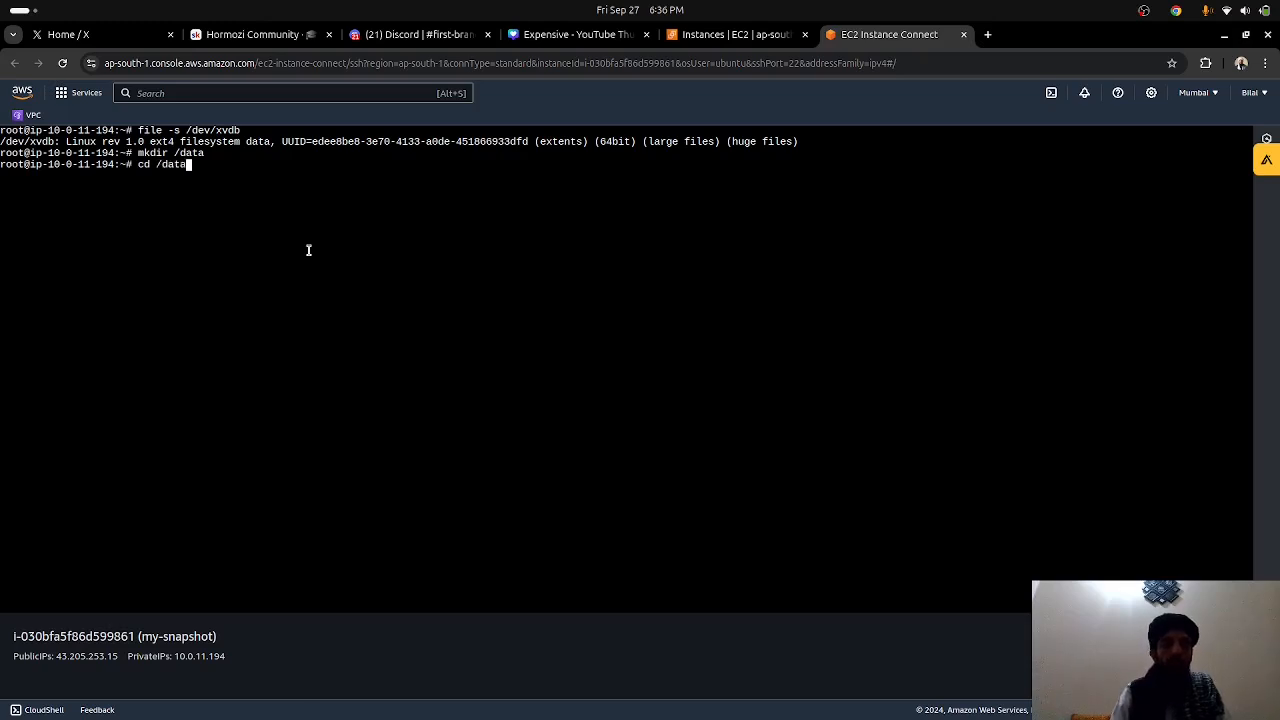
key(Return)
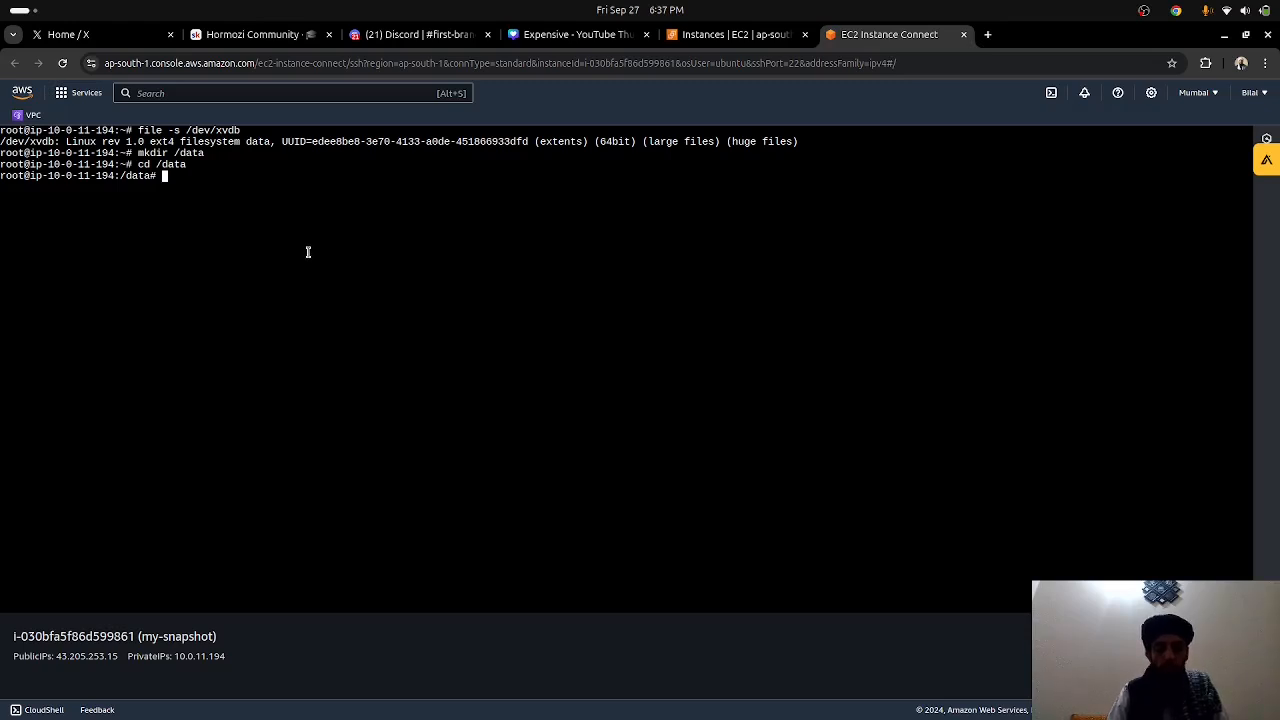
text(cd ..)
key(Return)
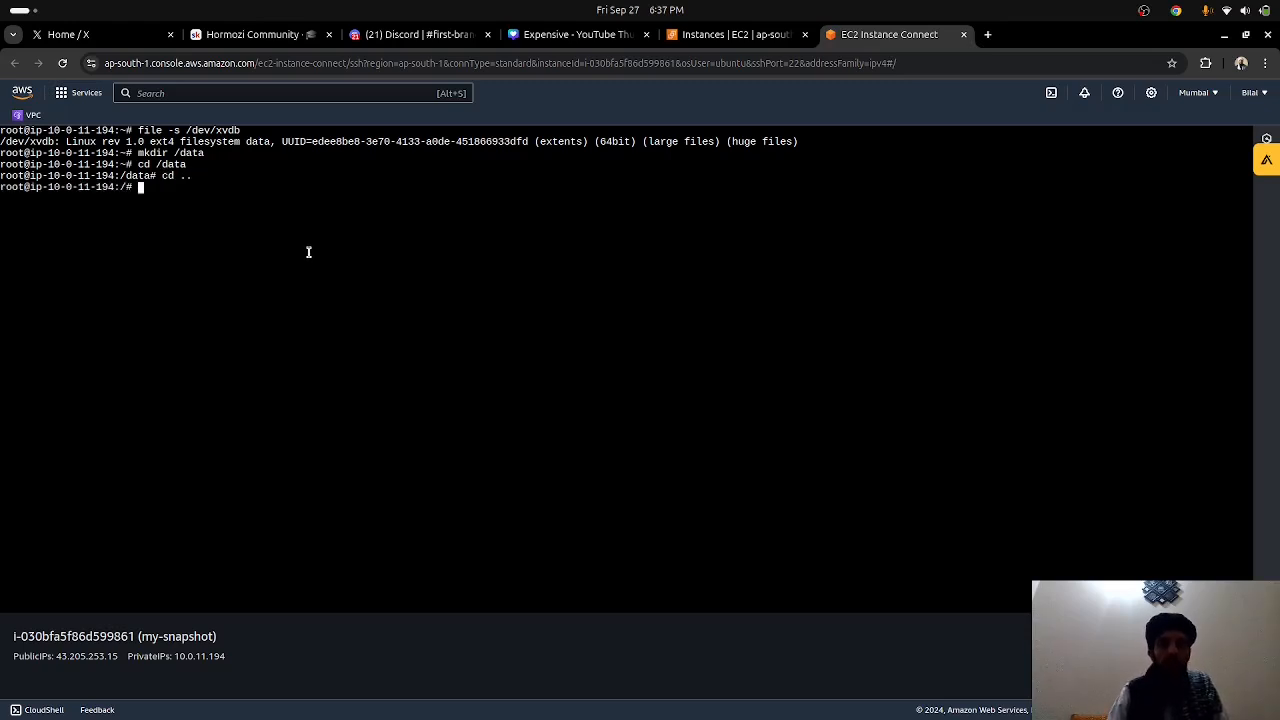
Mount the added disk /dev/xvdb on the /data directory.
text(mount )
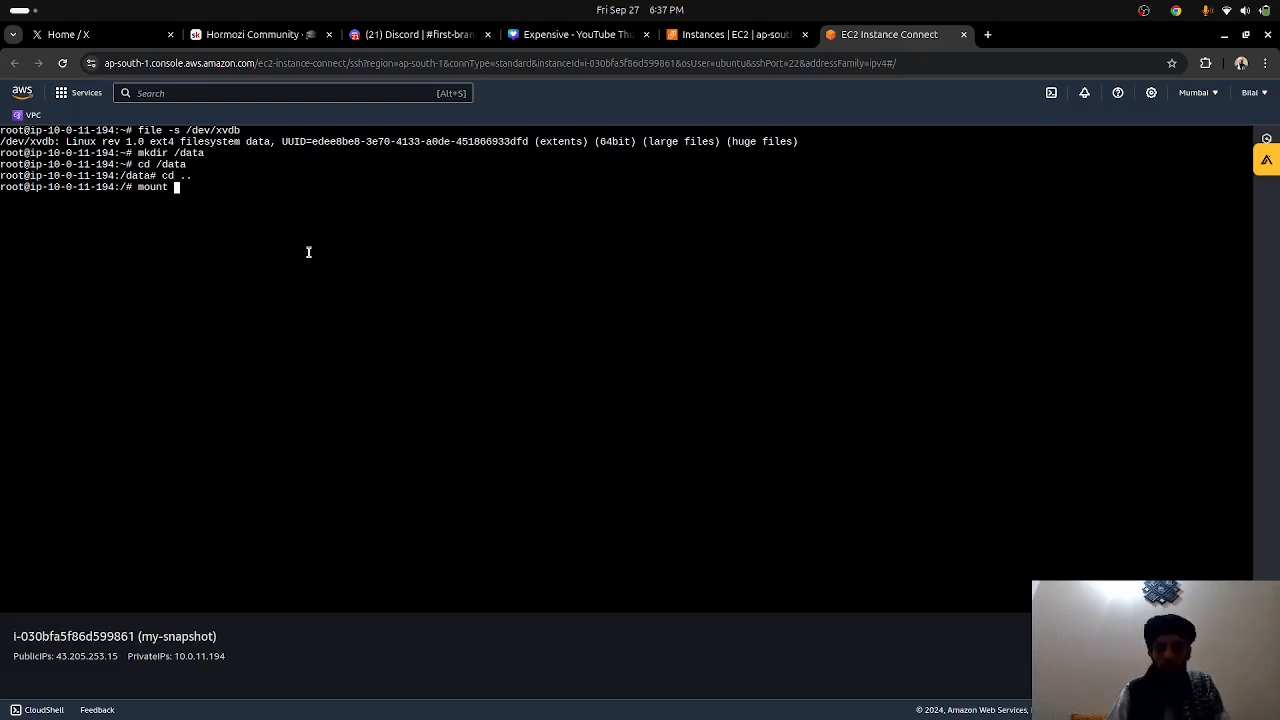
text(/dev/)
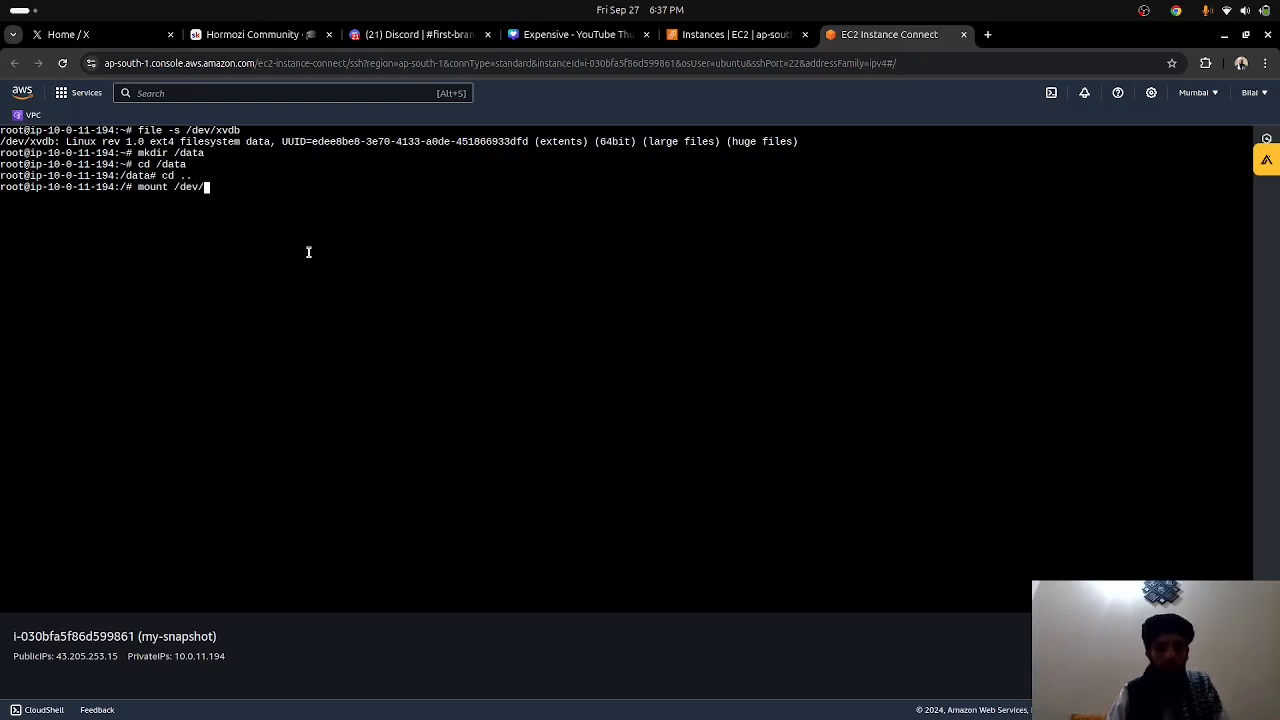
text(xvdbv)
key(BackSpace)
text(/da)
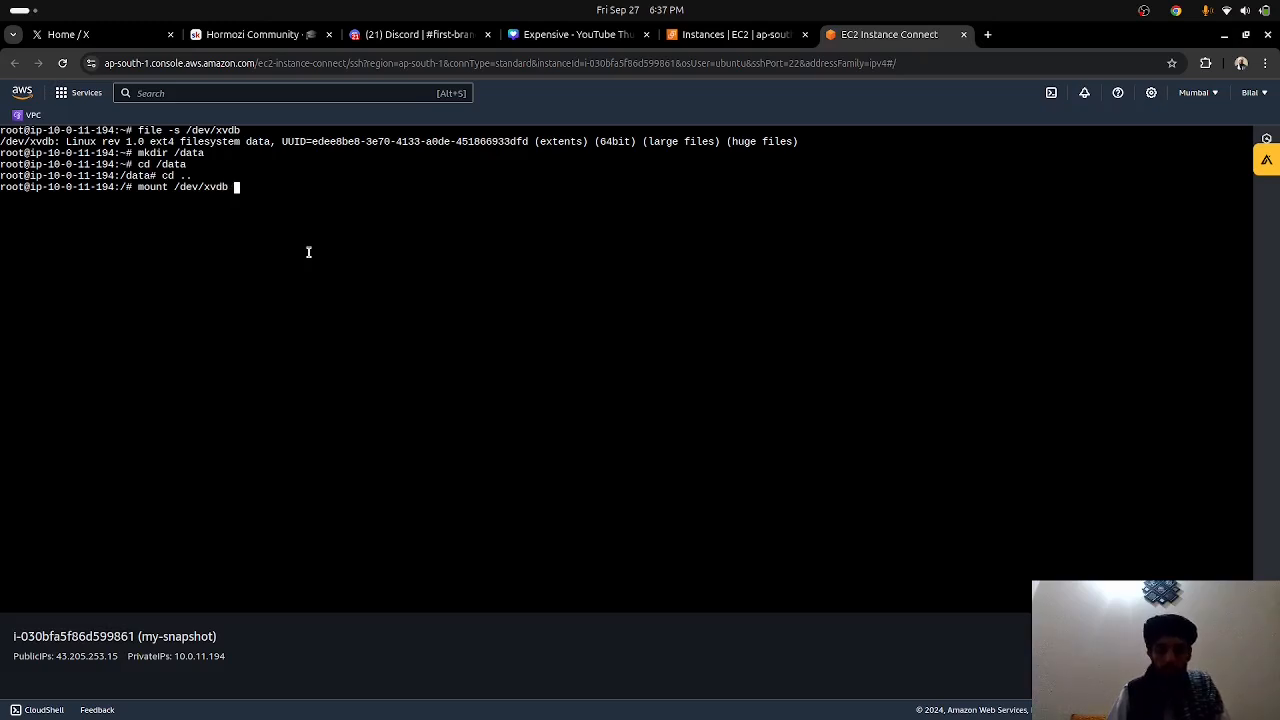
text(ta)
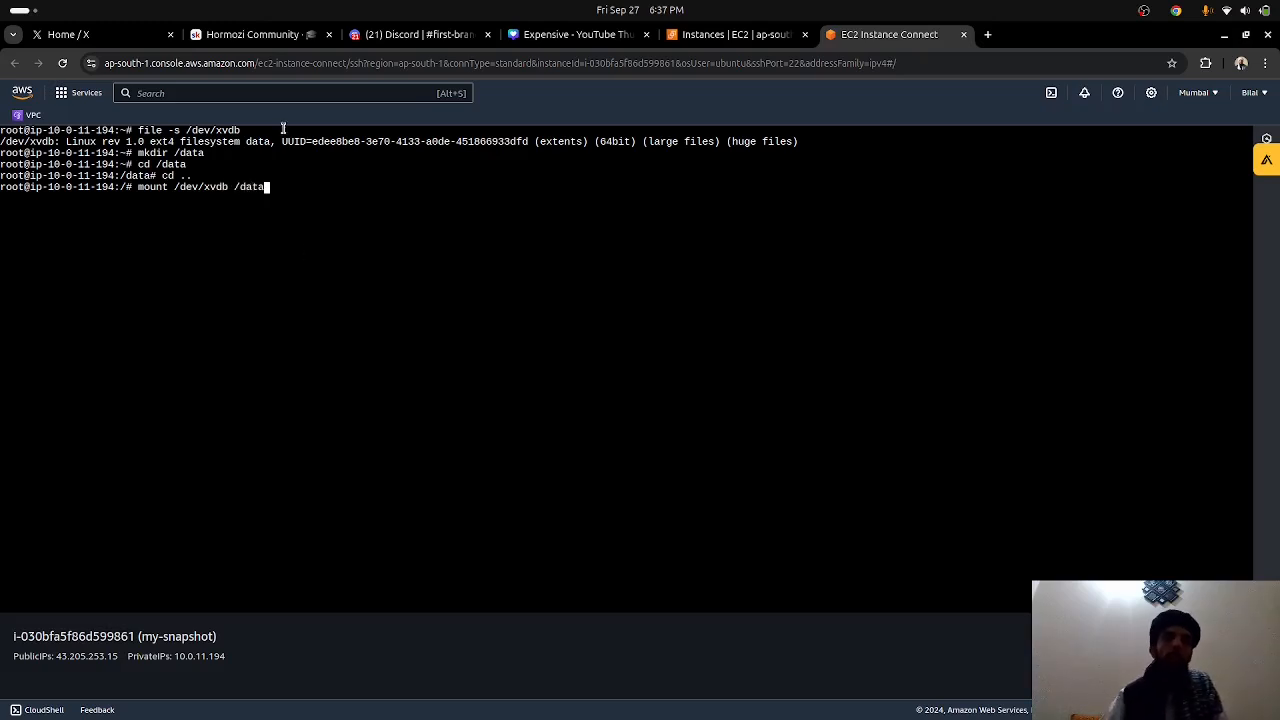
drag(236, 187, 166, 191)
click(199, 191)
key(Return)
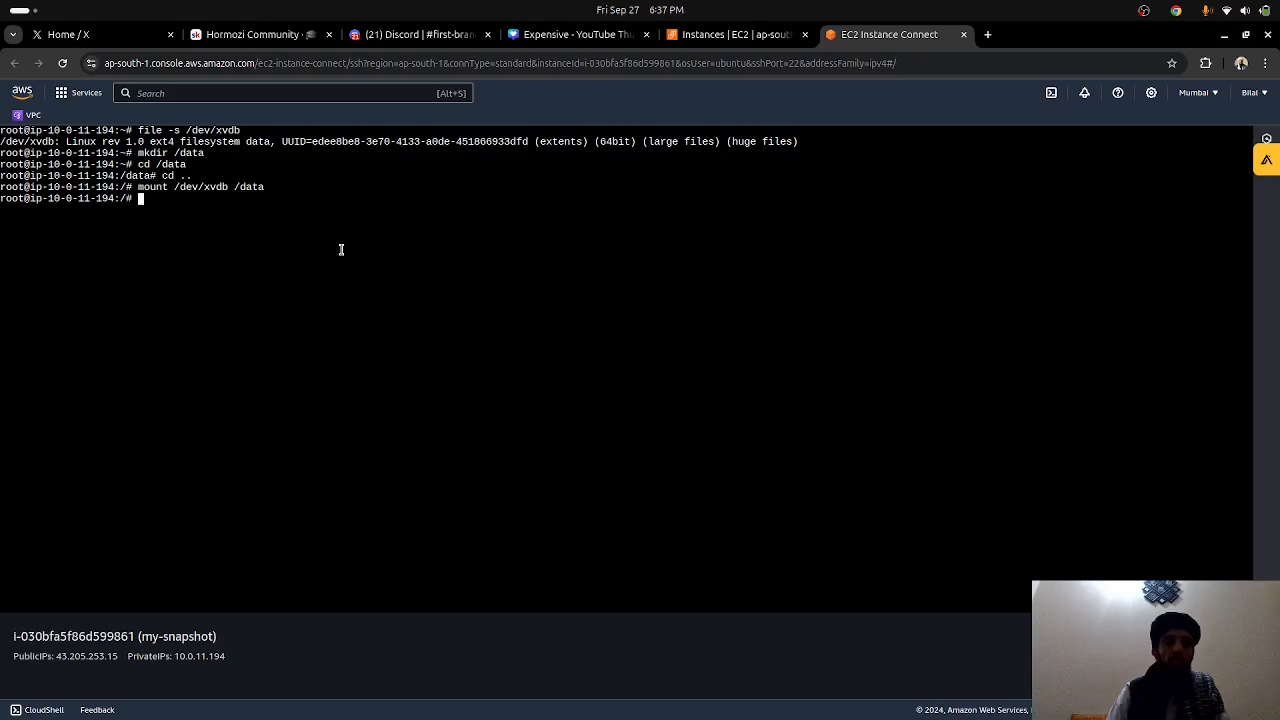
Check whether /data is a mount point using the mountpoint command.
text(mountpoint)
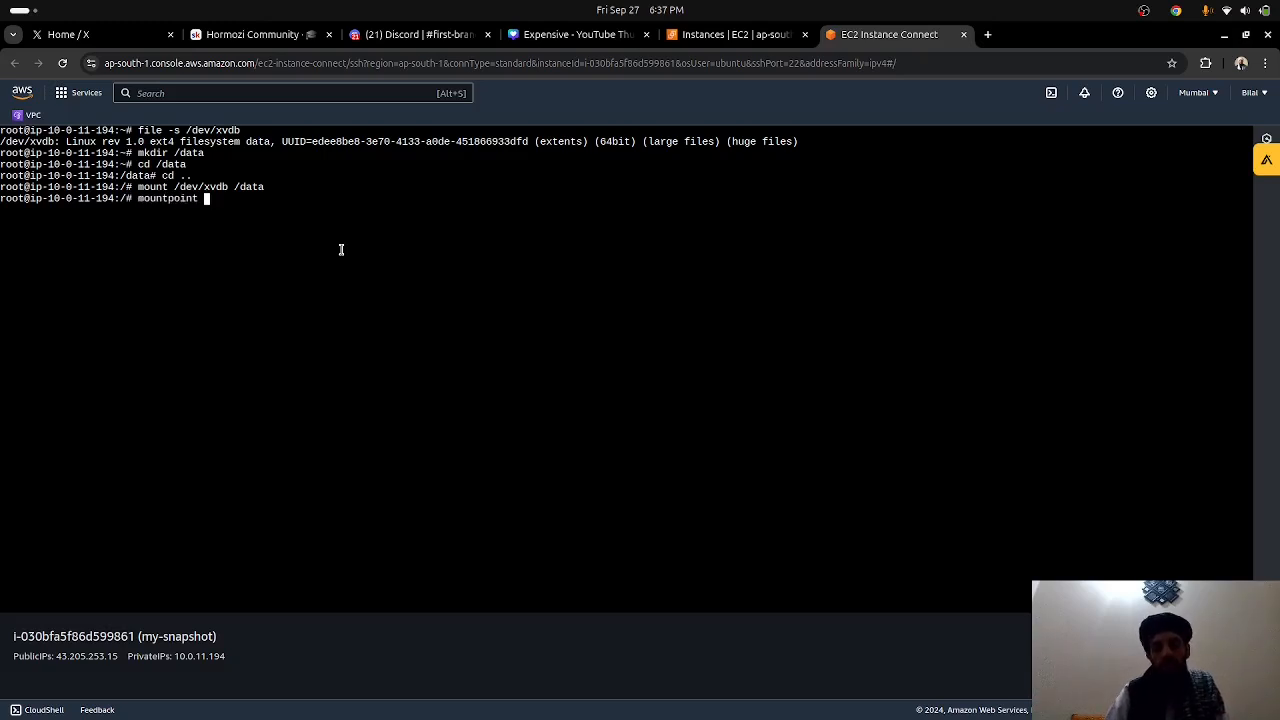
text( /data)
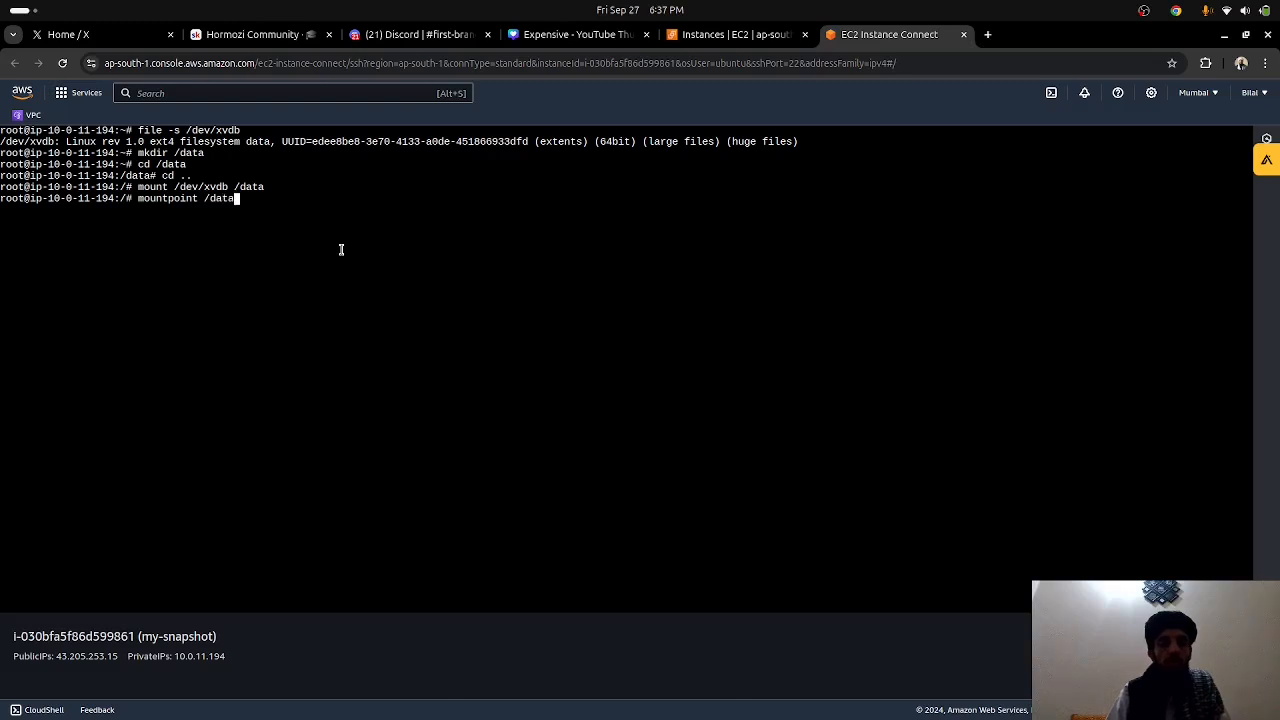
key(BackSpace)
key(BackSpace)
key(BackSpace)
key(BackSpace)
text(data)
key(Return)
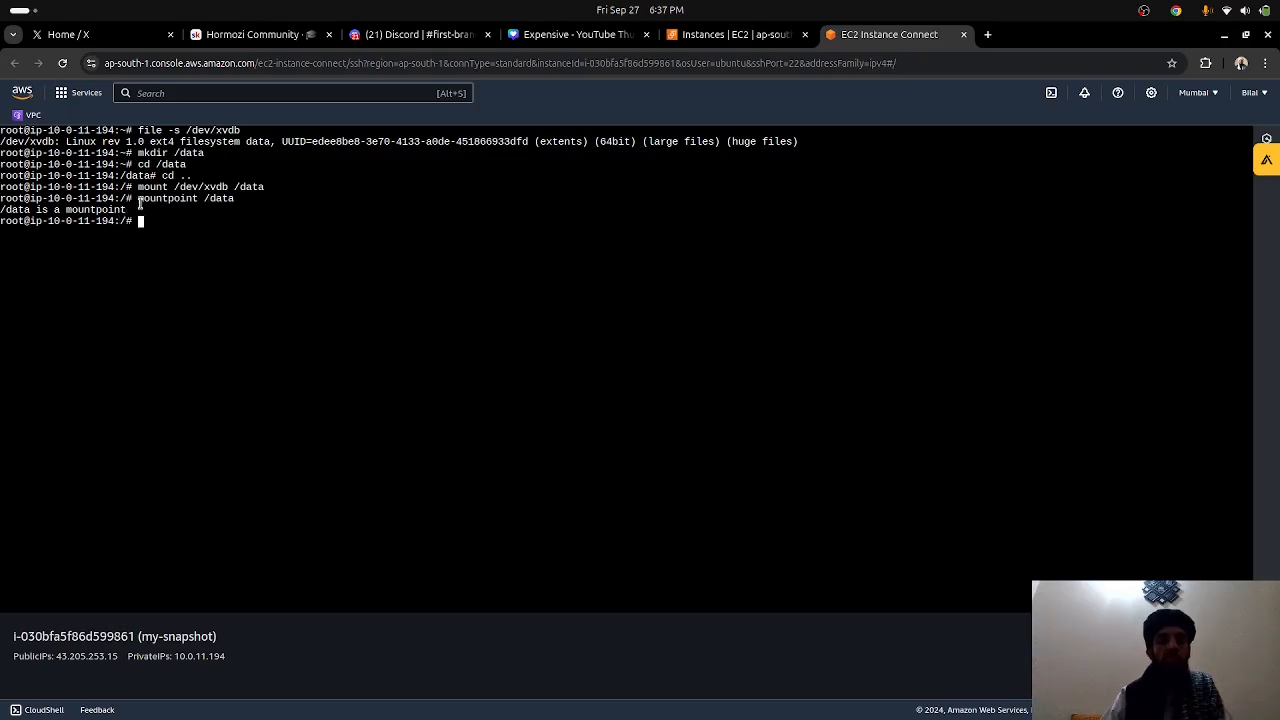
drag(138, 186, 226, 186)
click(265, 187)
triple_click(226, 186)
click(228, 186)
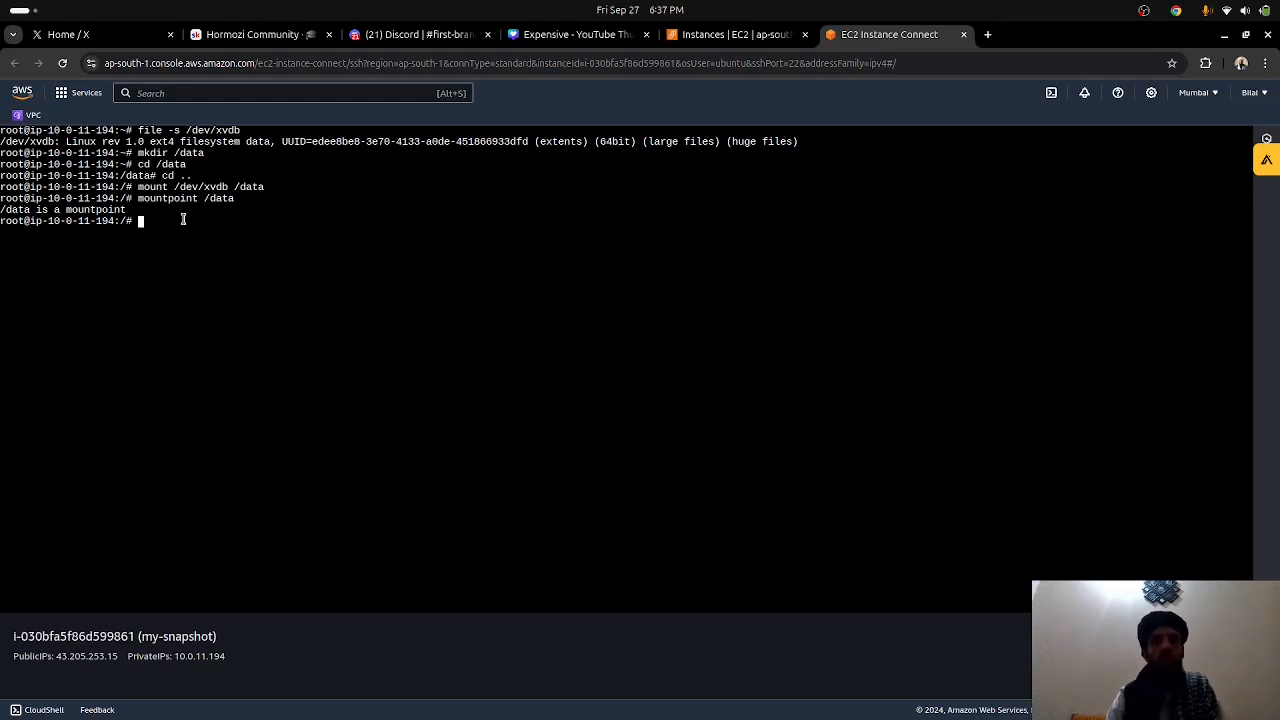
text(clear)
key(BackSpace)
key(BackSpace)
key(BackSpace)
key(BackSpace)
key(BackSpace)
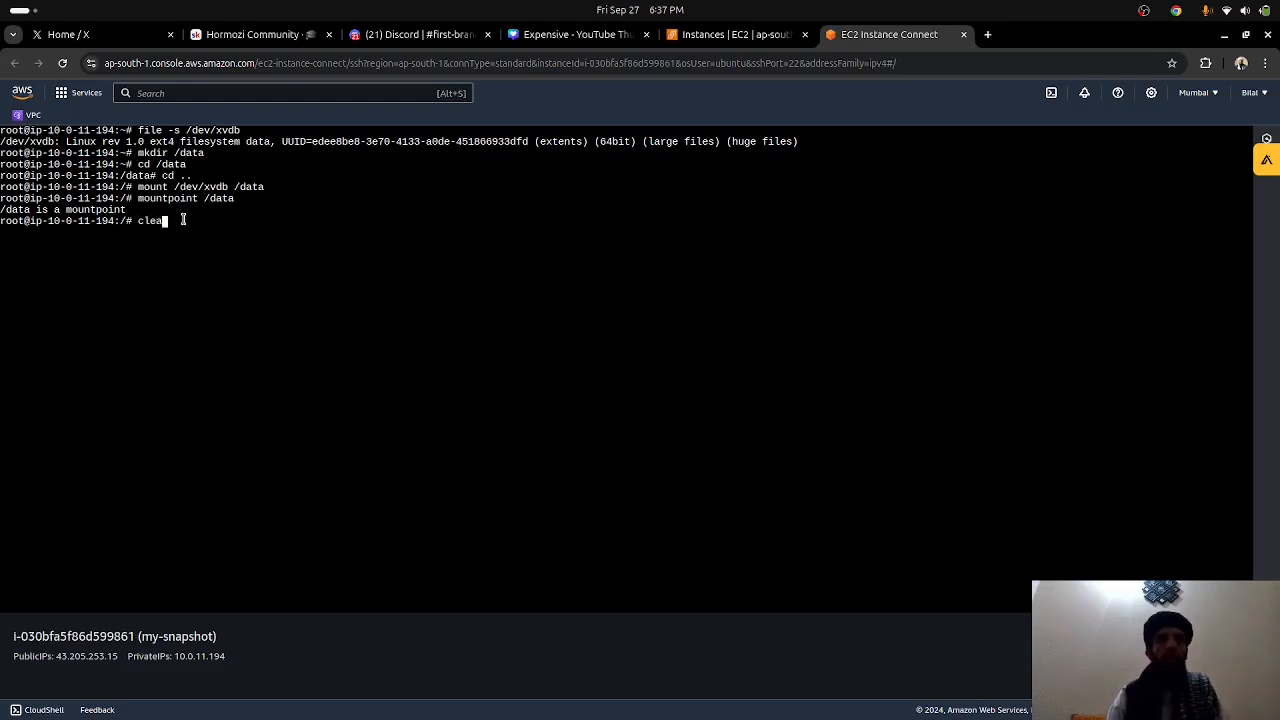
Change the working directory to the mounted /data directory.
text(cd )
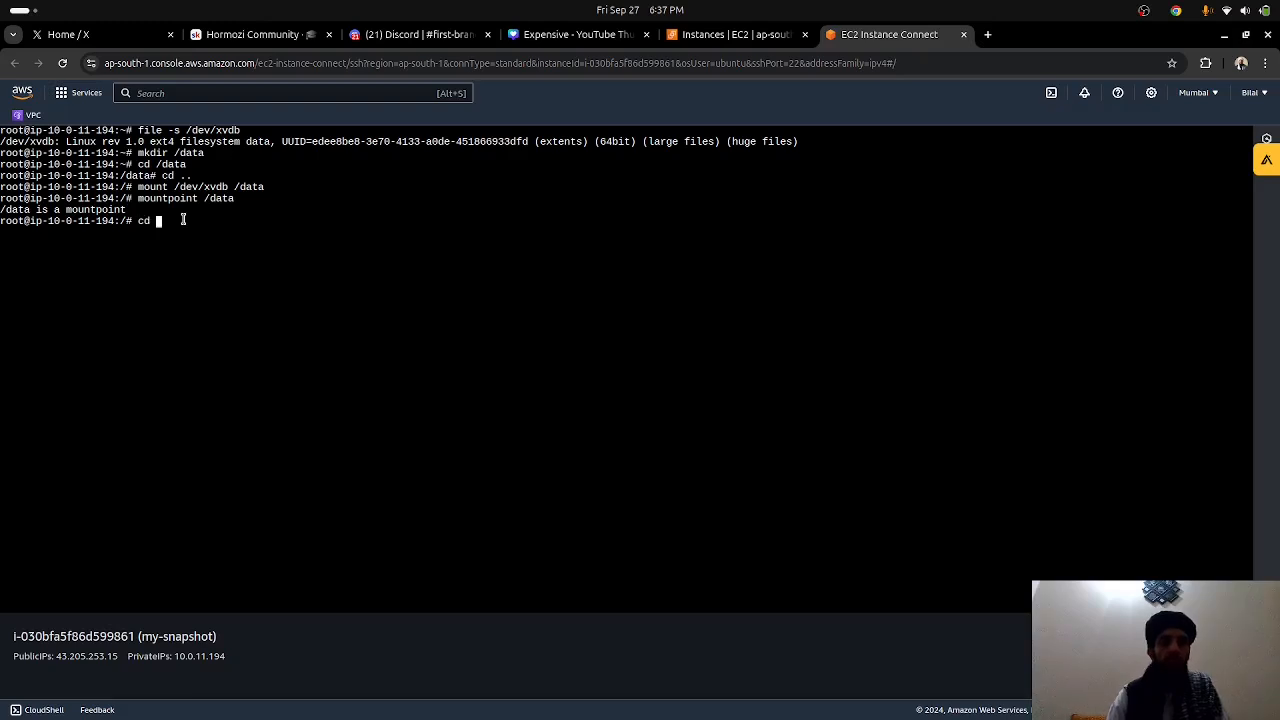
text(/data)
key(Return)
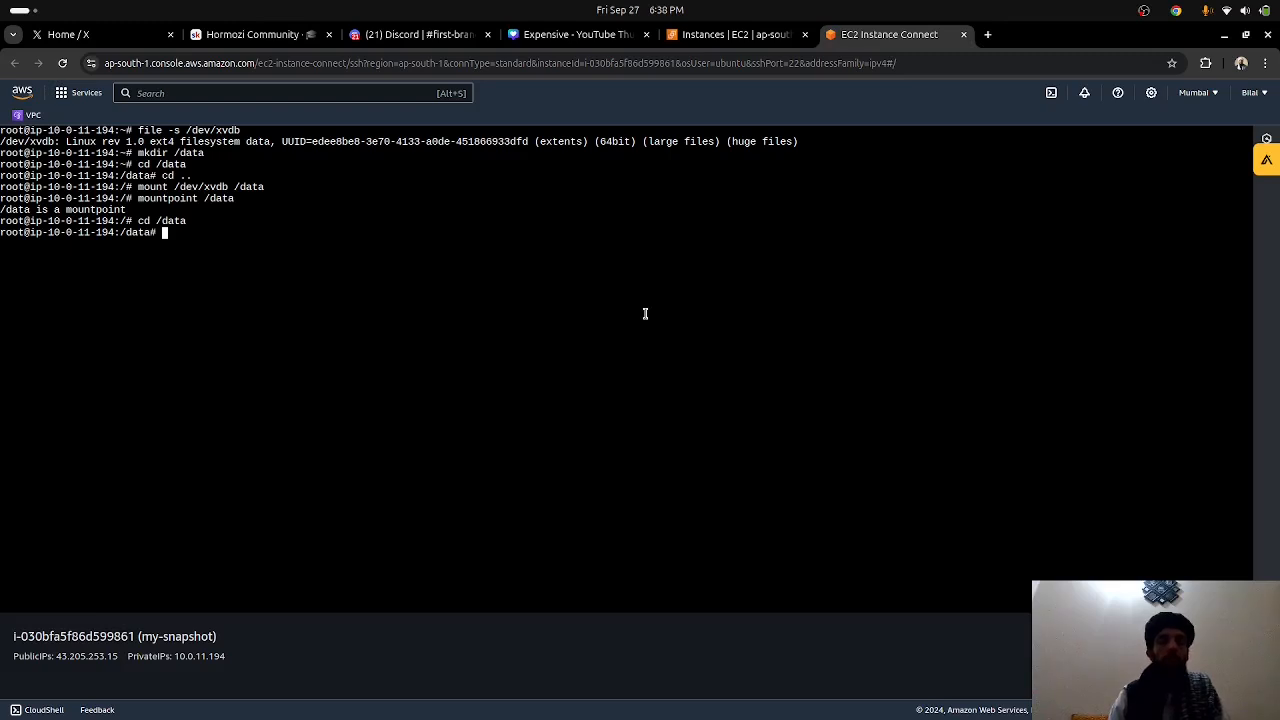
Use echo with >> to write "this is the test file that I am creating" to abc.txt in /data.
text(echo )
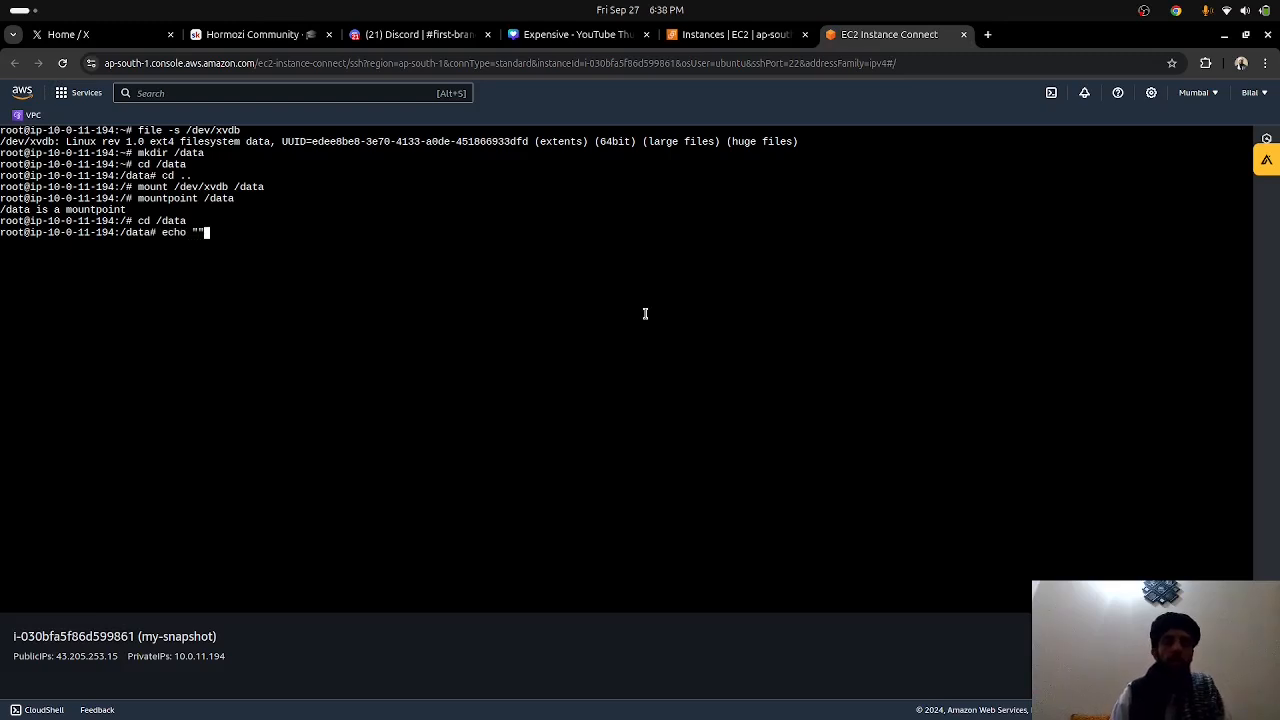
text("this i)
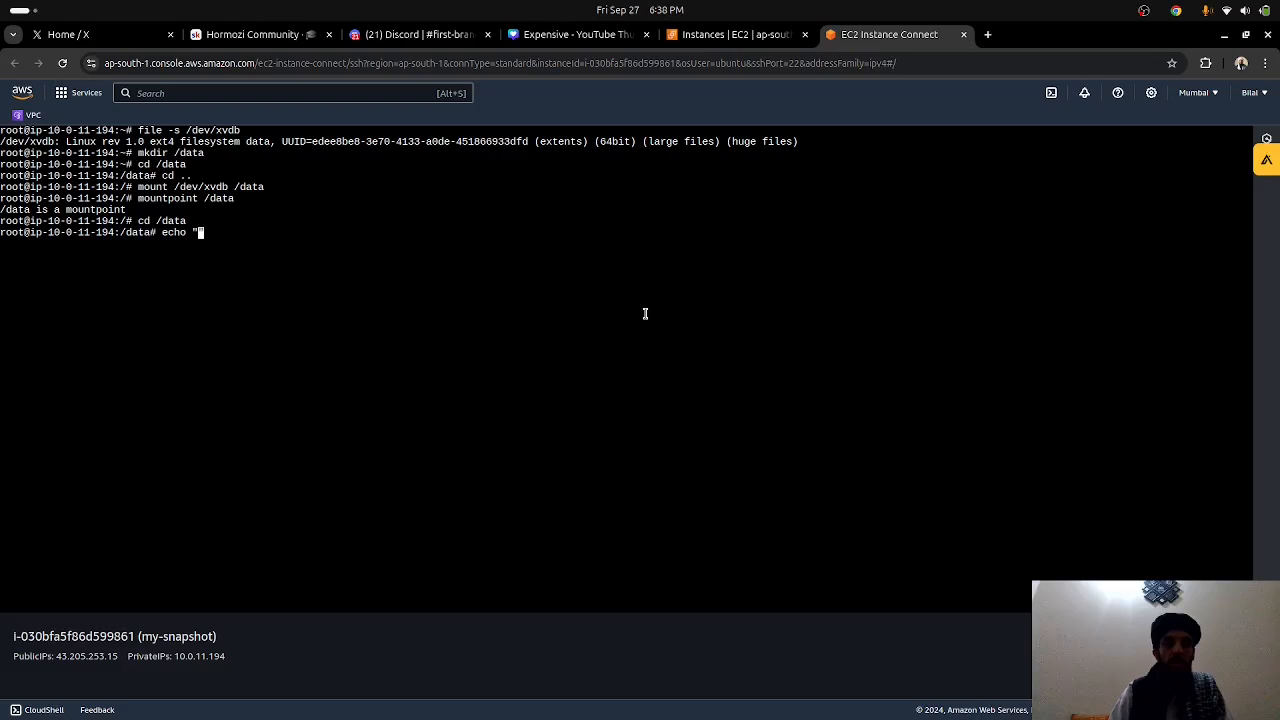
text(s the te)
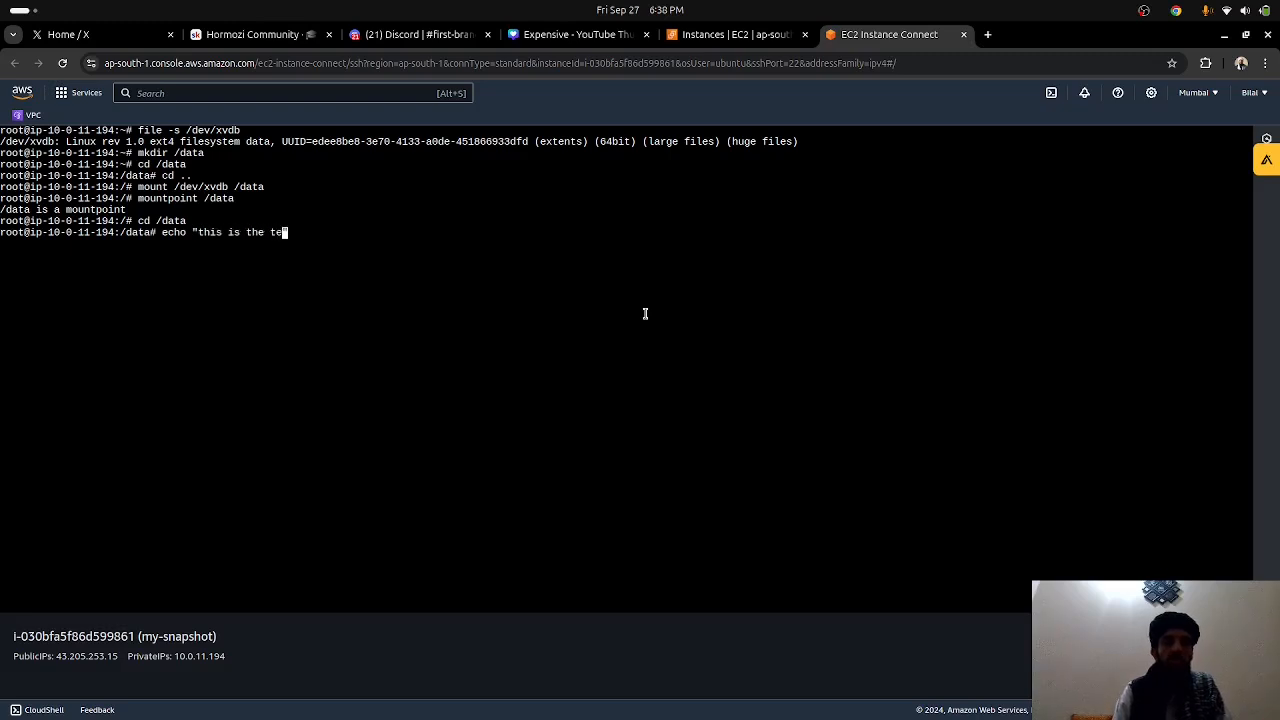
text(st file that I am c)
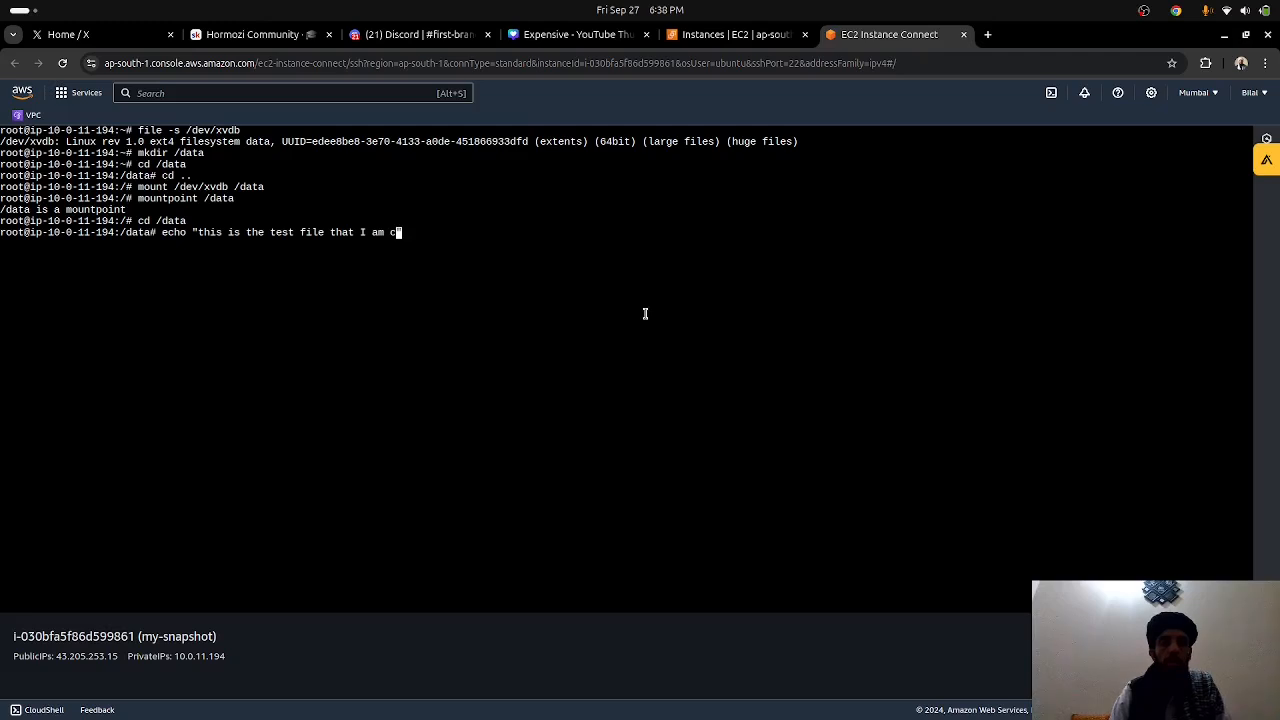
text(reating)
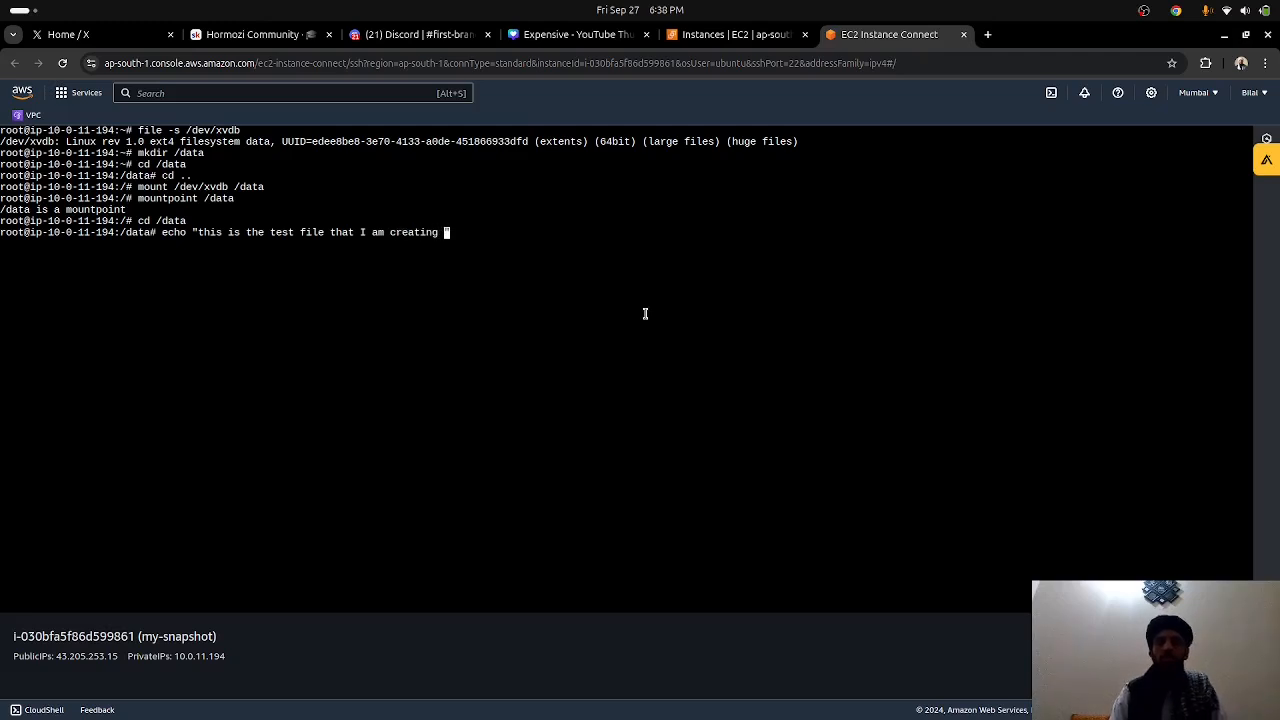
key(BackSpace)
text(" >> )
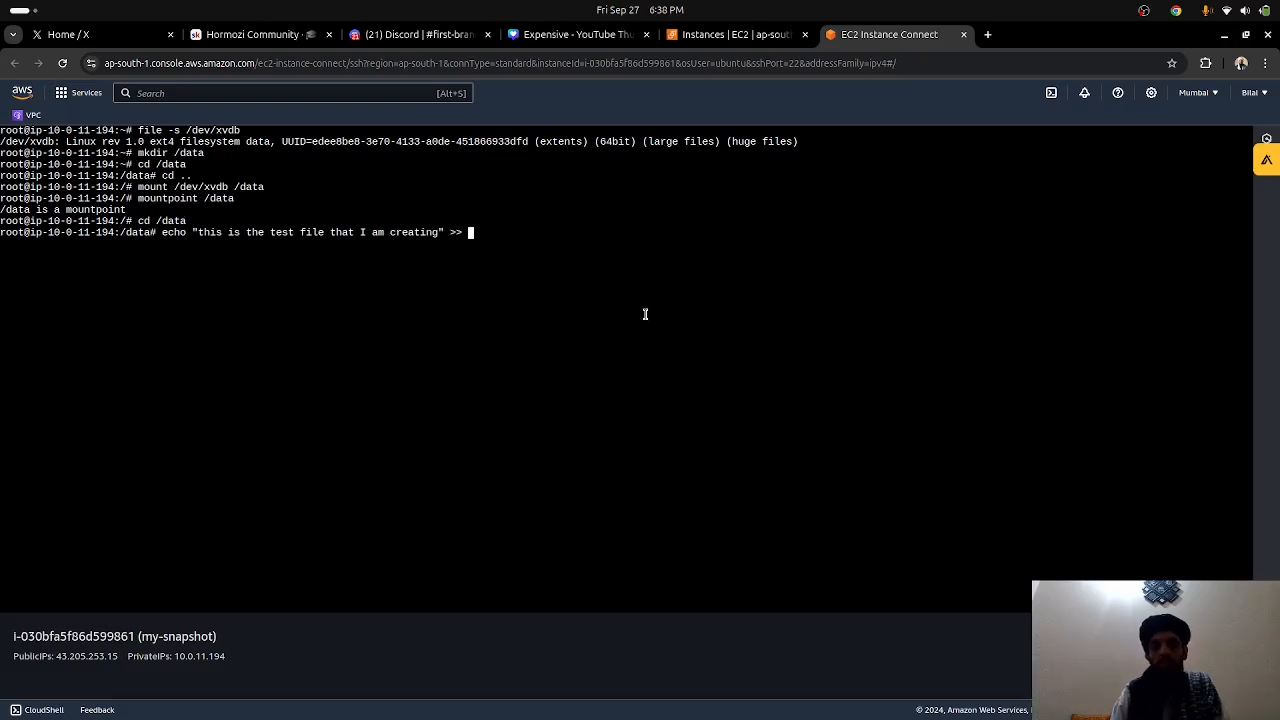
text(abc.txt)
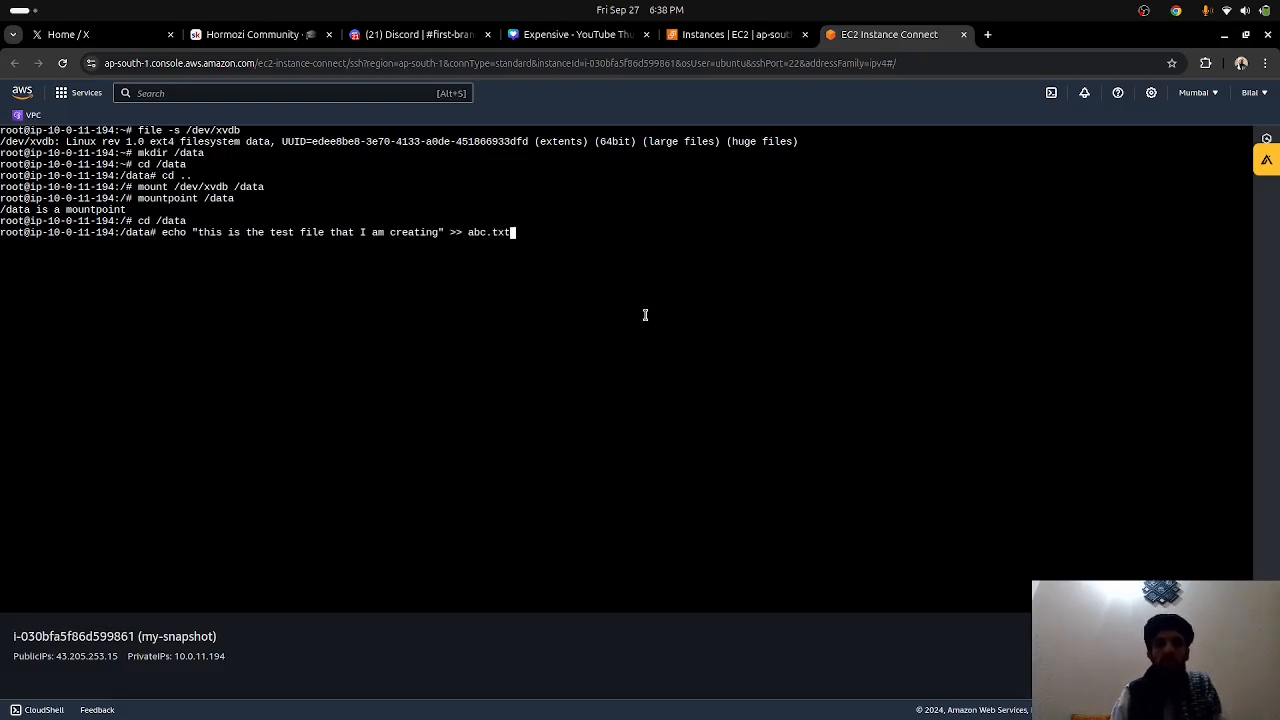
key(Return)
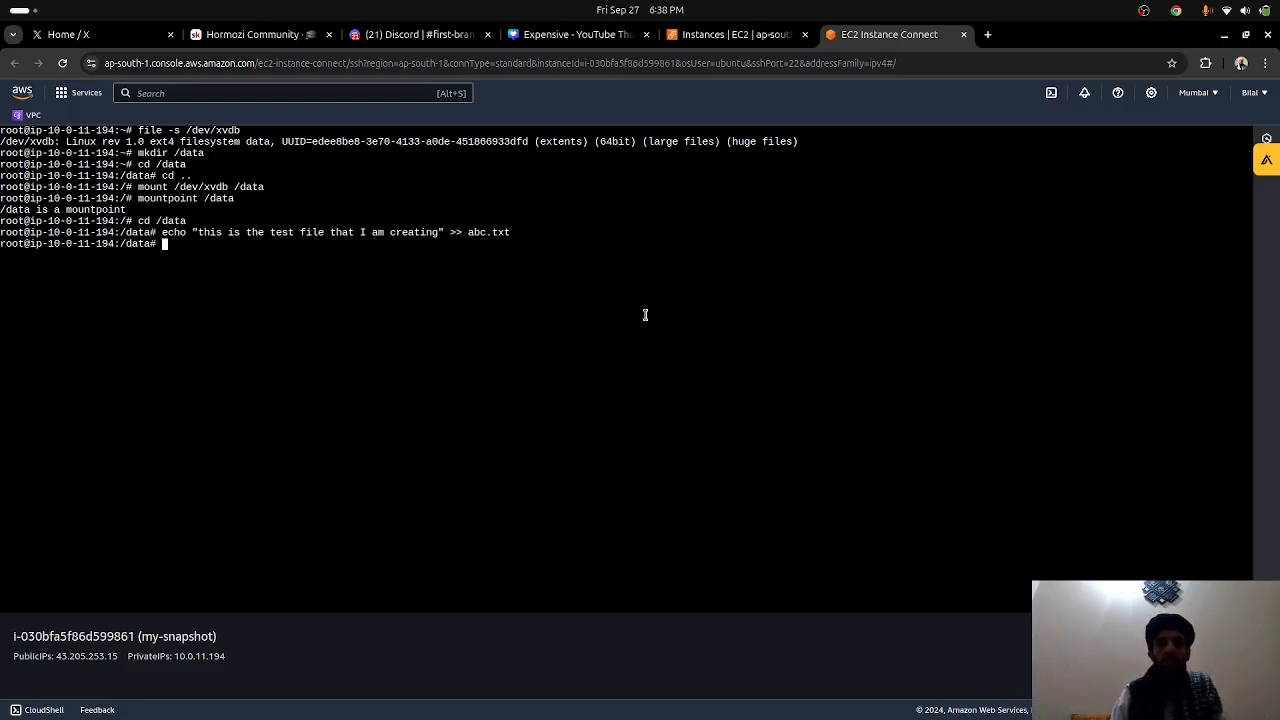
List the files in /data and print the contents of abc.txt, finishing with a cleared terminal.
text(ls)
key(Return)
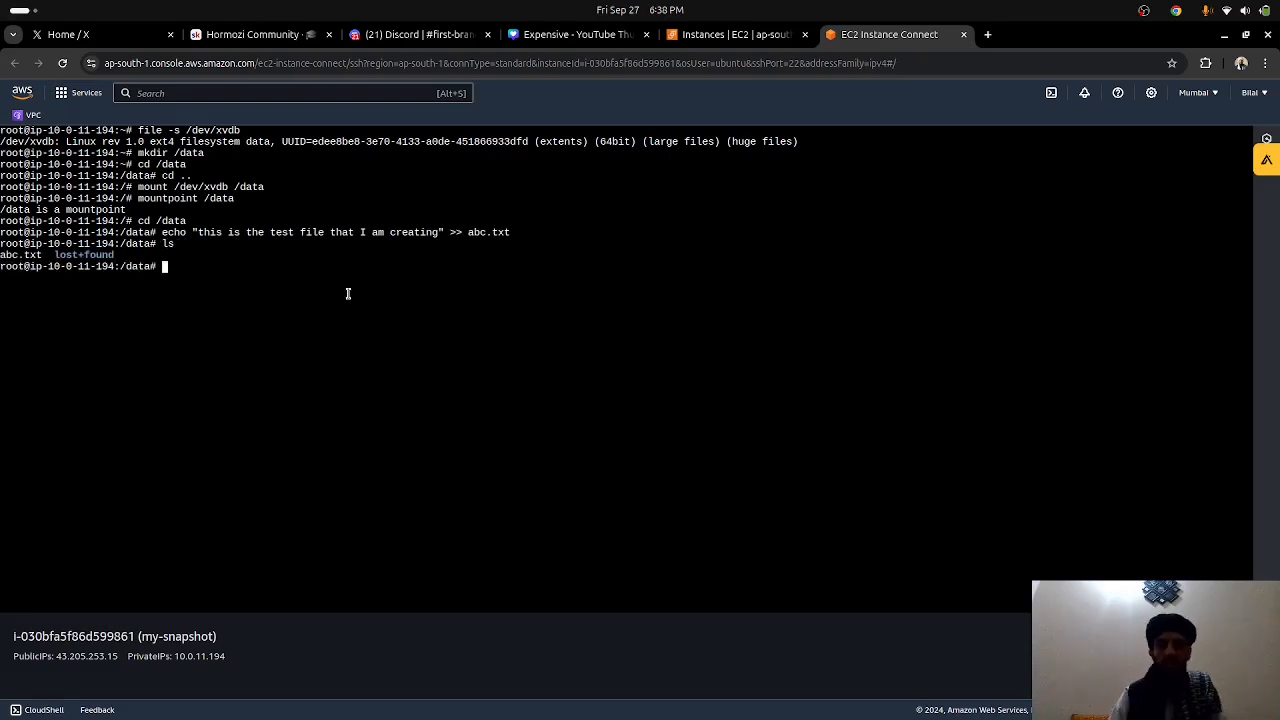
text(cat ab.c)
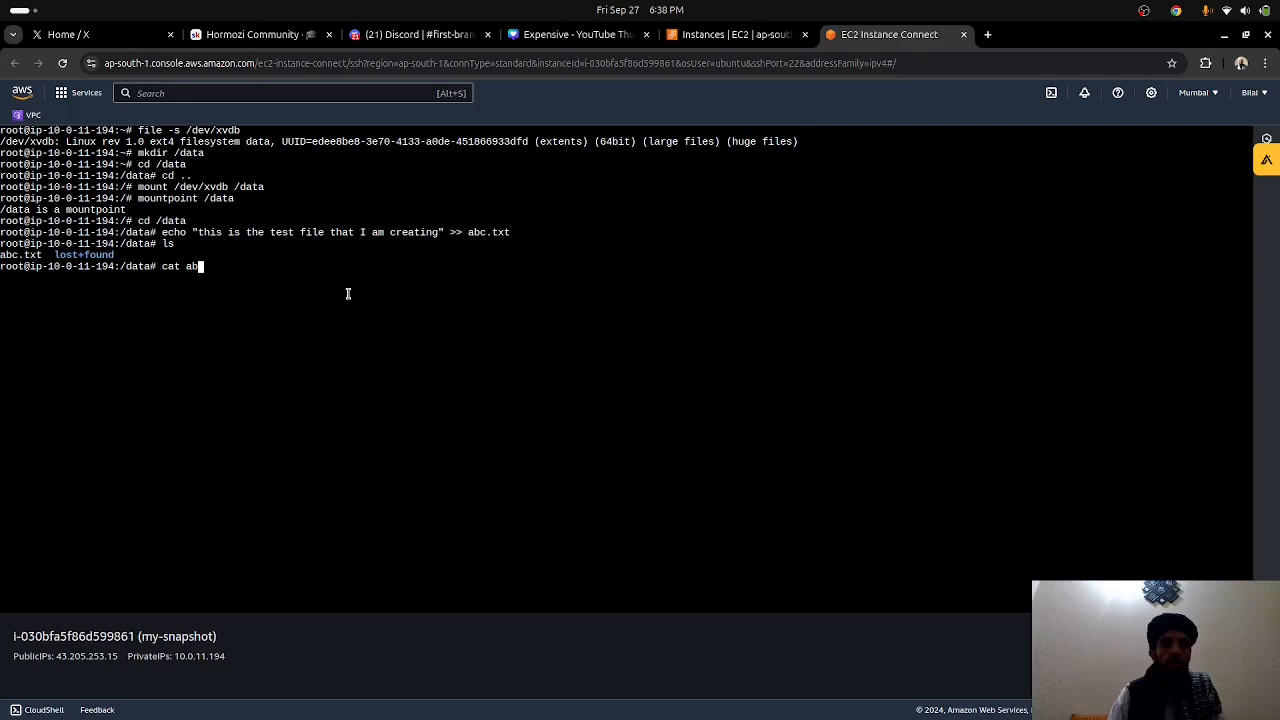
key(BackSpace)
key(BackSpace)
text(c.txt)
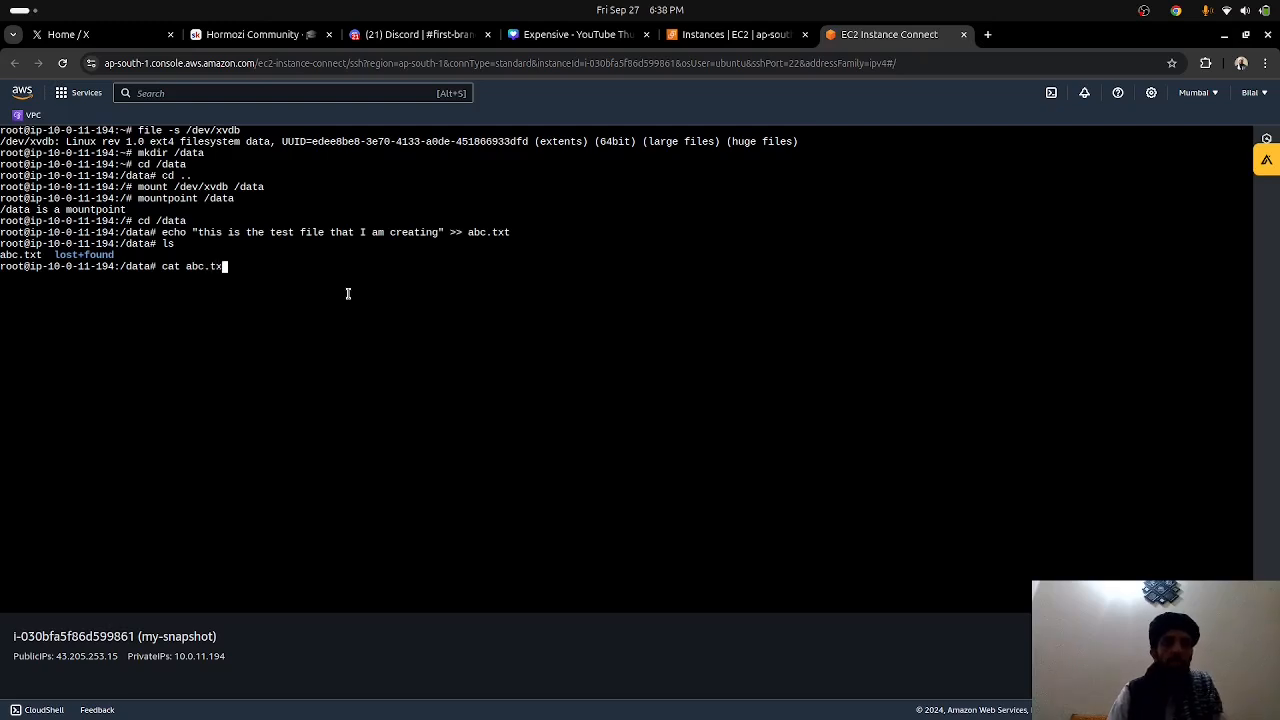
key(Return)
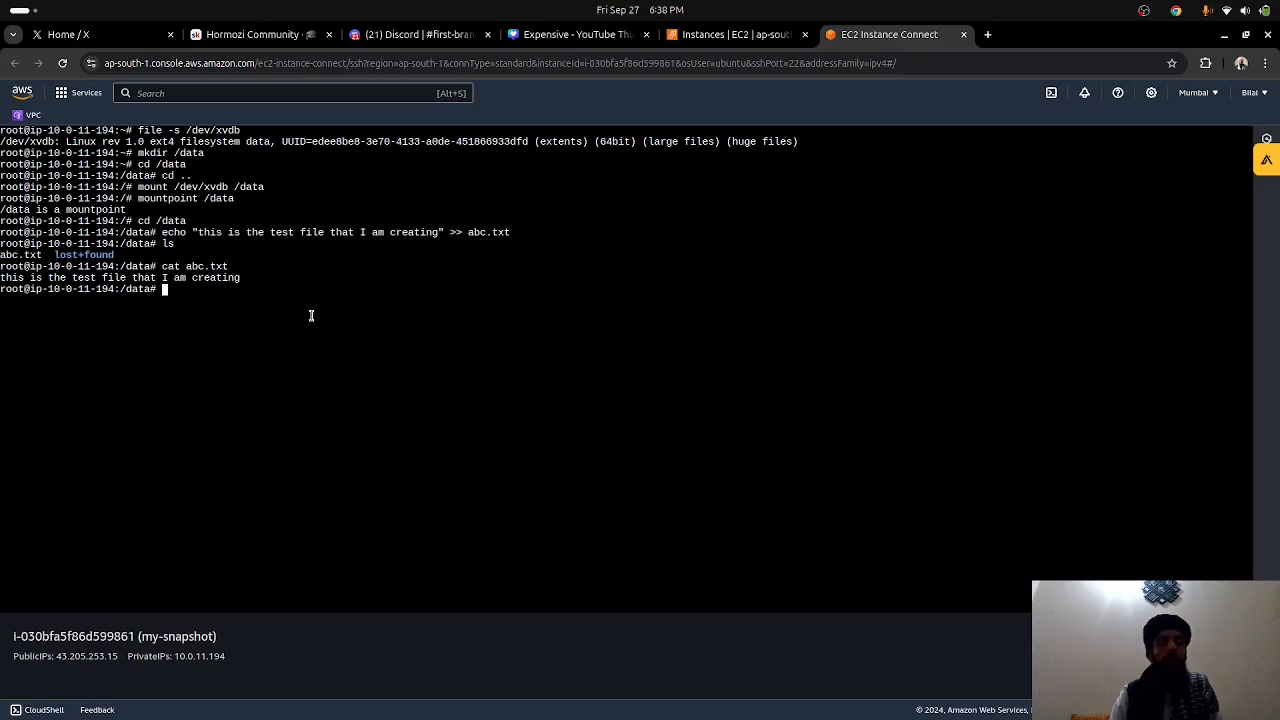
text(clear)
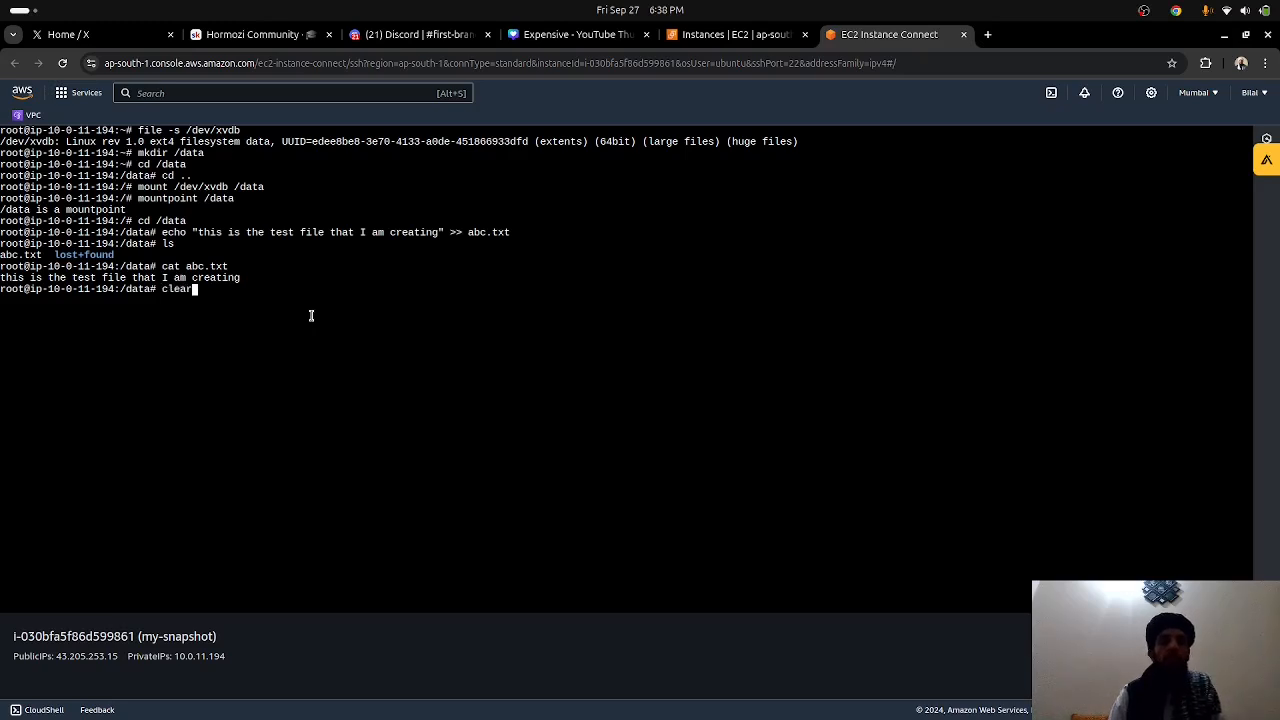
key(Return)
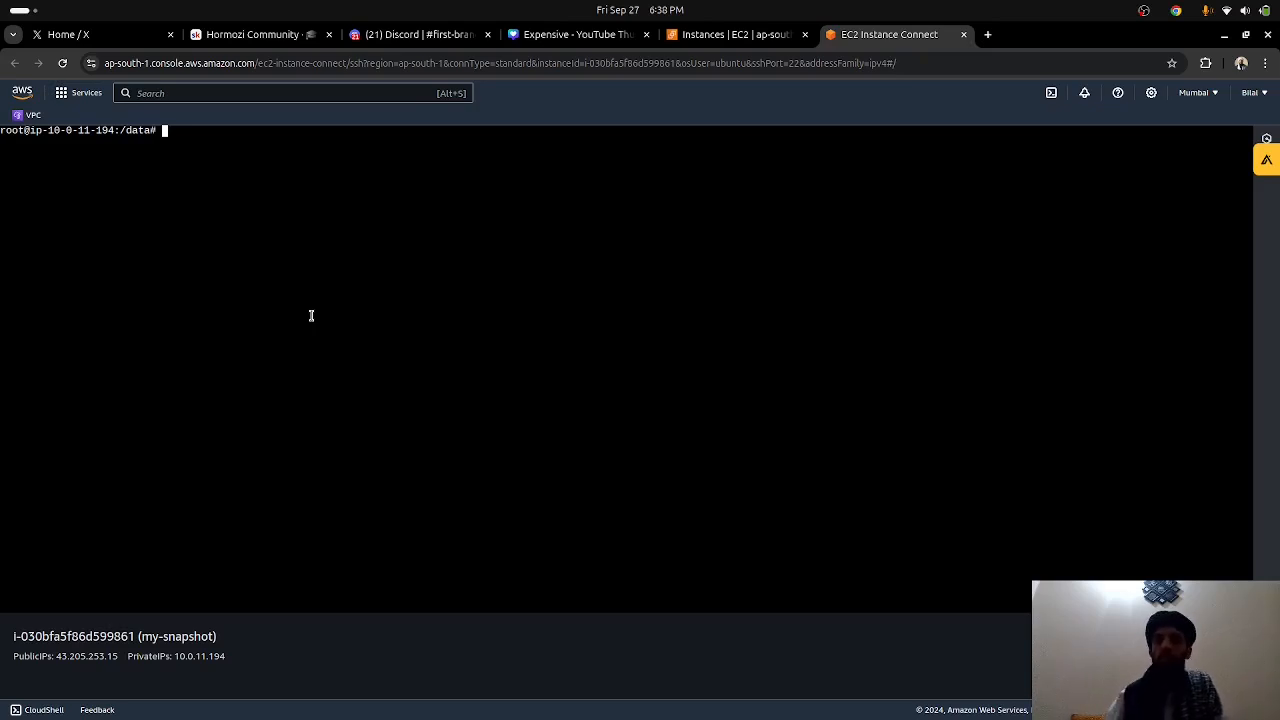
Switch to the EC2 console and open a refreshed list of the EBS volumes.
click(765, 40)
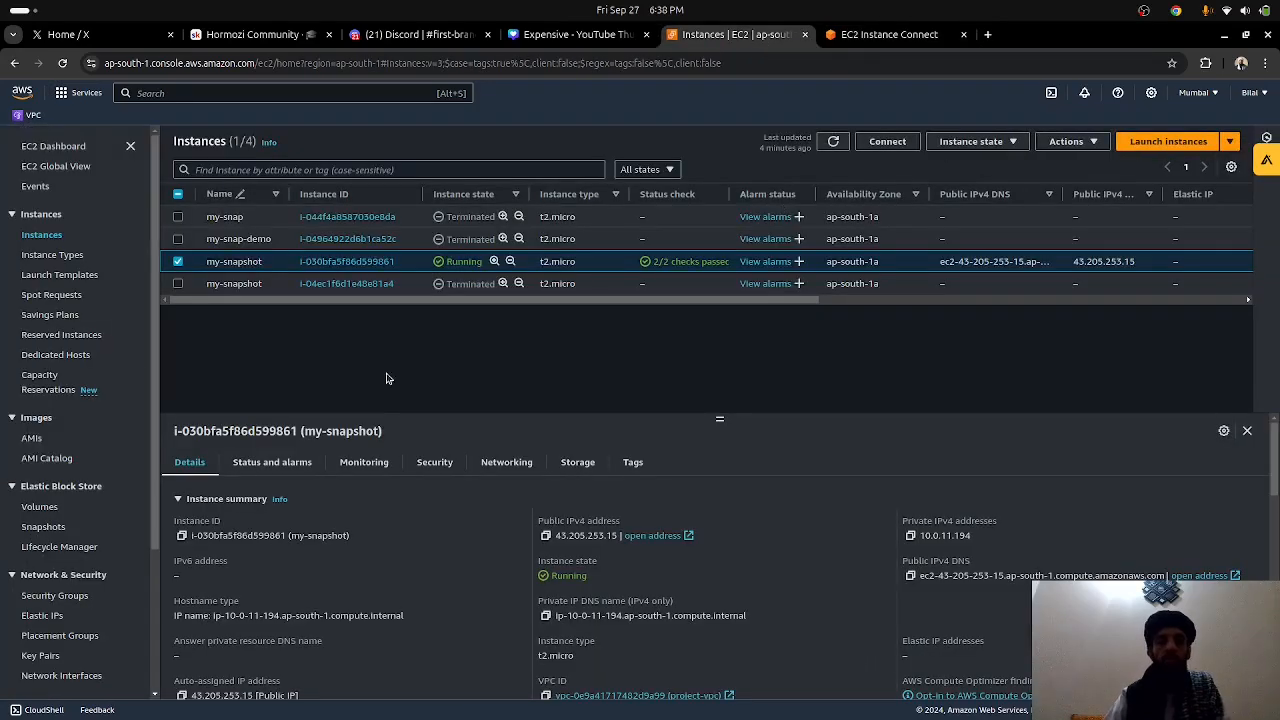
click(50, 508)
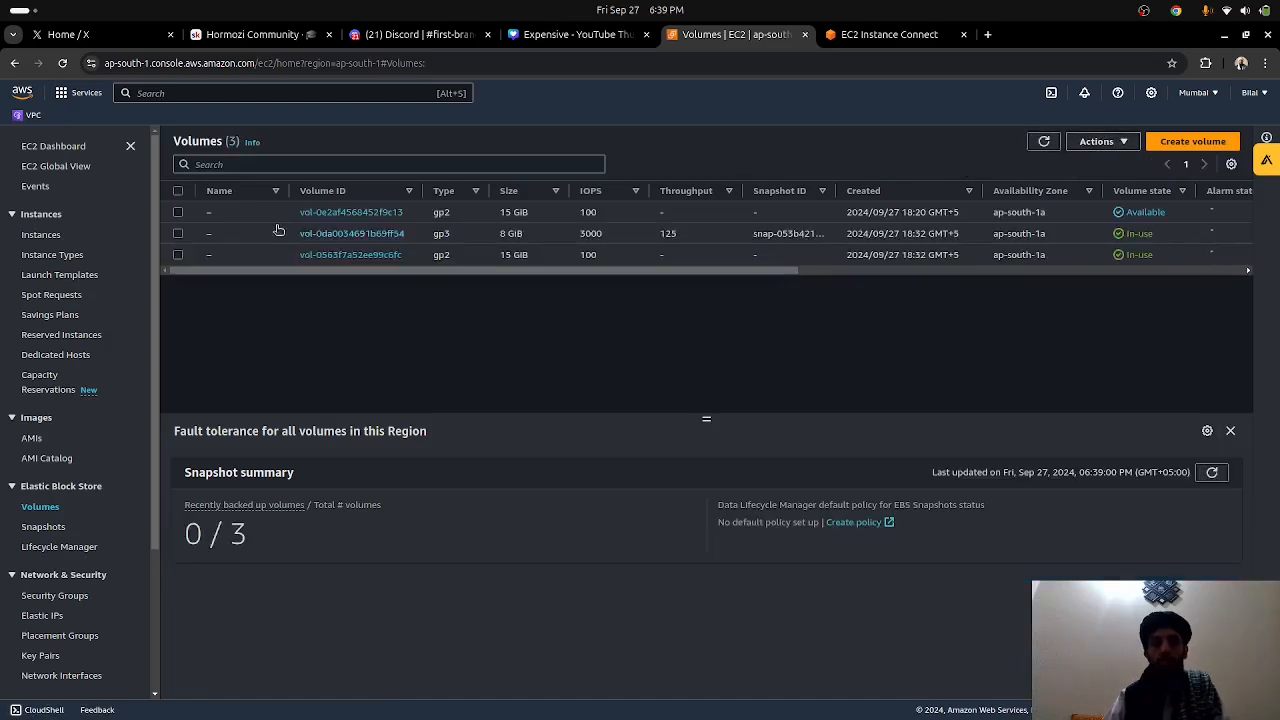
click(1043, 142)
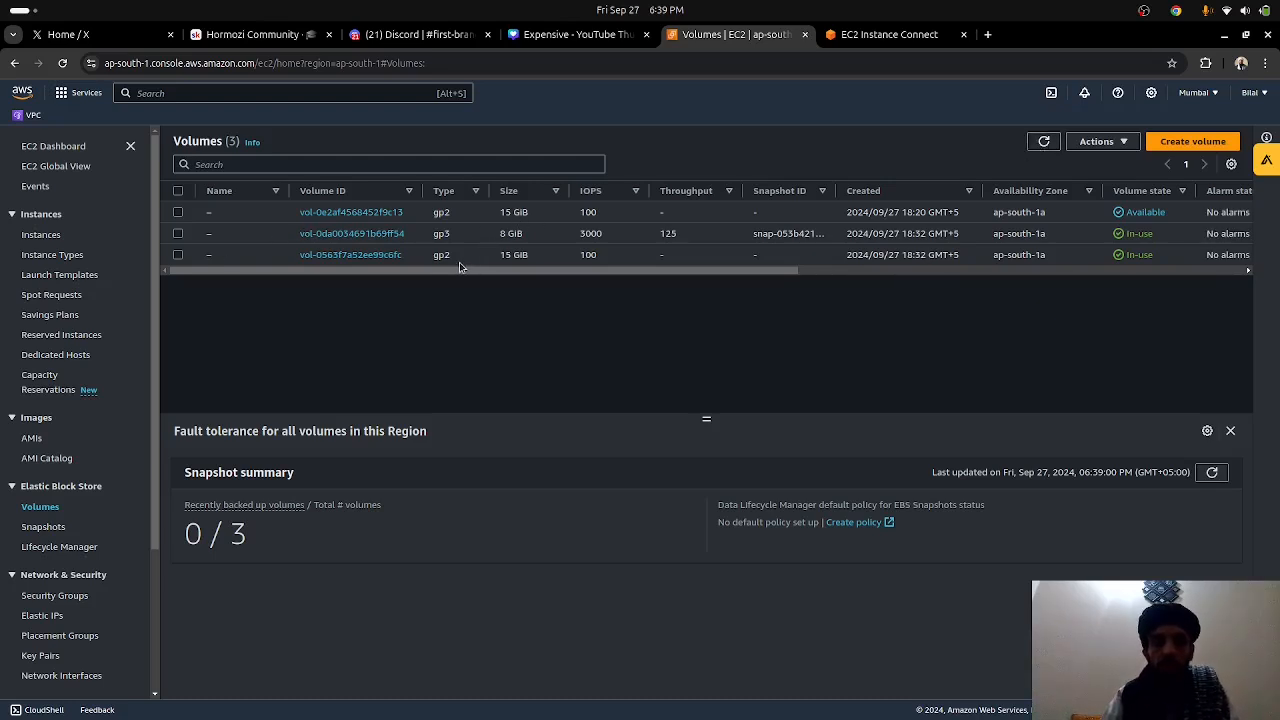
Delete the unattached 15 GiB gp2 volume, confirming with "delete" and dismissing the success notice.
click(177, 213)
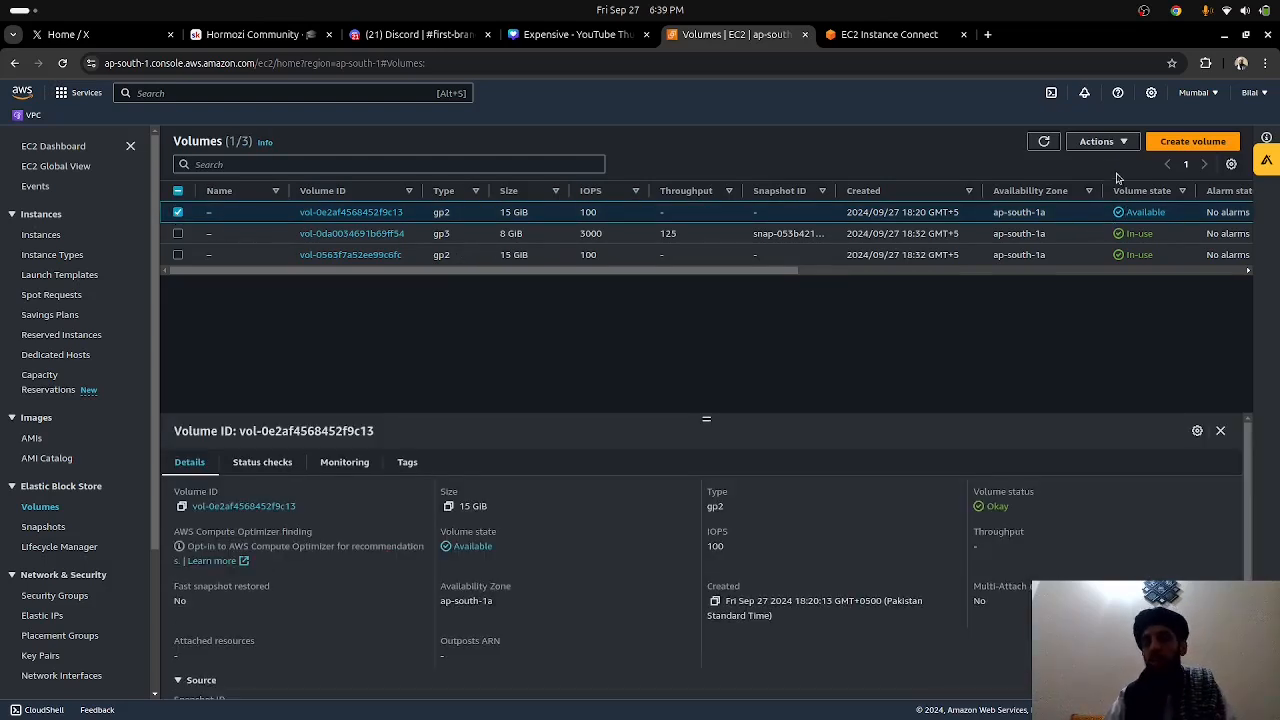
click(1110, 141)
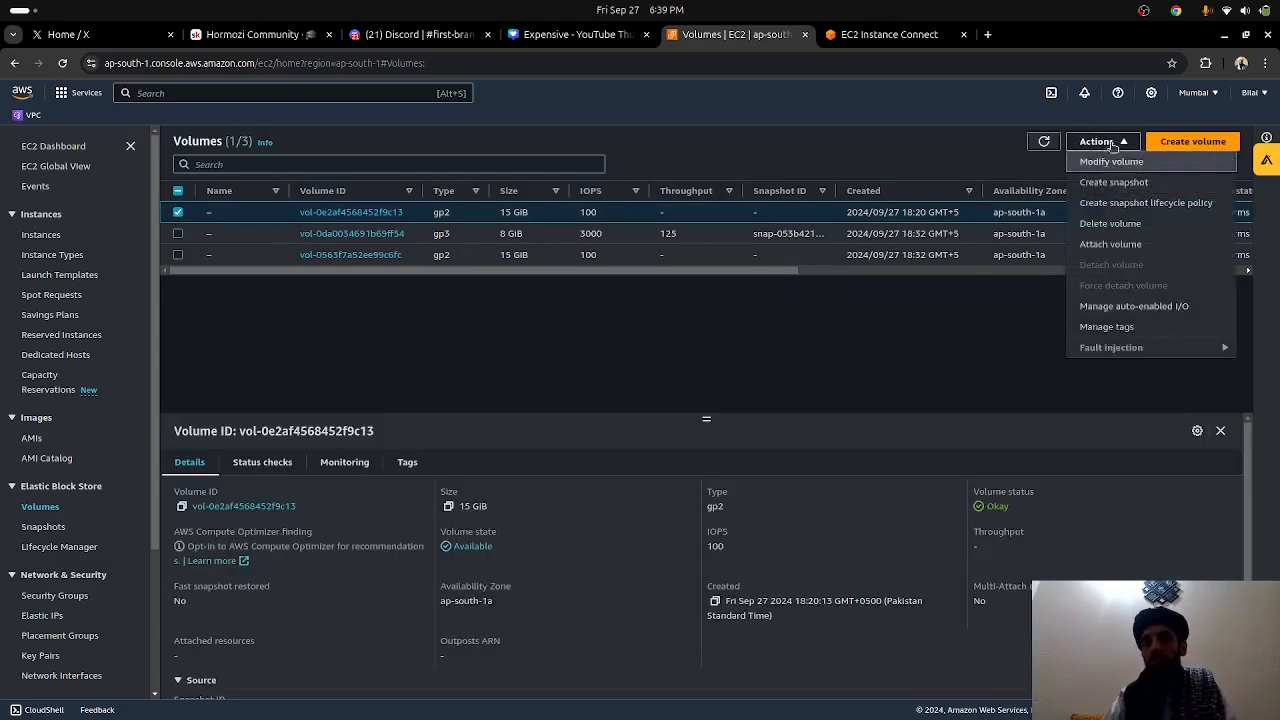
click(1102, 223)
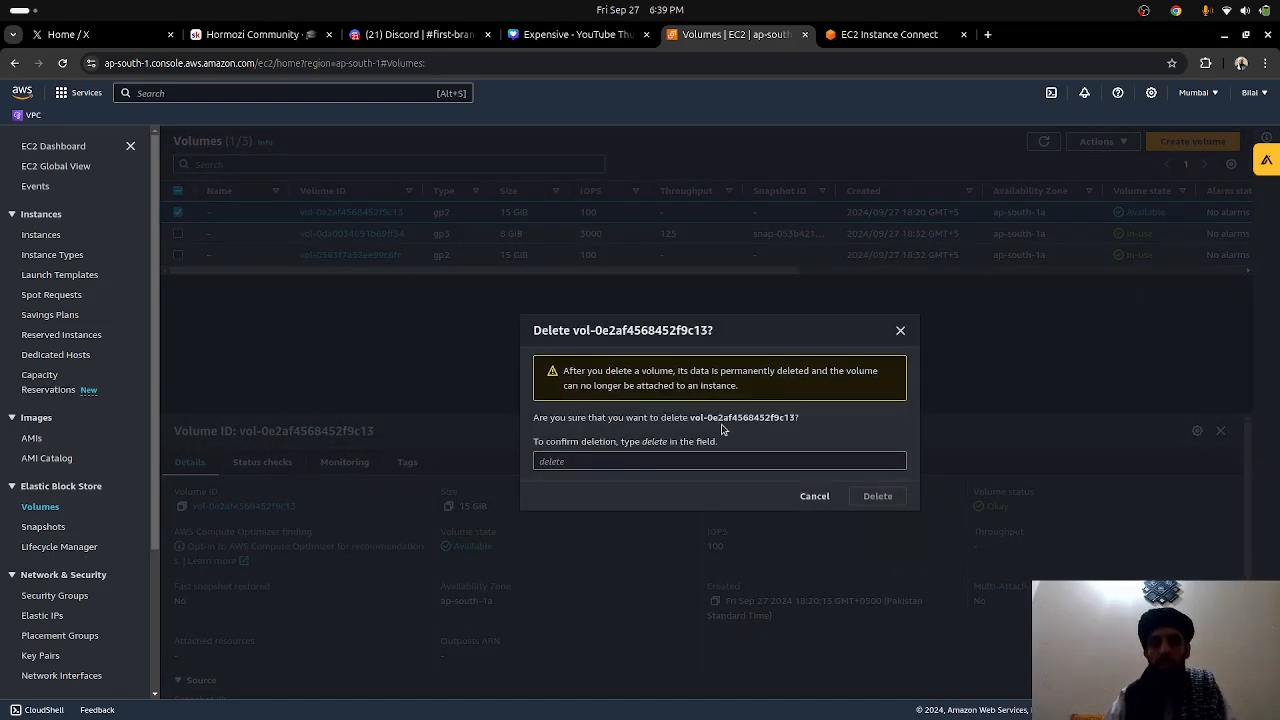
click(728, 461)
text(d)
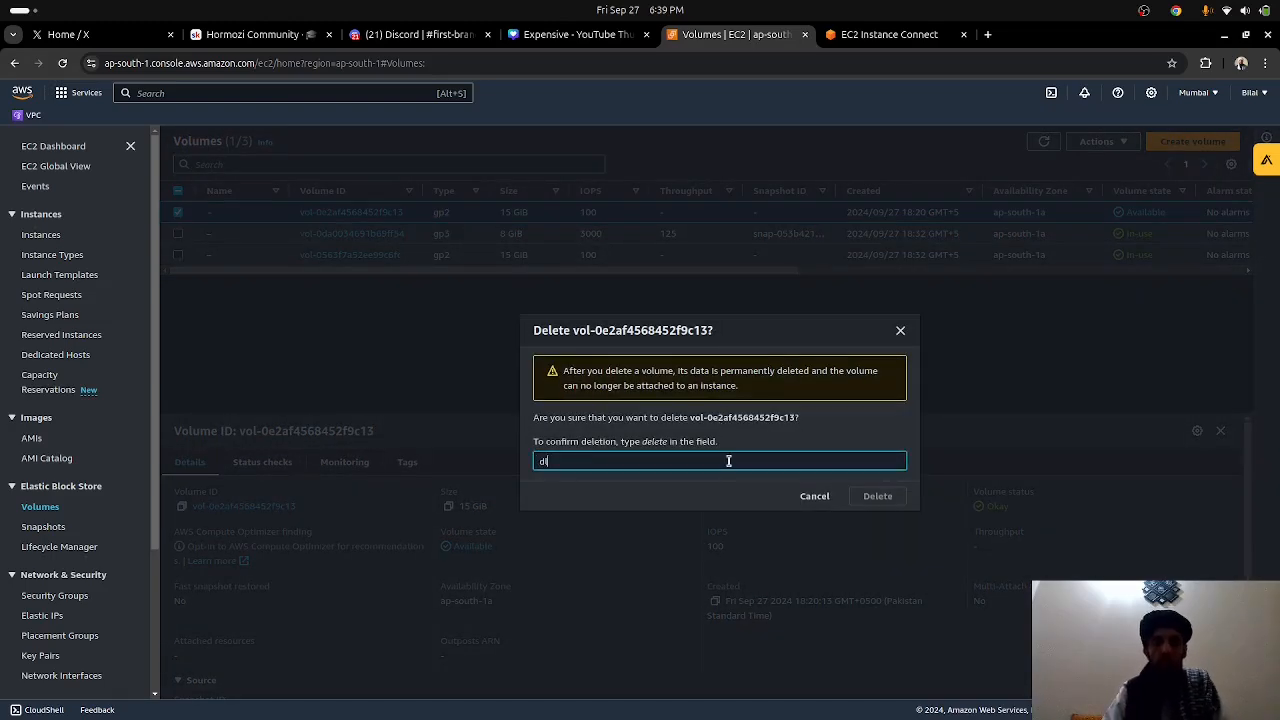
text(elete)
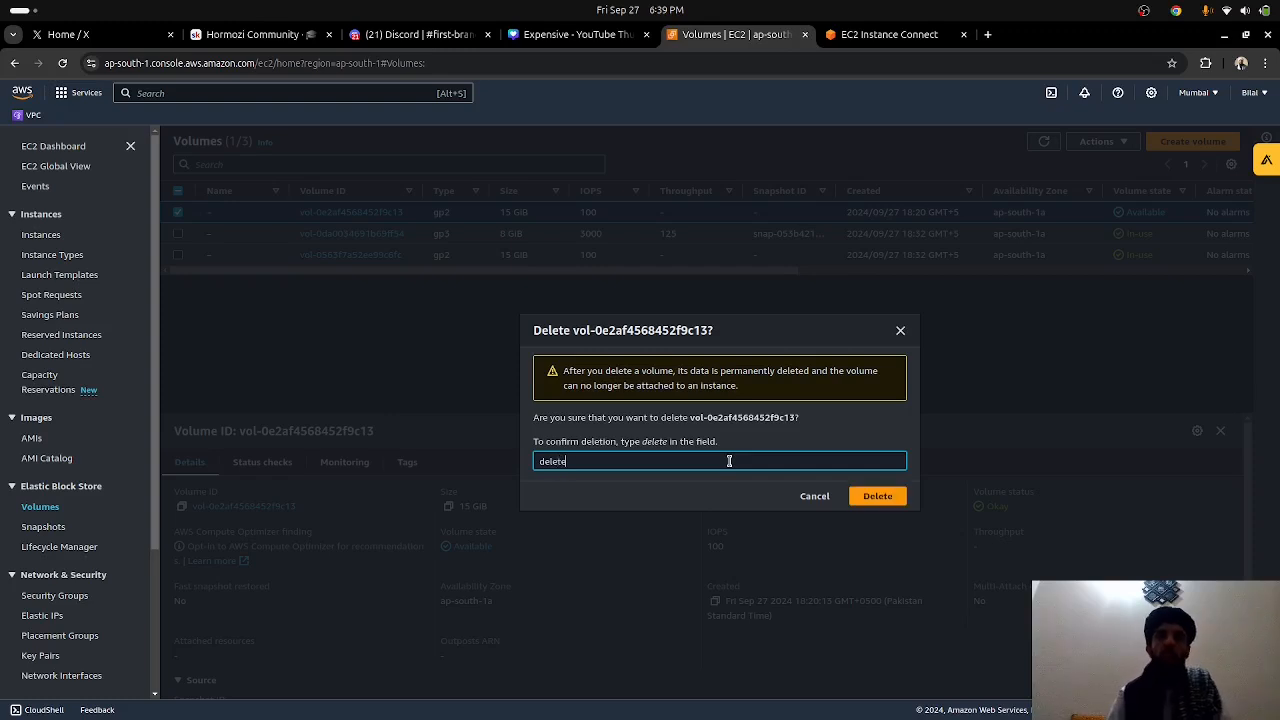
click(858, 500)
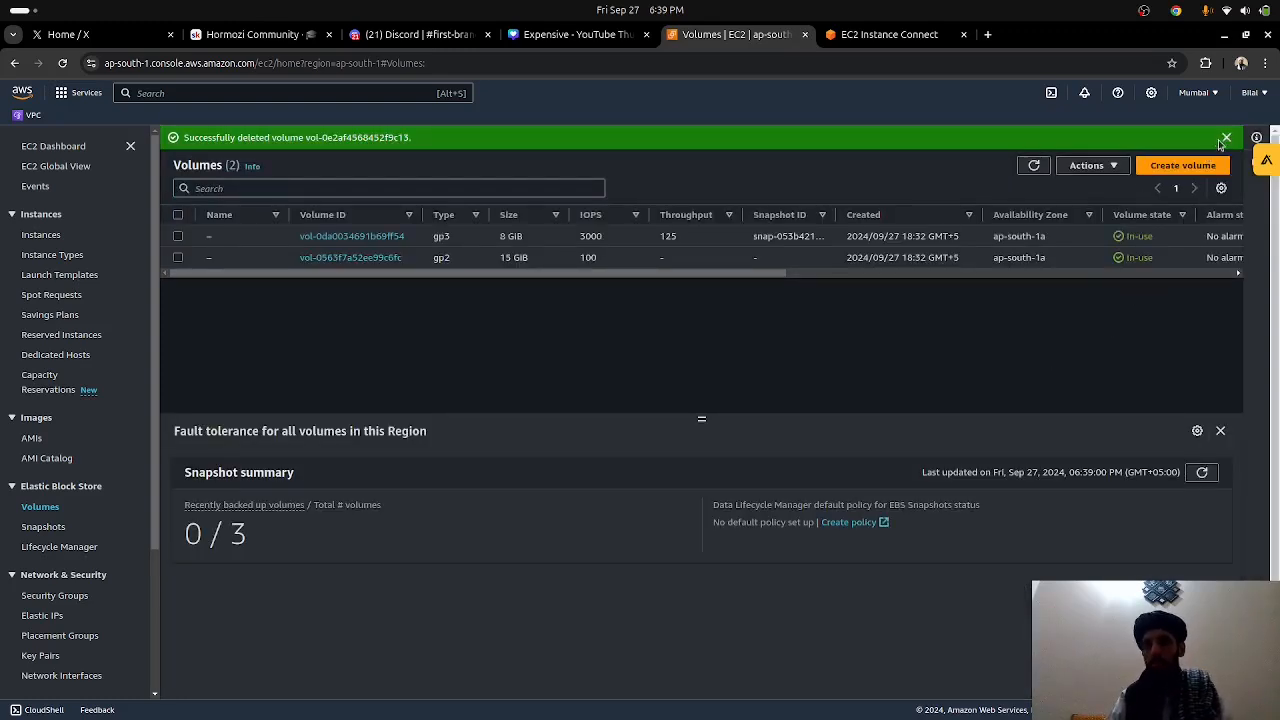
click(1224, 139)
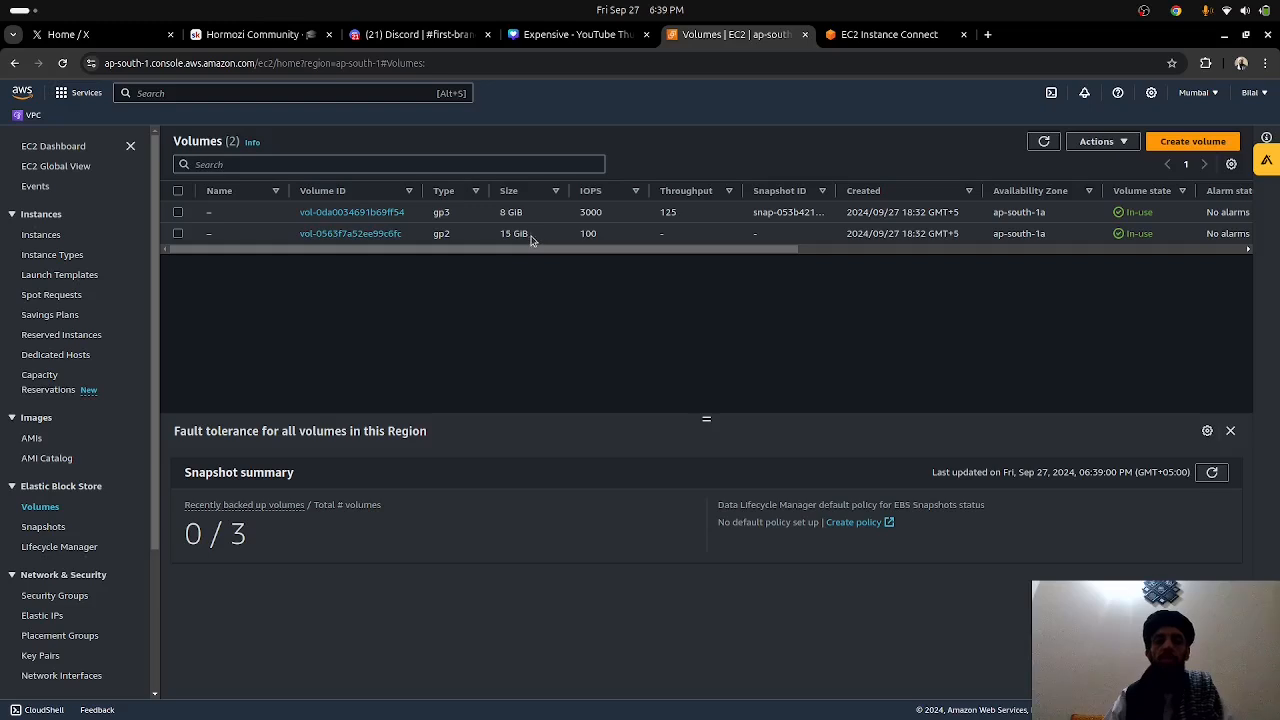
Inspect the in-use 15 GiB gp2 volume and the snapshots list, returning to the volumes list.
click(500, 237)
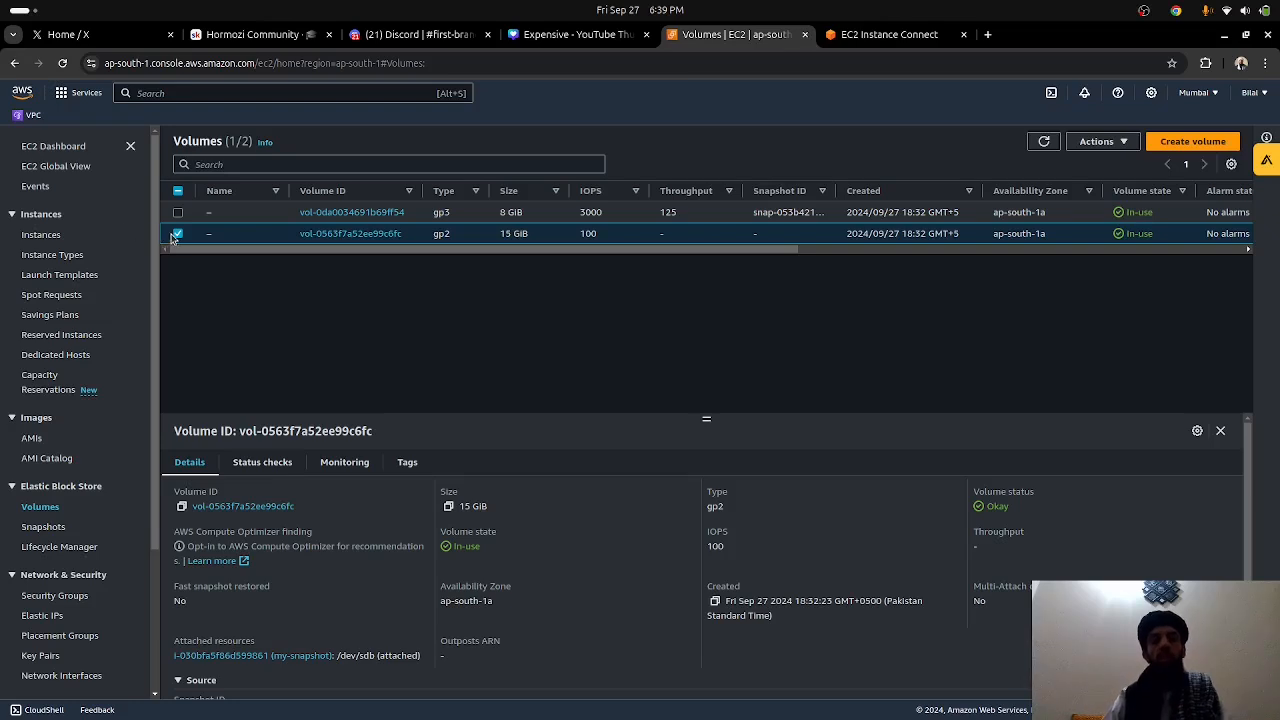
click(43, 526)
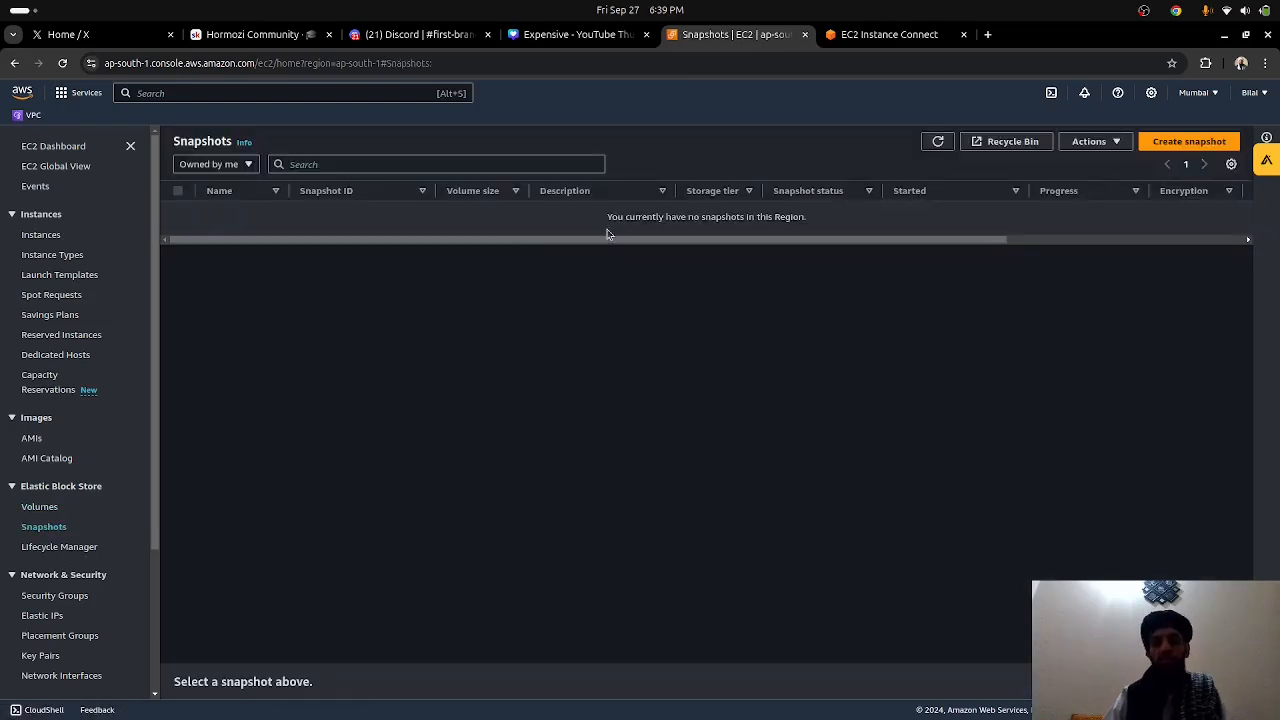
click(28, 508)
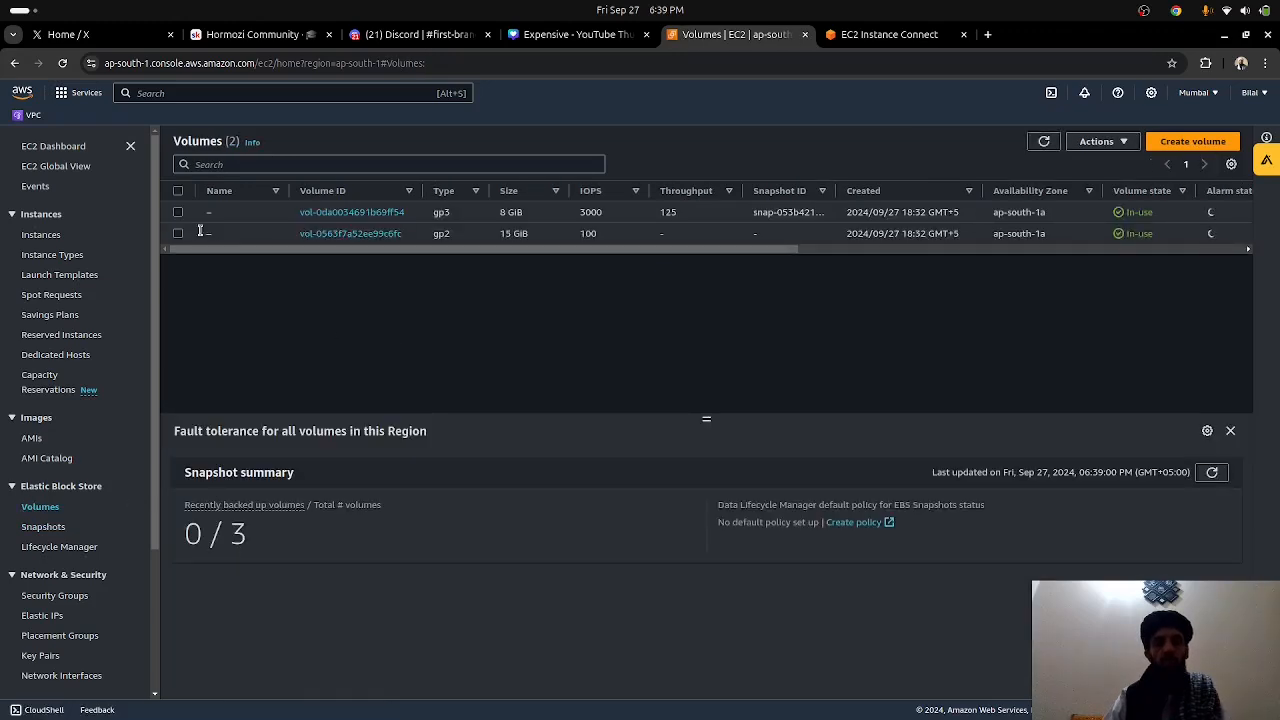
Create a snapshot of the in-use 15 GiB gp2 volume without a description or tags, and dismiss the notice.
click(177, 235)
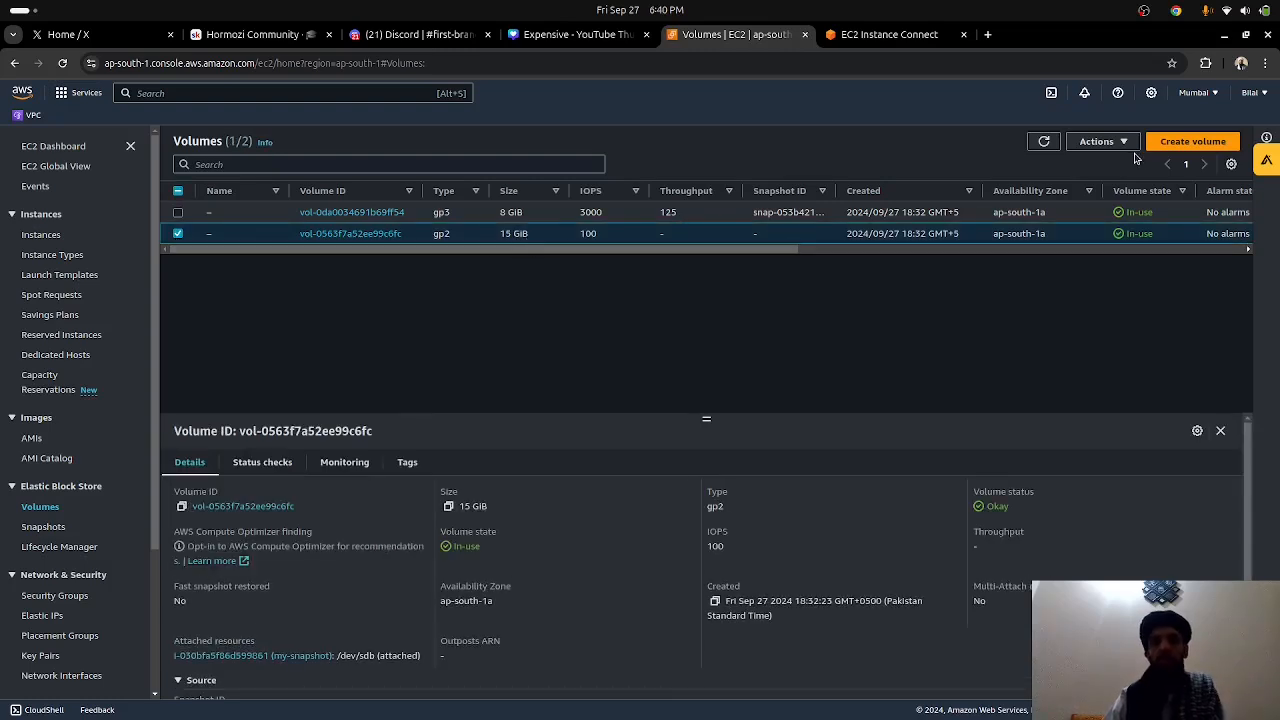
click(1104, 142)
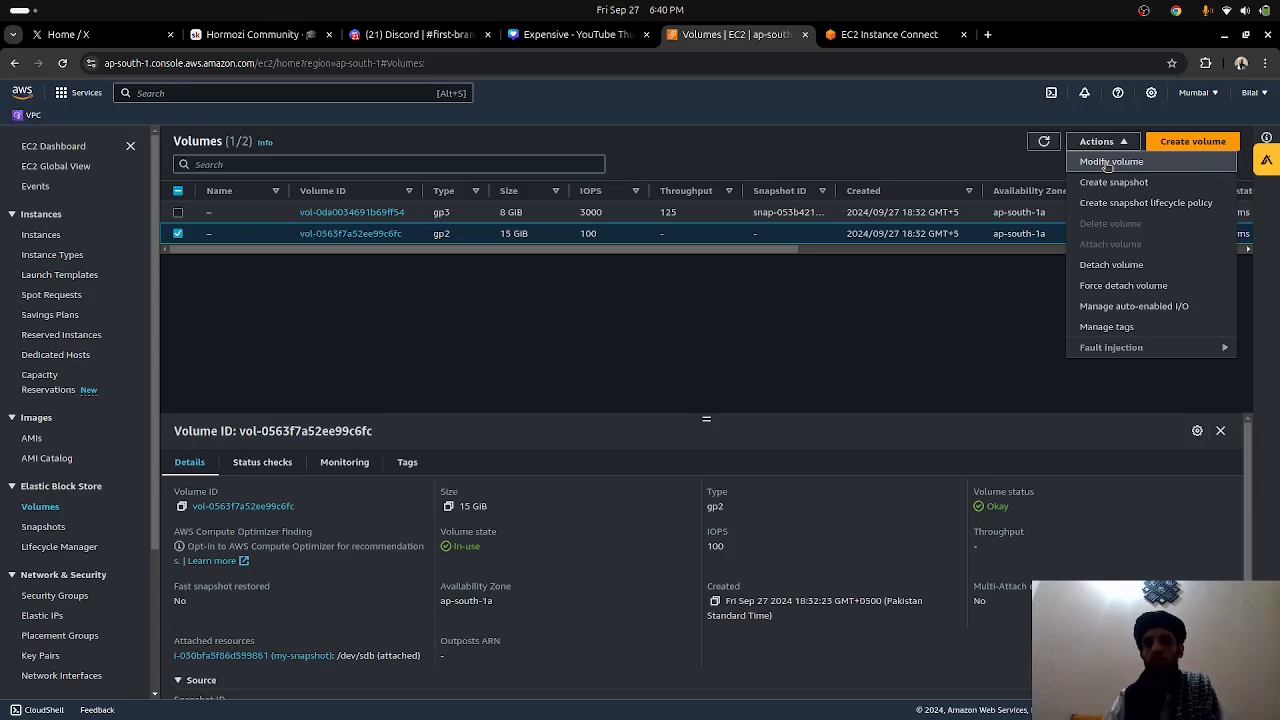
click(1113, 182)
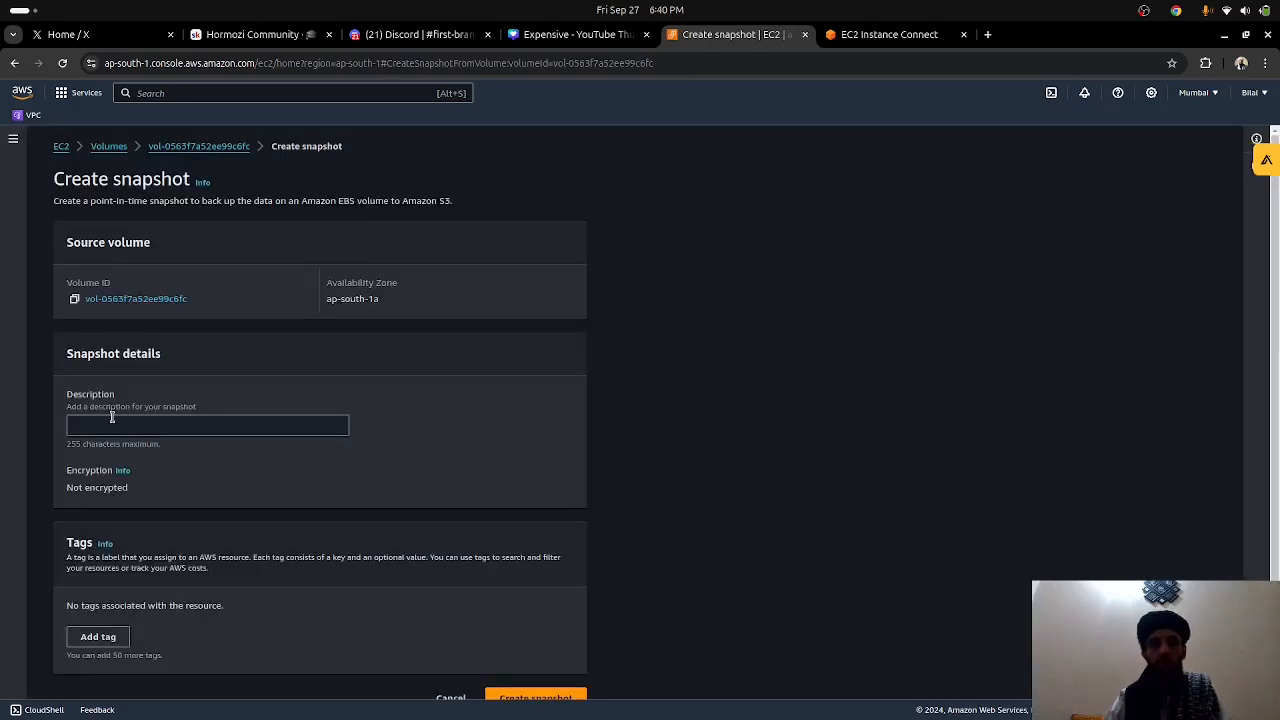
scroll(320, 491, down, 1)
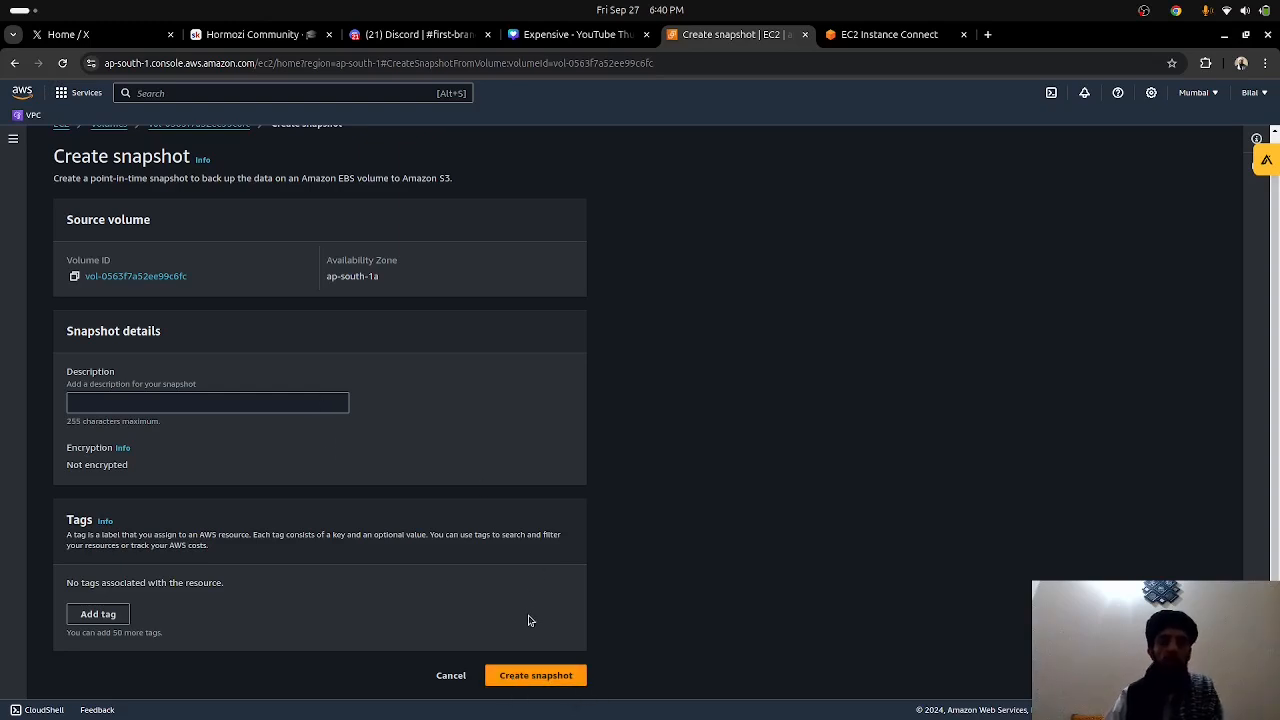
click(517, 674)
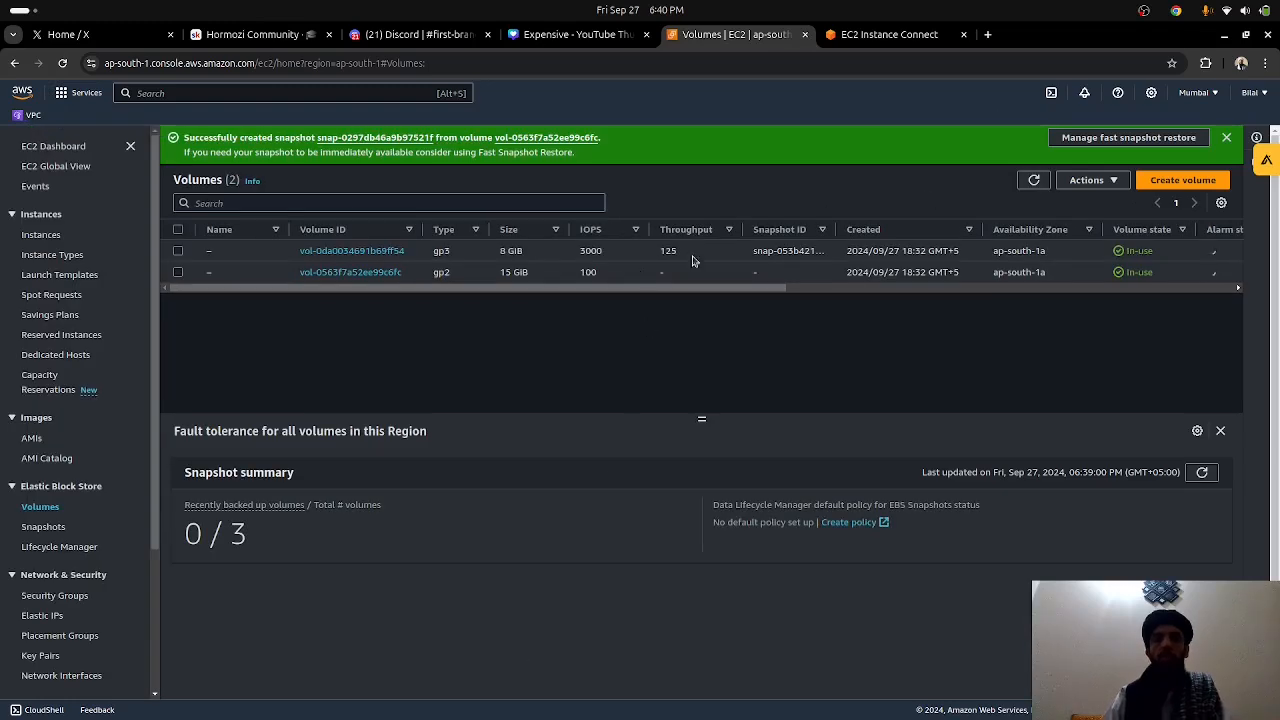
click(1226, 137)
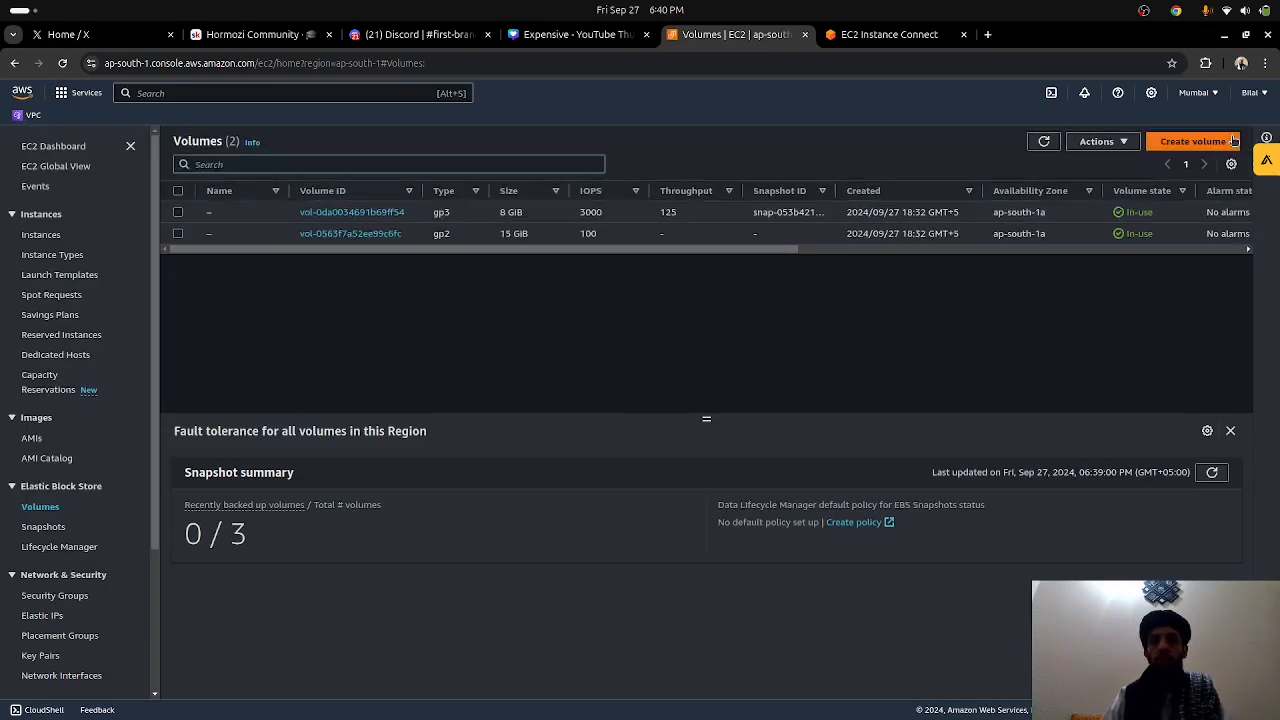
Check the new snapshot's status and progress in a refreshed snapshots list, with a brief look at the volumes.
click(45, 527)
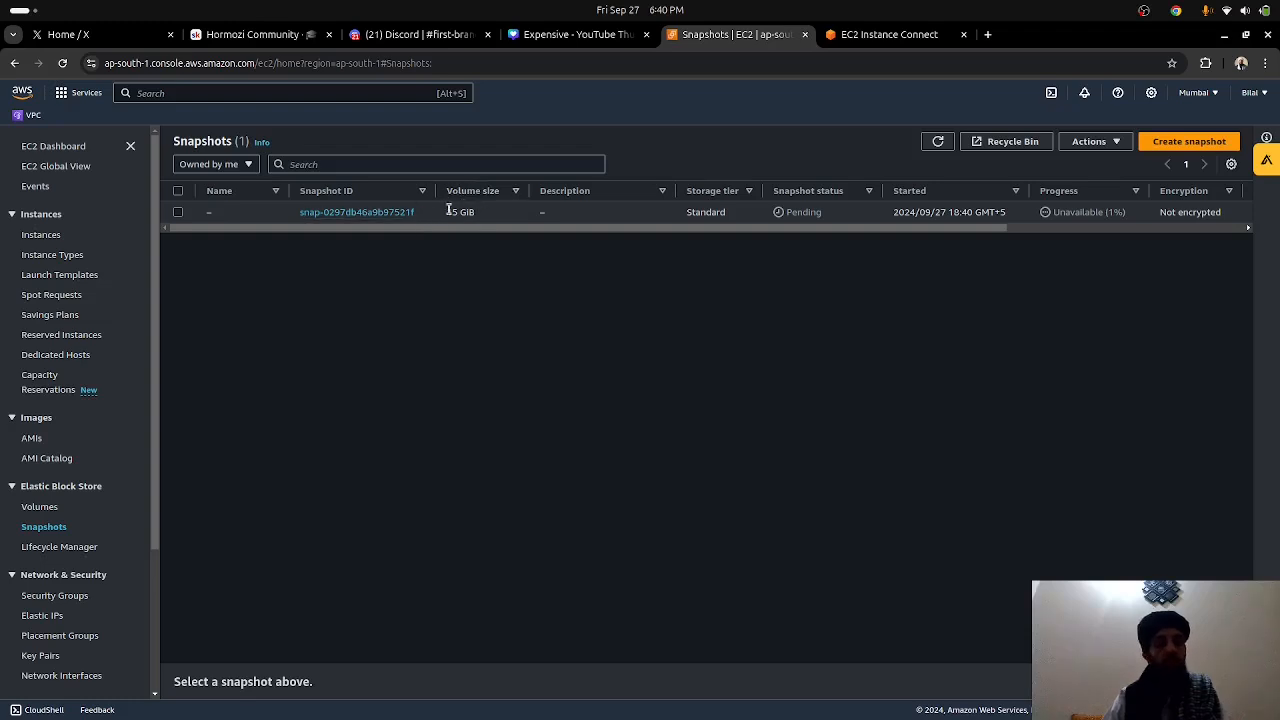
click(936, 143)
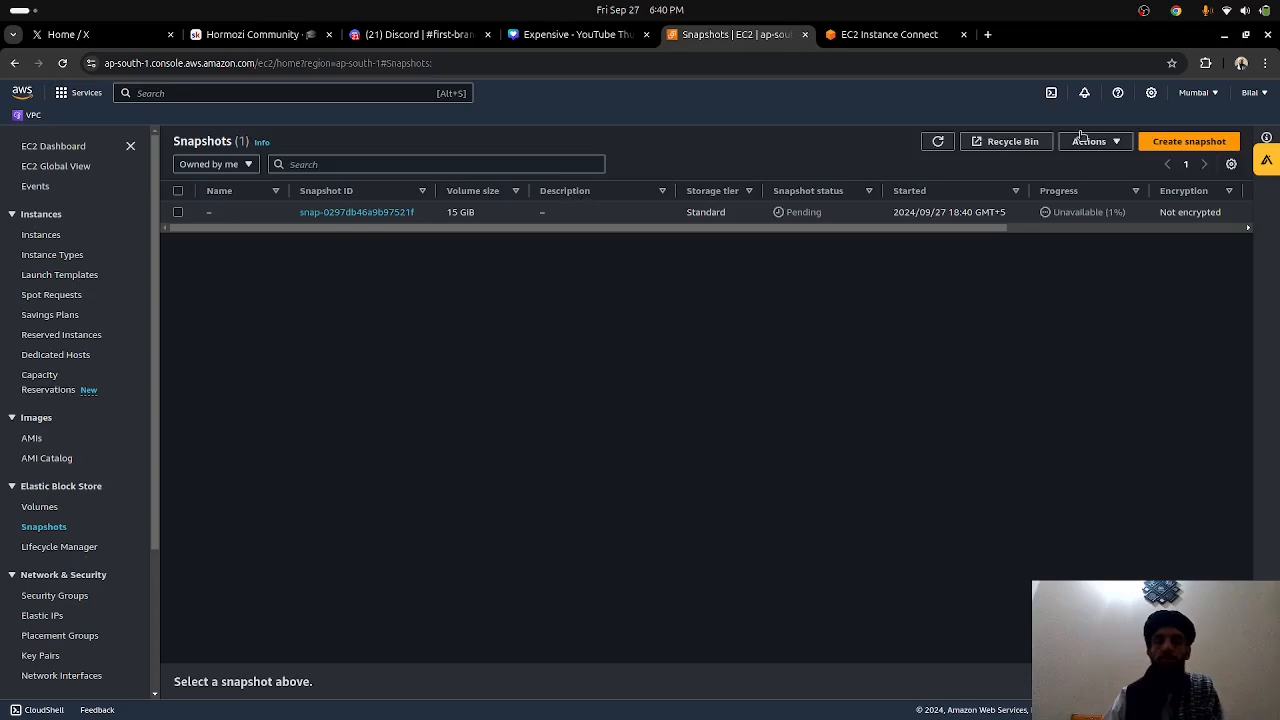
click(938, 142)
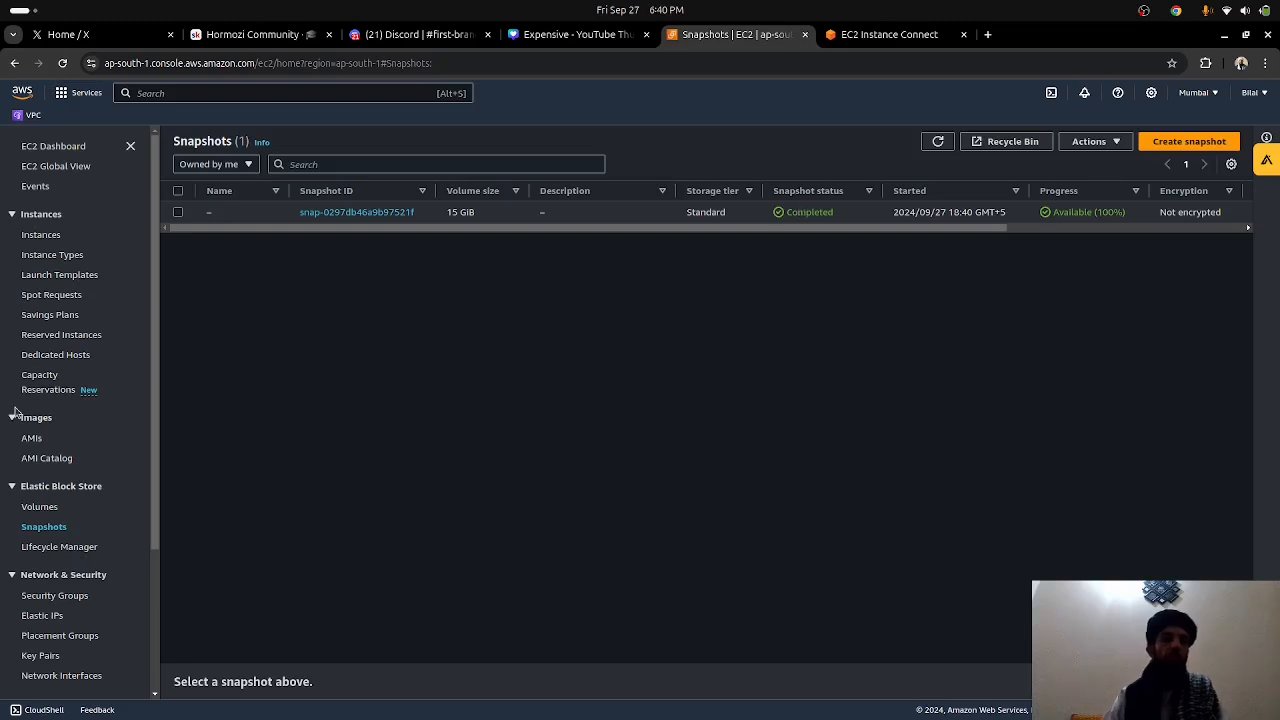
click(46, 509)
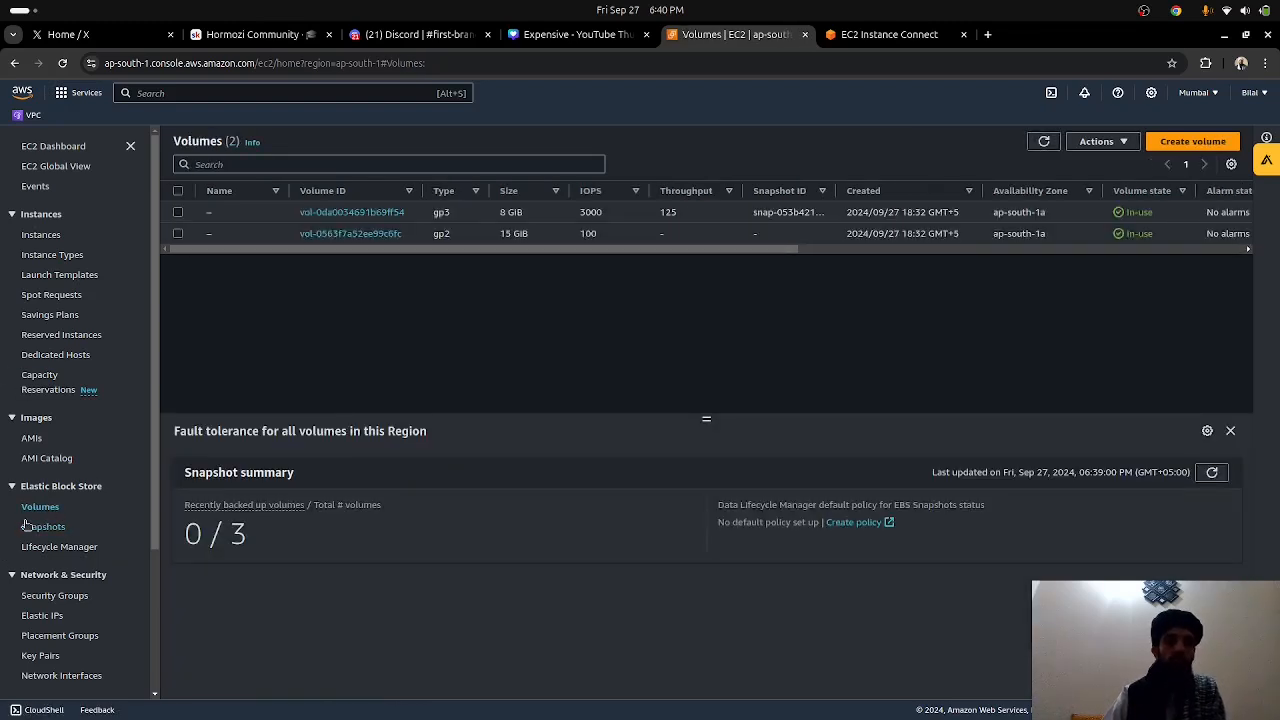
click(27, 526)
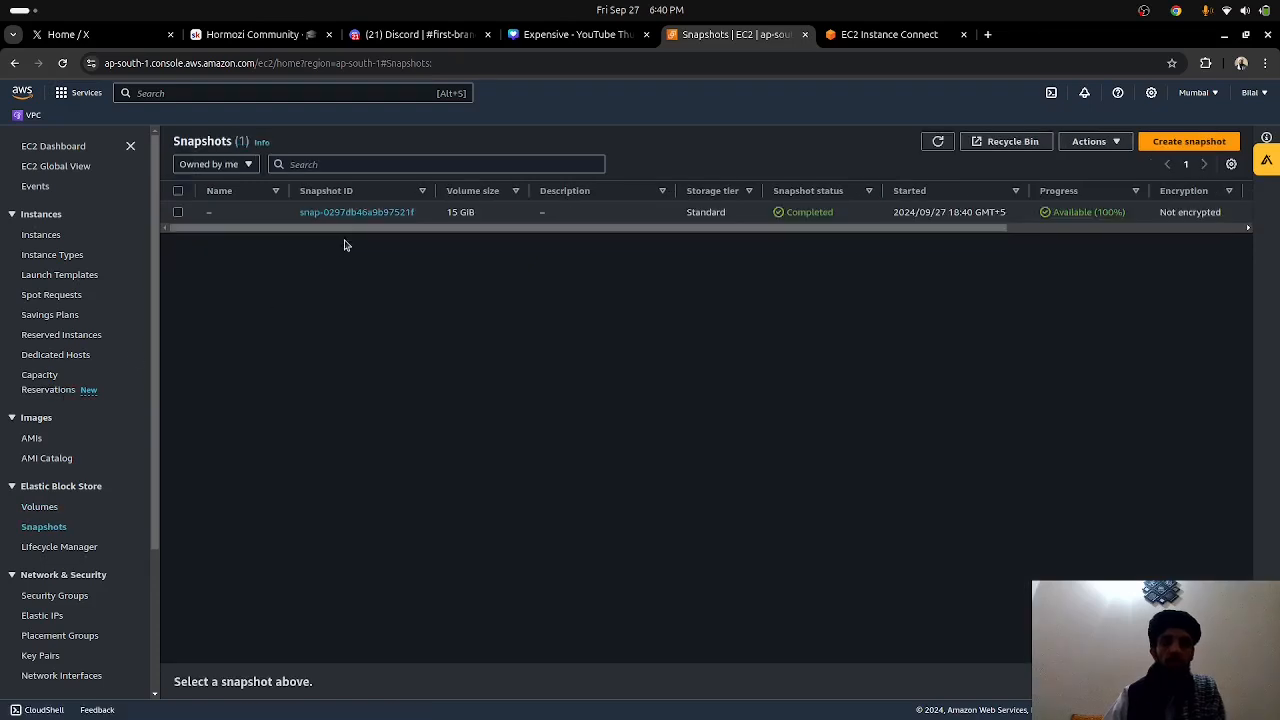
Review the 15 GiB snapshot's details and available actions, and view the volumes list.
click(177, 213)
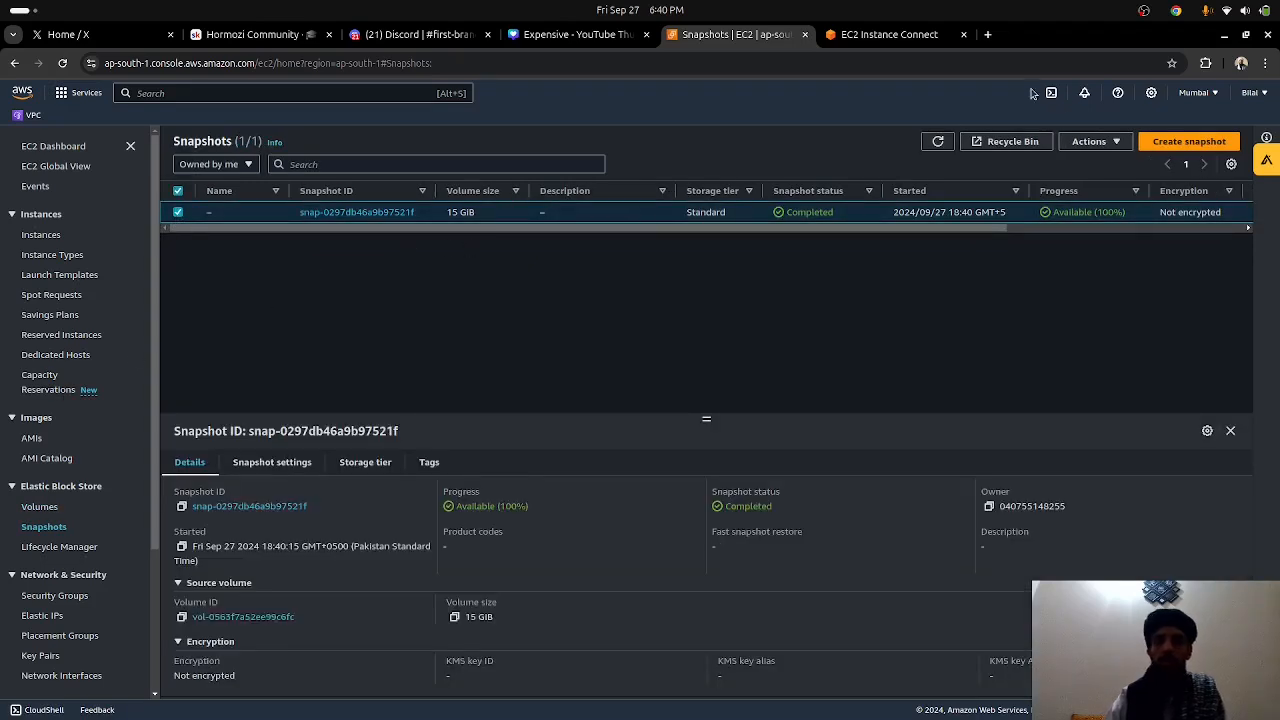
click(1111, 142)
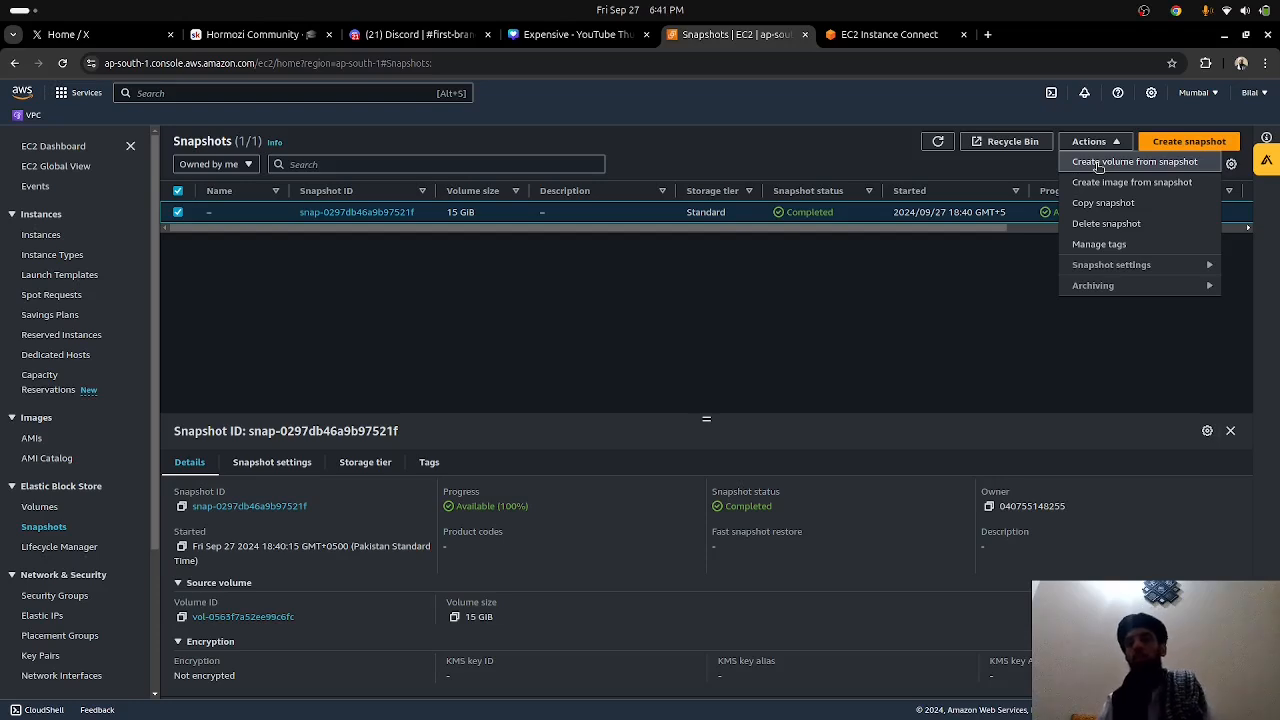
click(896, 160)
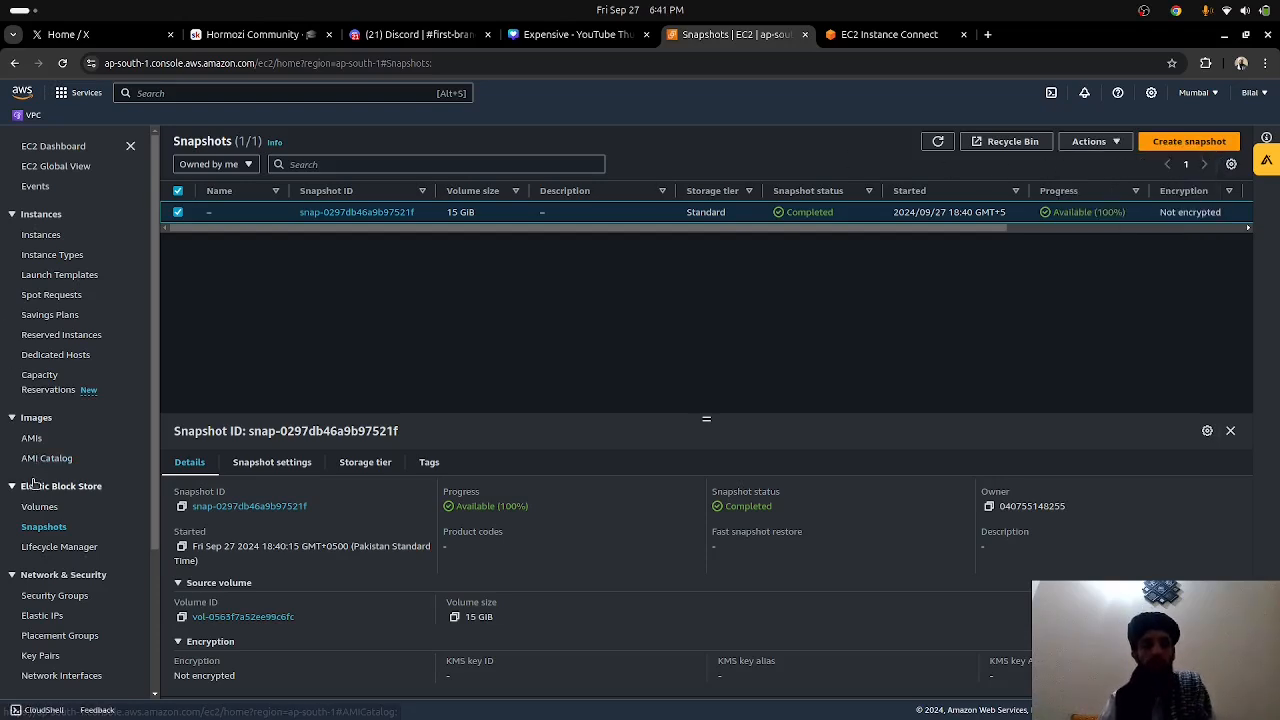
click(56, 510)
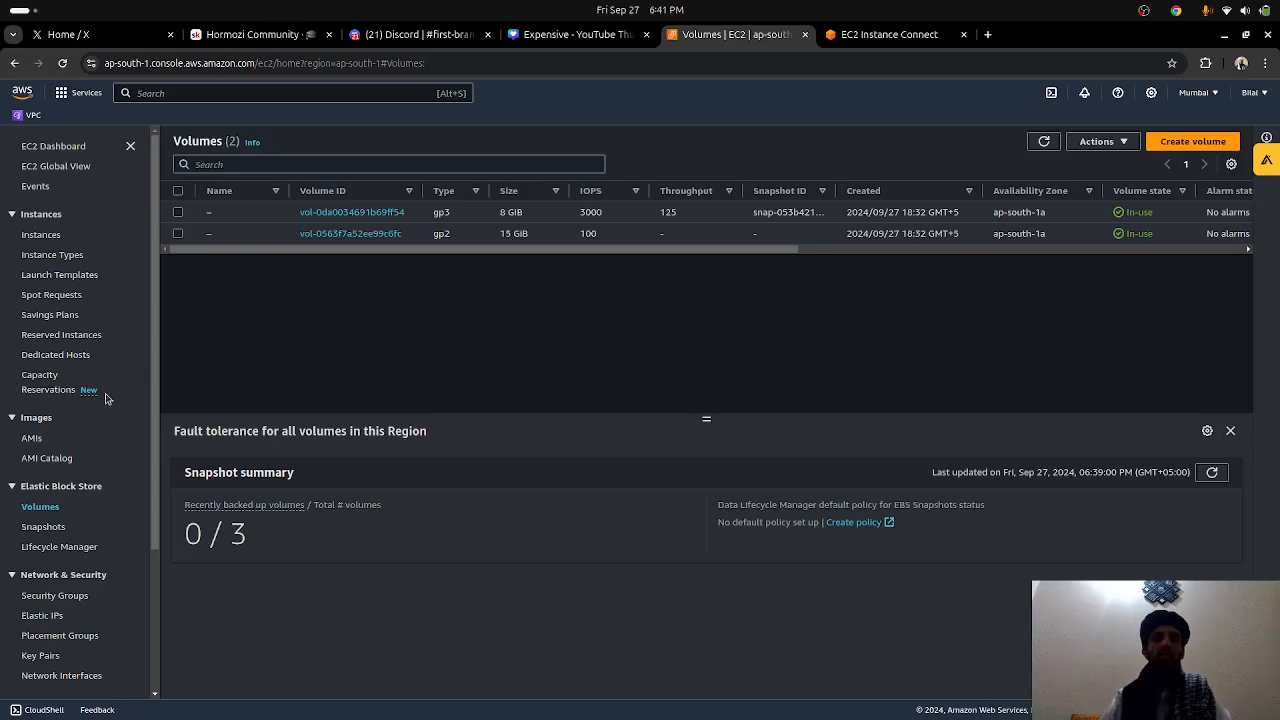
Start creating a volume from the 15 GiB snapshot and set its volume type to General Purpose SSD (gp2).
click(43, 526)
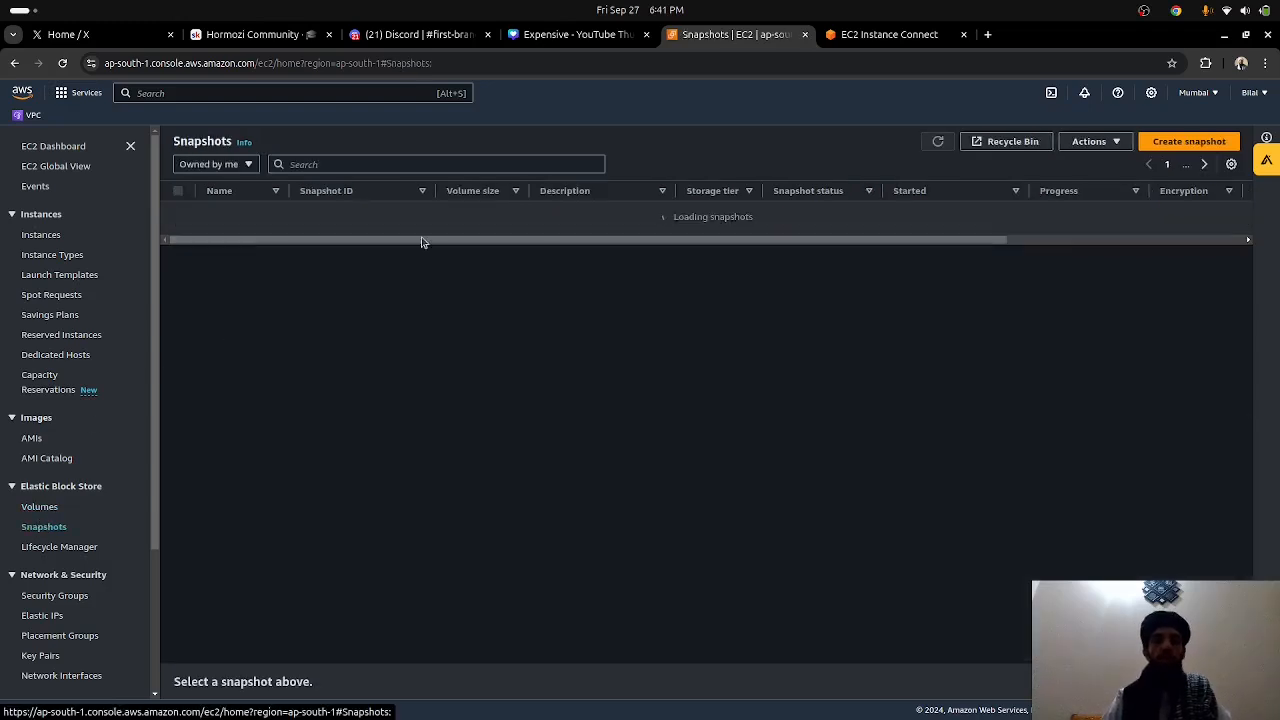
click(178, 213)
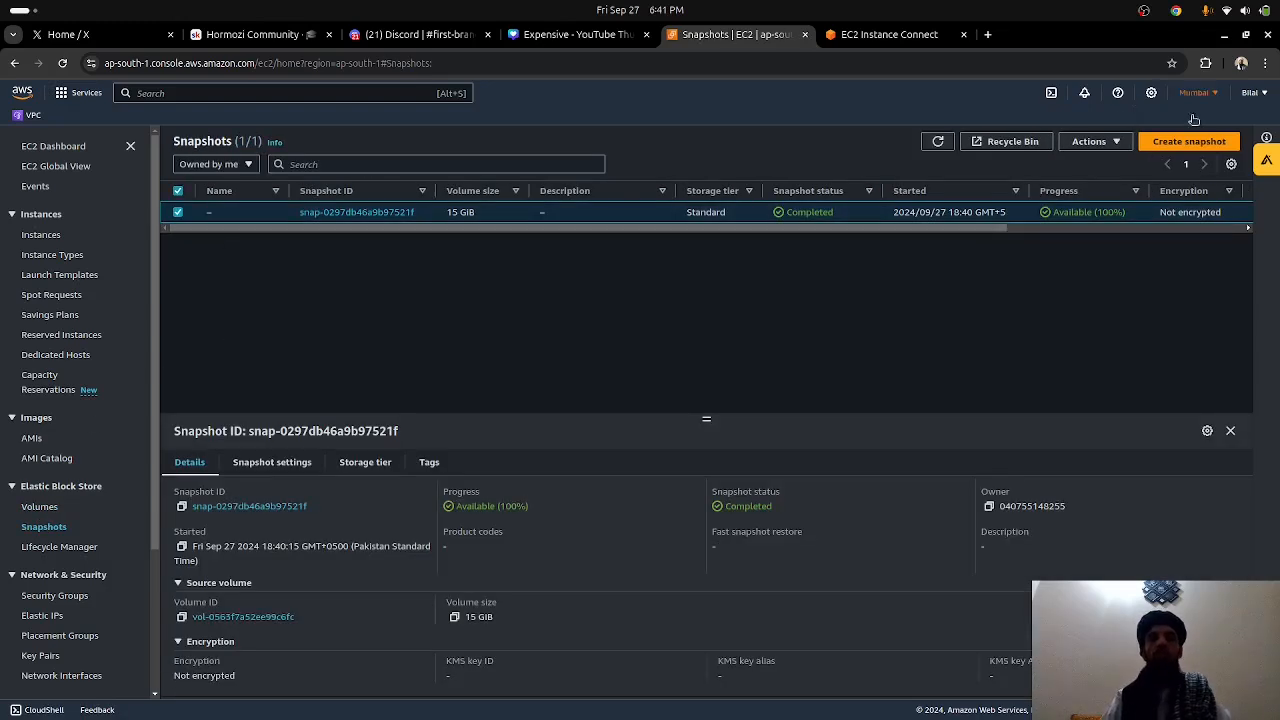
click(1117, 146)
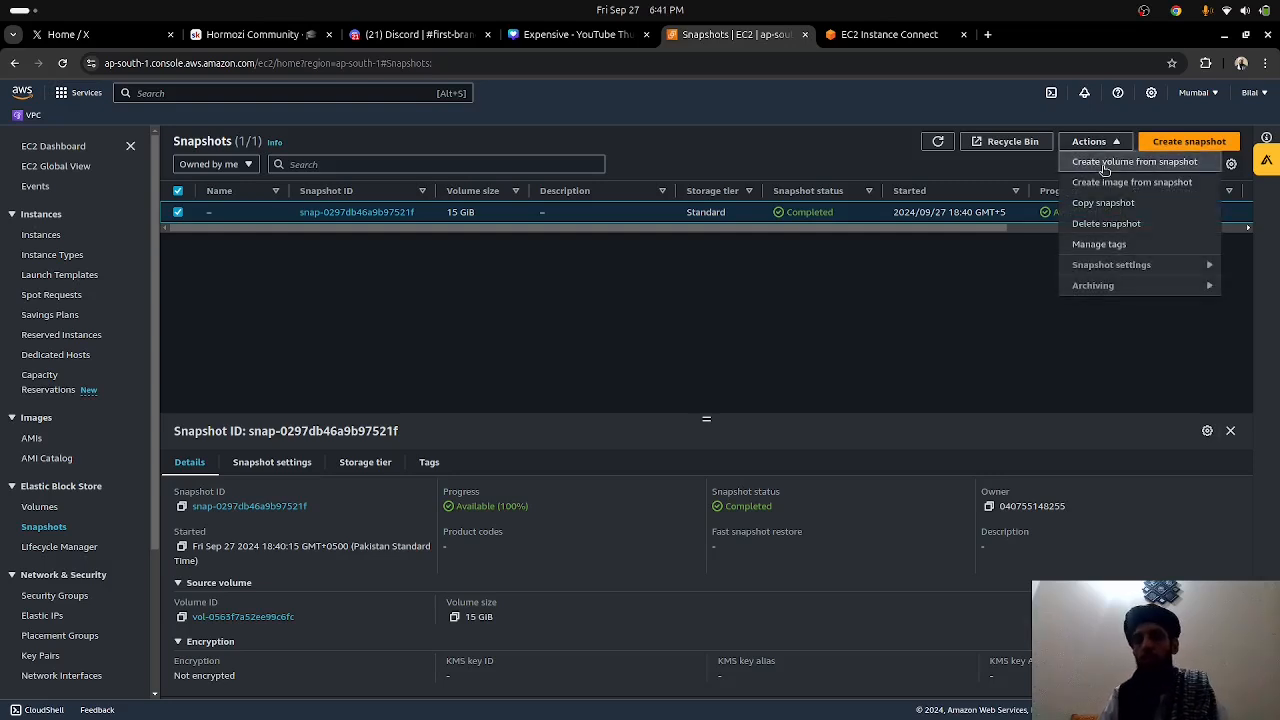
click(1107, 165)
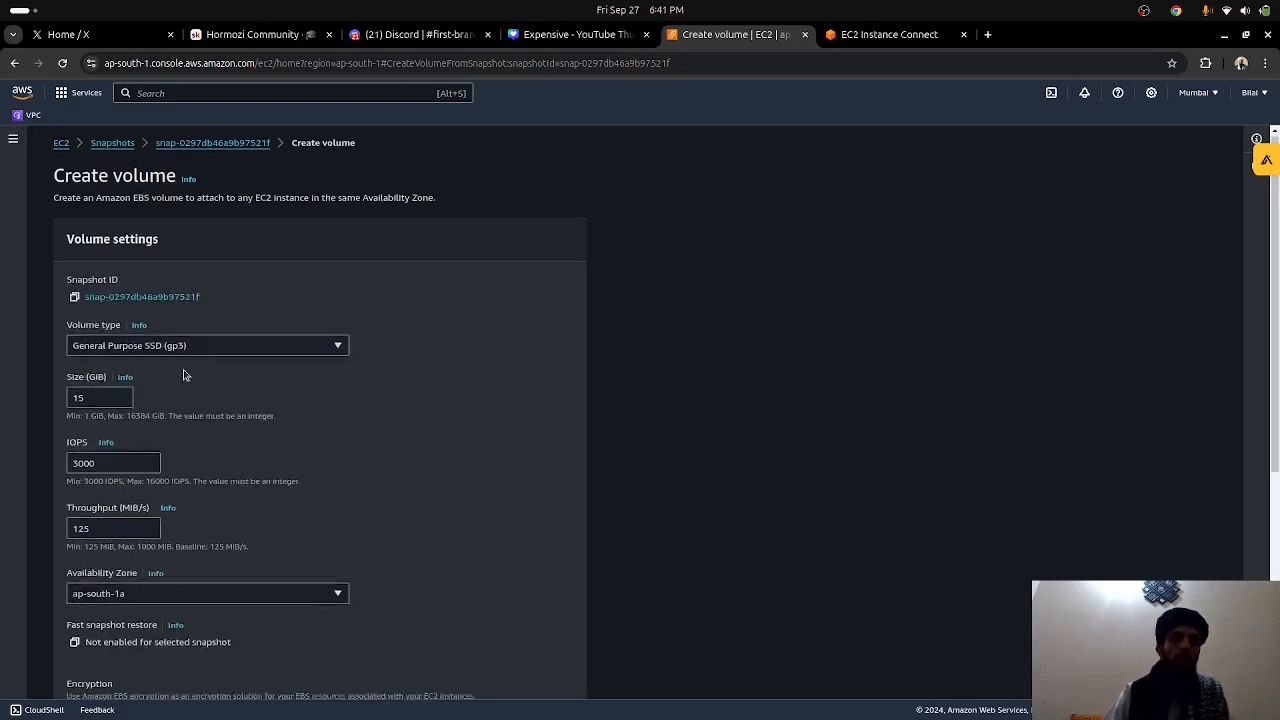
scroll(184, 375, down, 3)
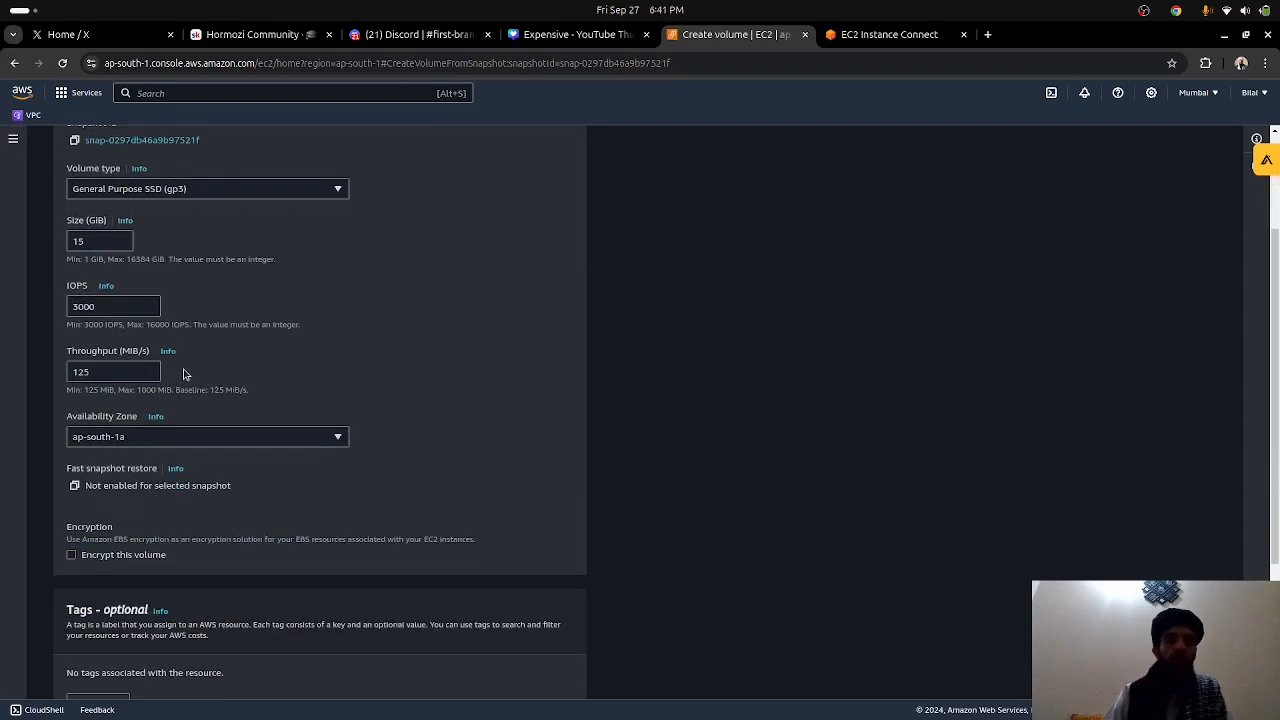
click(188, 193)
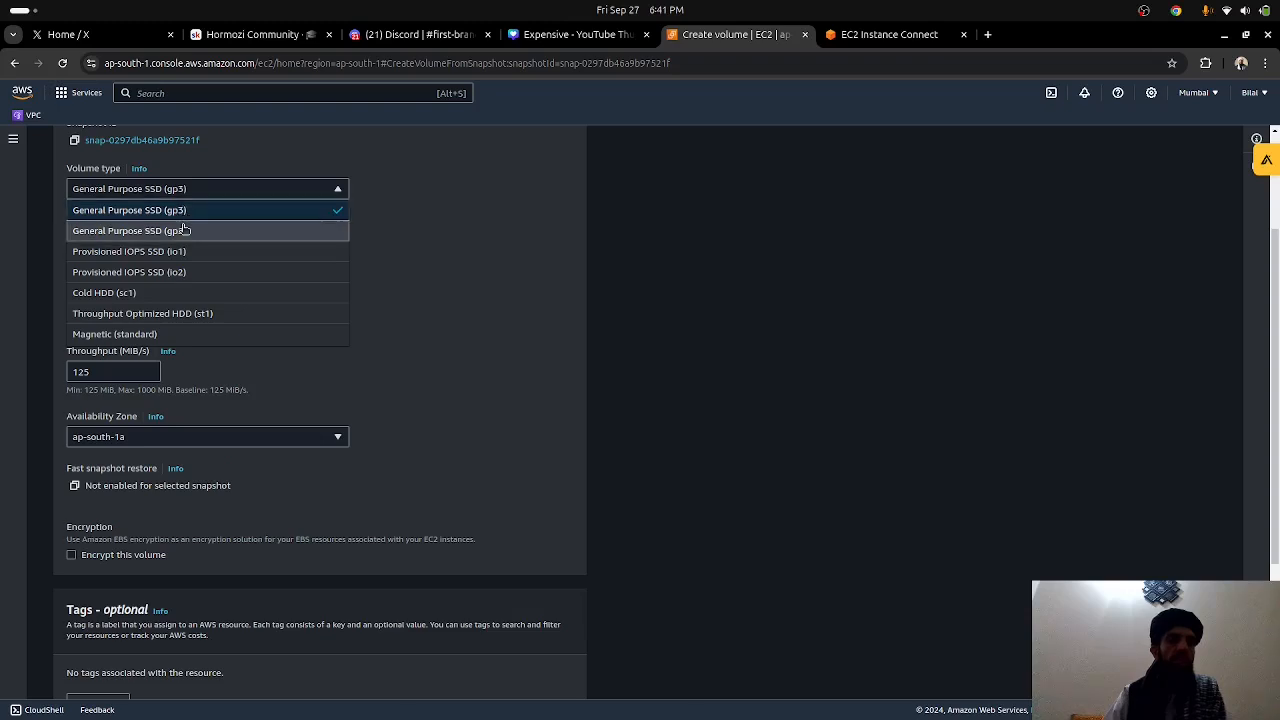
click(184, 229)
Set the size of the volume being created from the snapshot to 16 GiB.
click(96, 243)
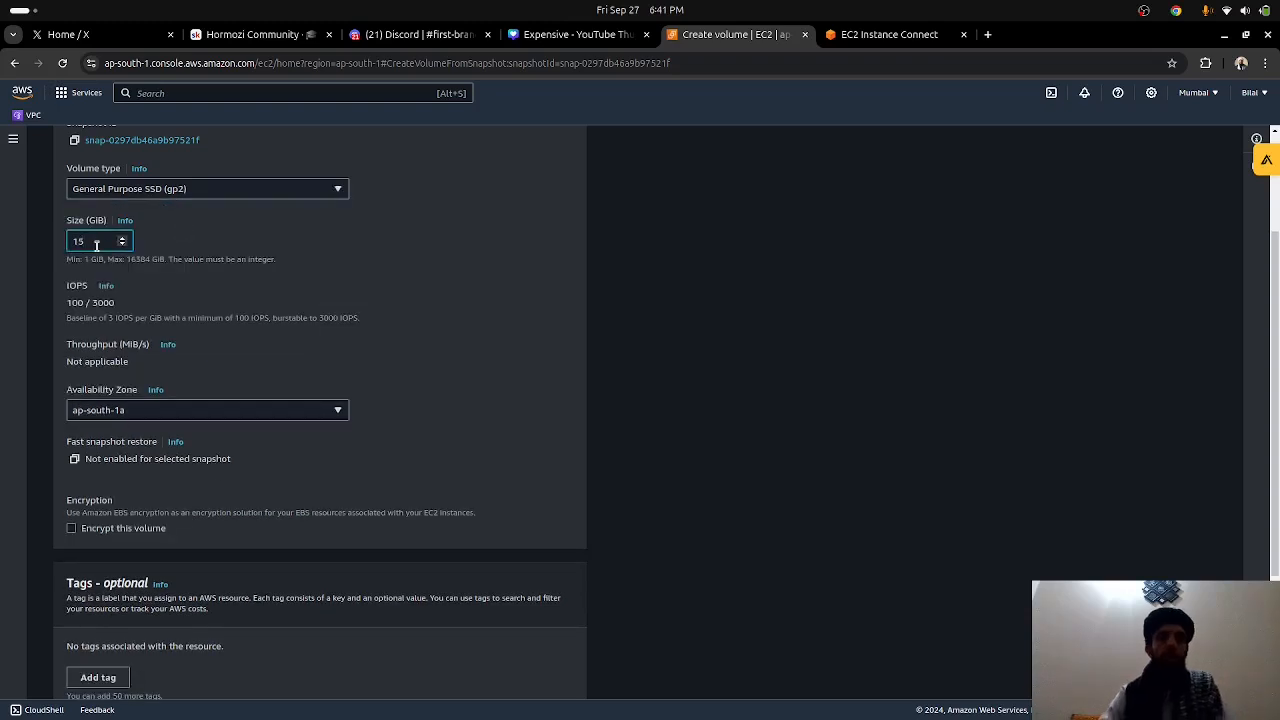
key(BackSpace)
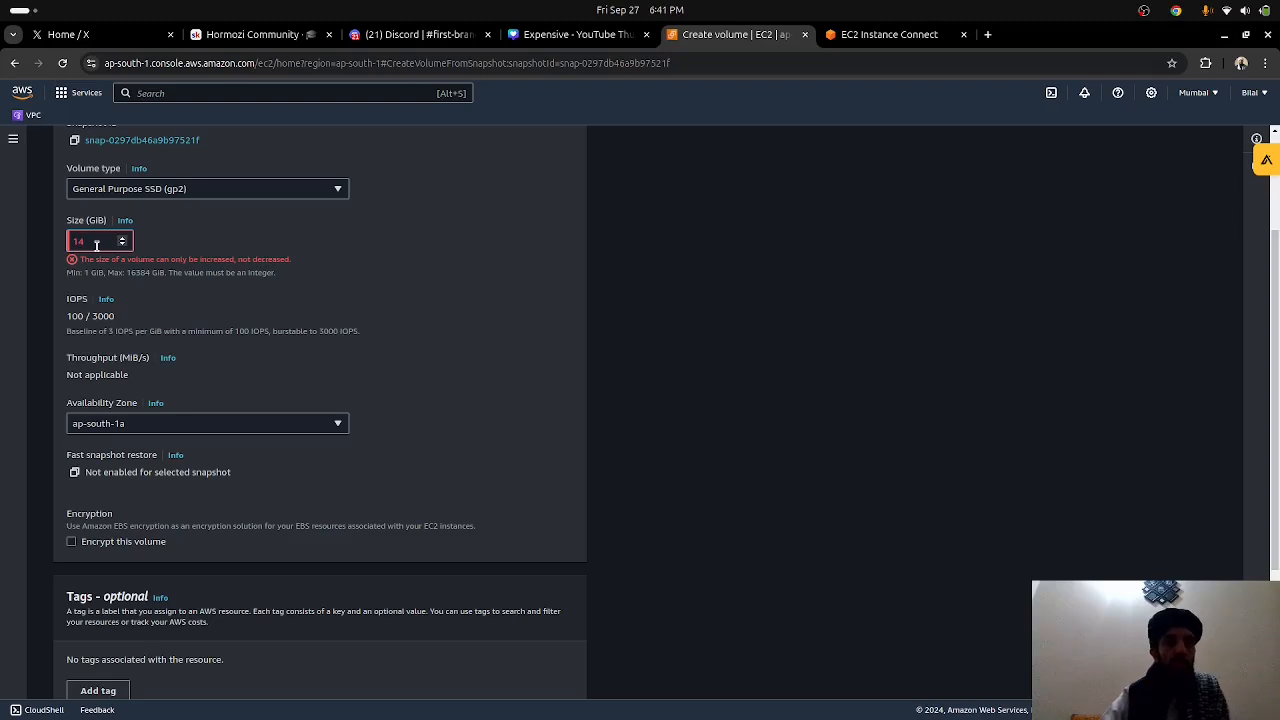
text(5)
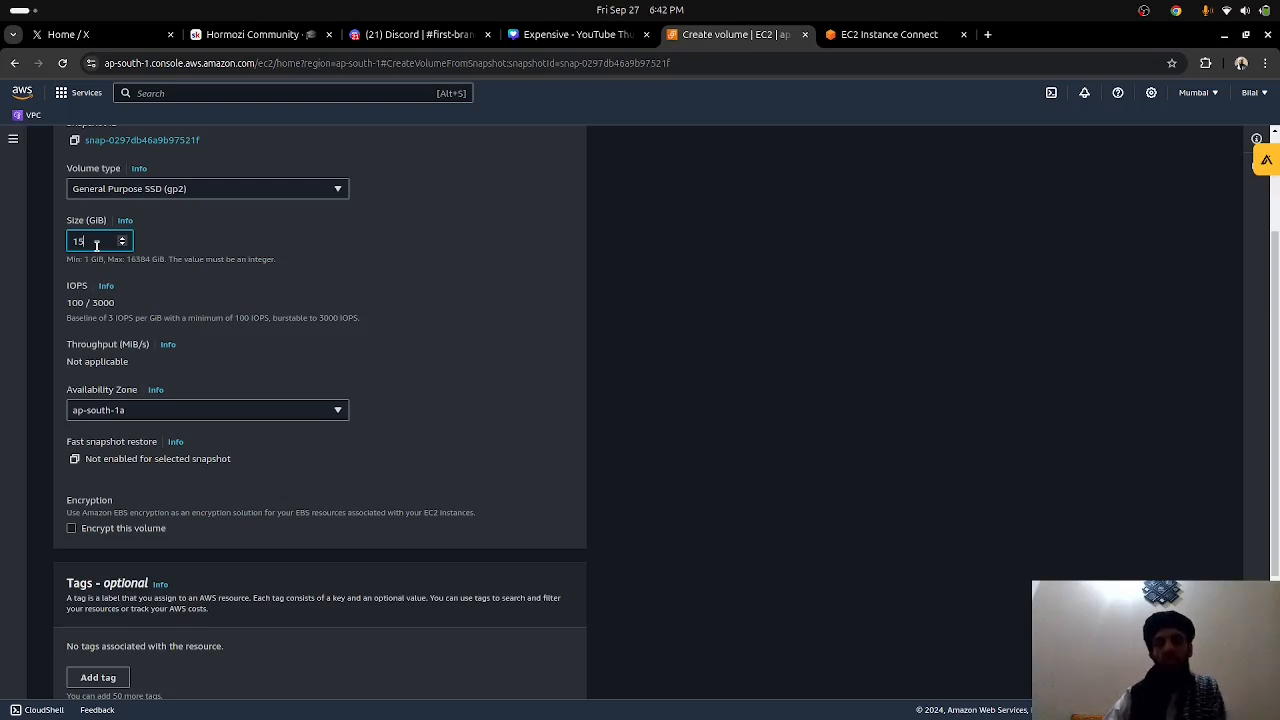
key(BackSpace)
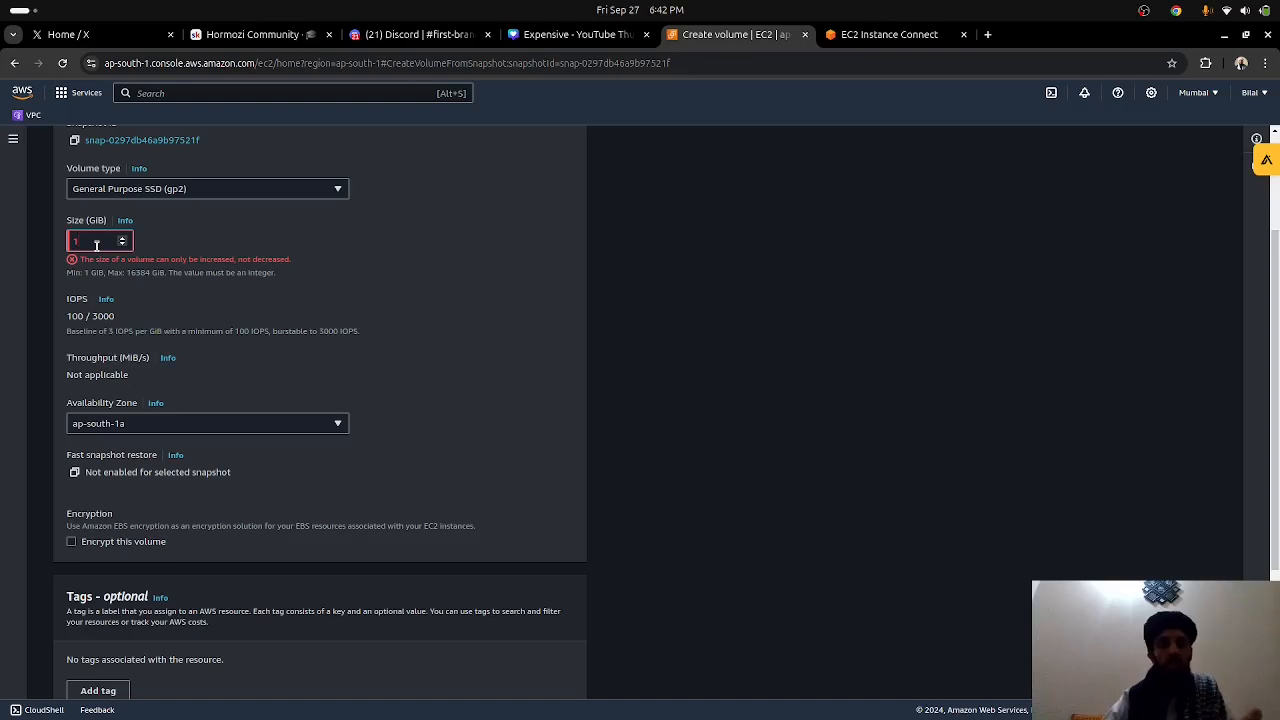
text(6)
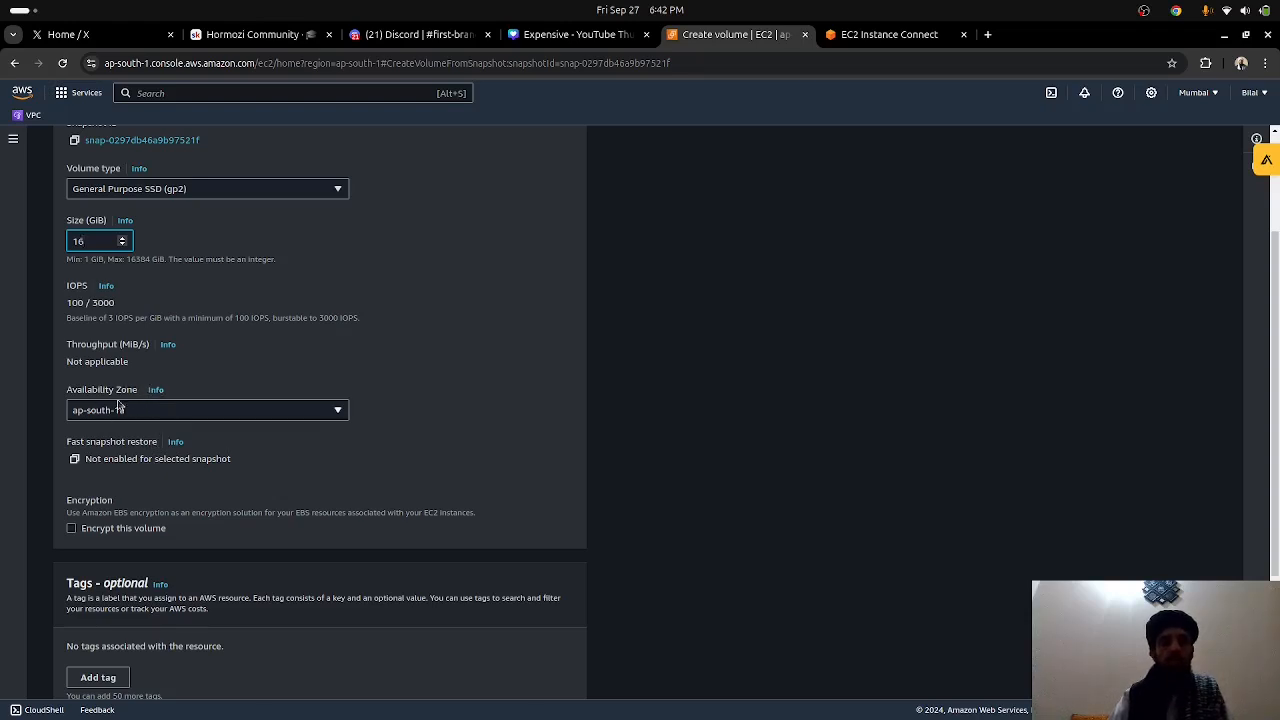
Keep the ap-south-1a Availability Zone and create the volume without encryption or tags.
click(150, 413)
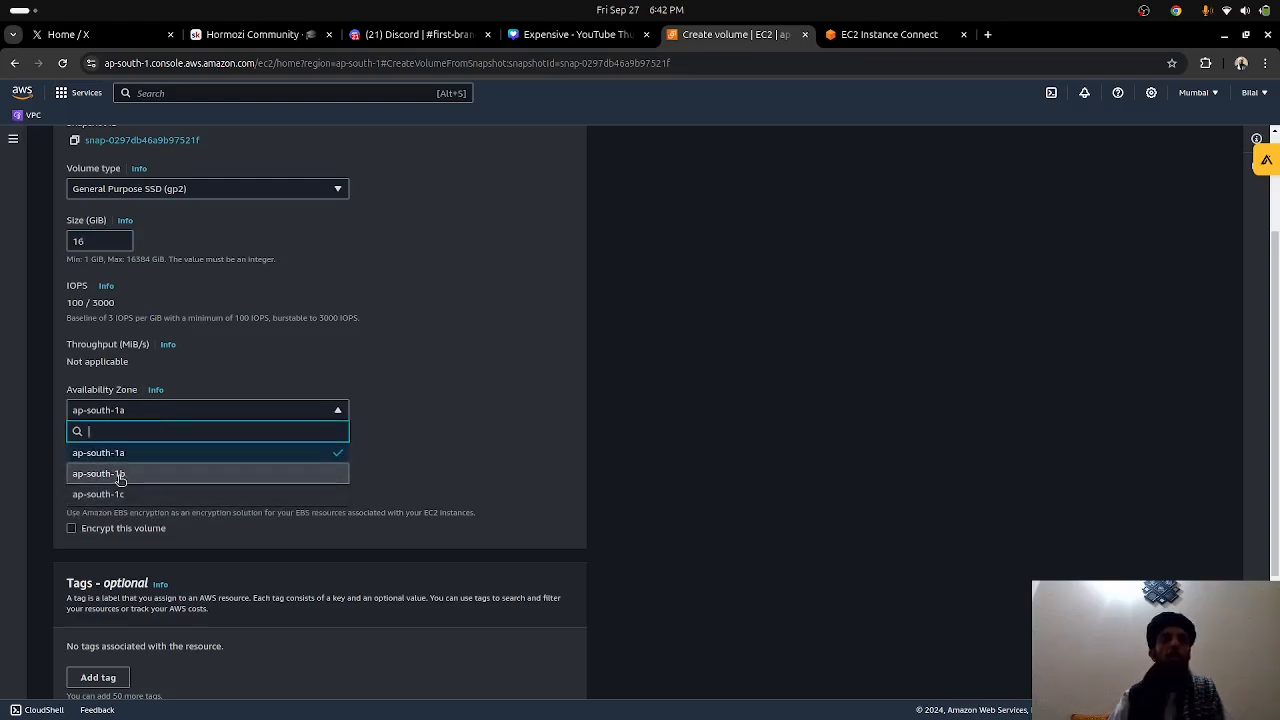
click(158, 456)
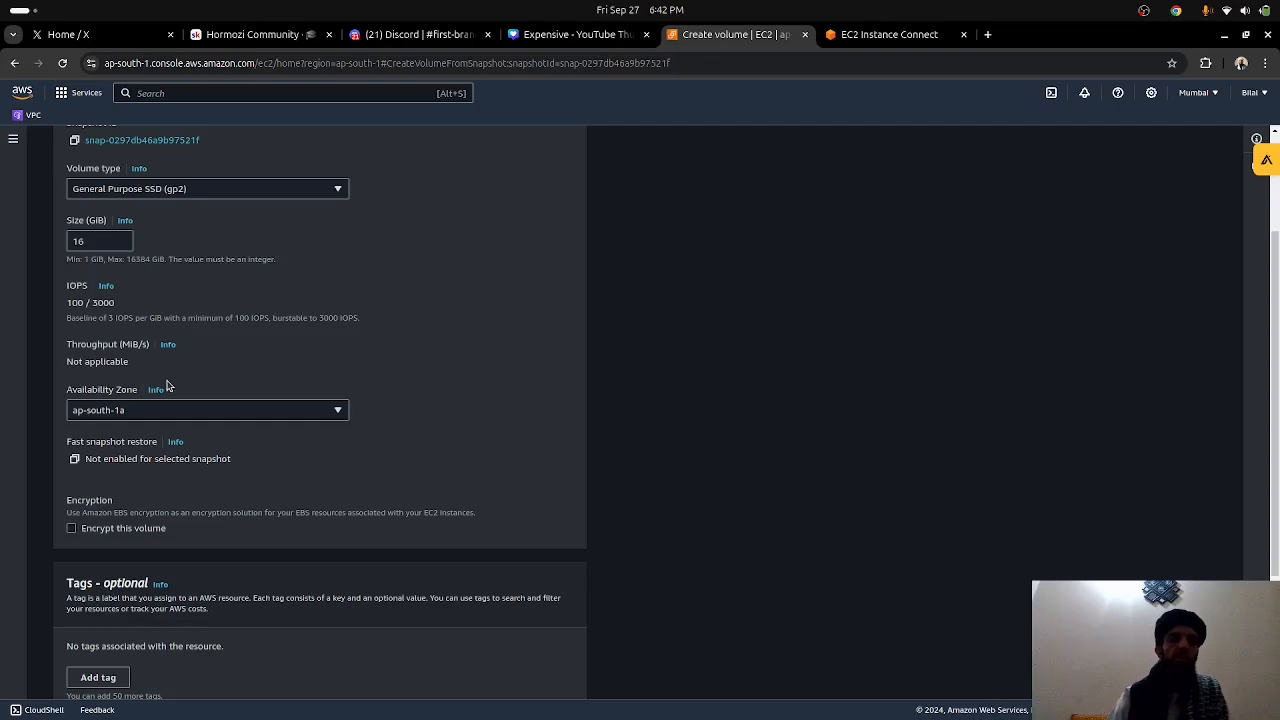
scroll(170, 380, down, 3)
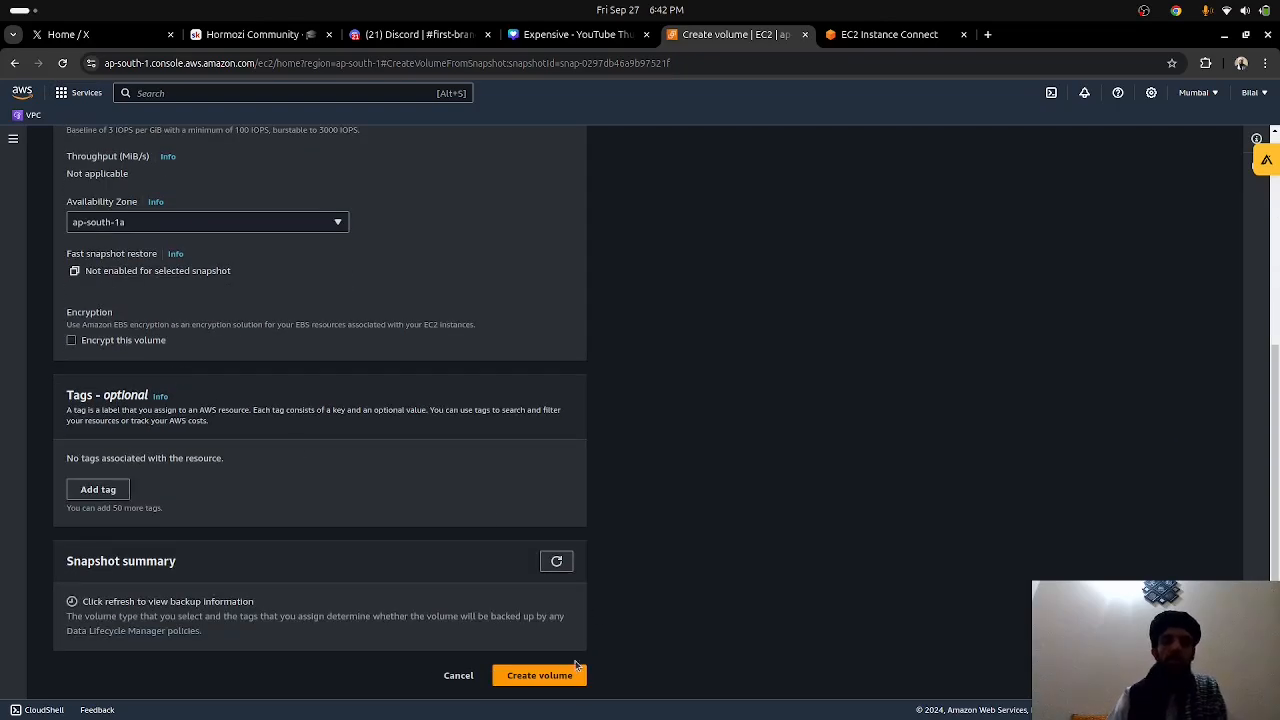
click(551, 677)
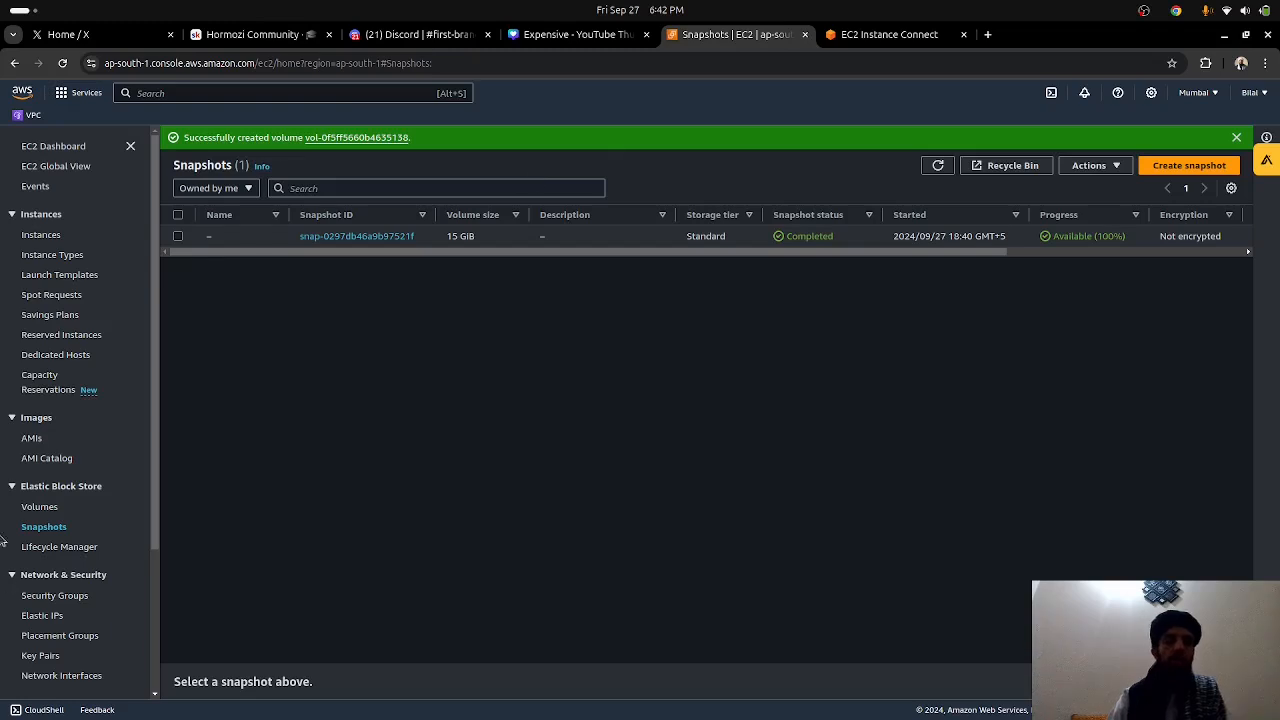
Review the 15 GiB volume's size and details alongside the new volume in the volumes list.
click(53, 508)
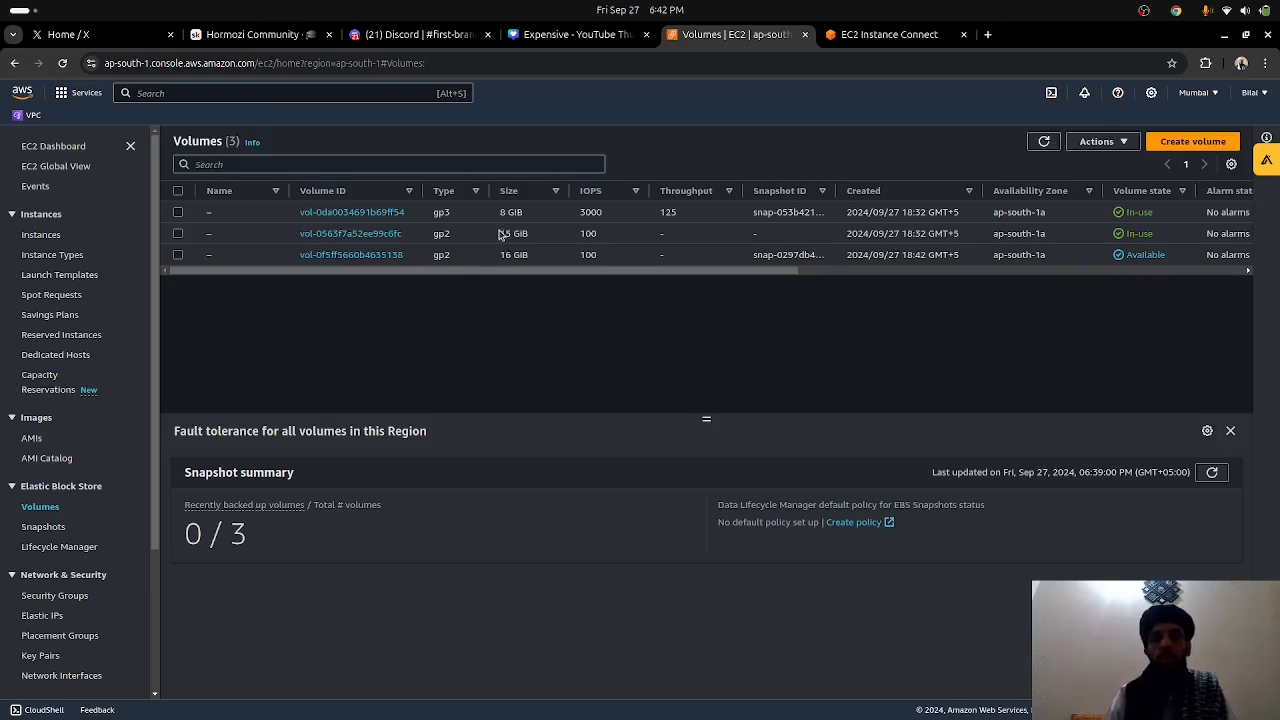
drag(500, 235, 528, 232)
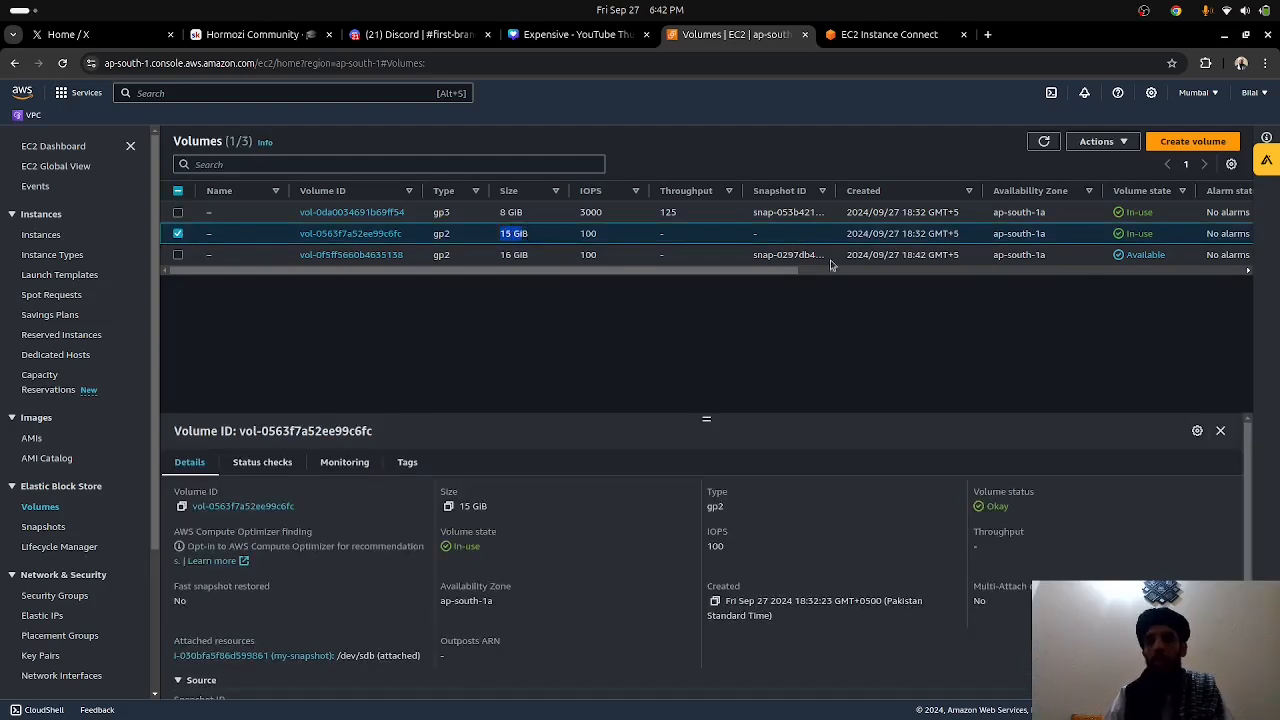
click(178, 234)
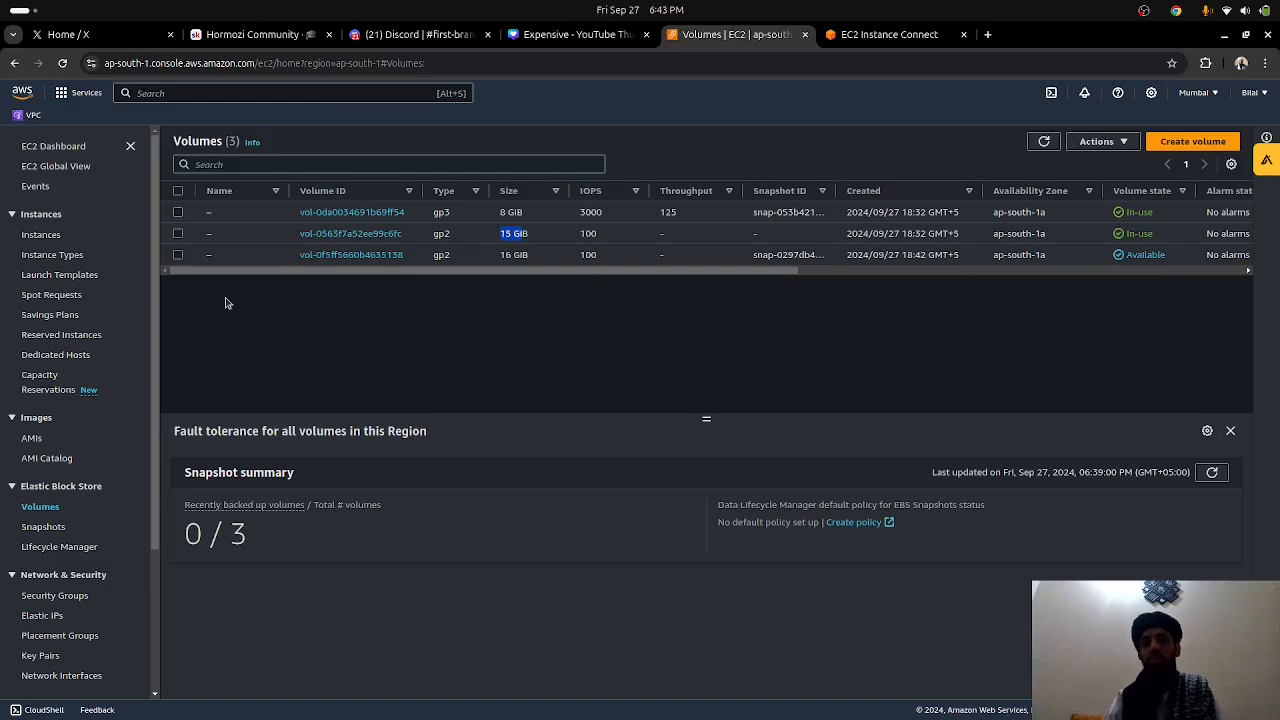
Attach the available 16 GiB gp2 volume to the running my-snapshot instance with the device name /dev/xvdbc.
click(179, 256)
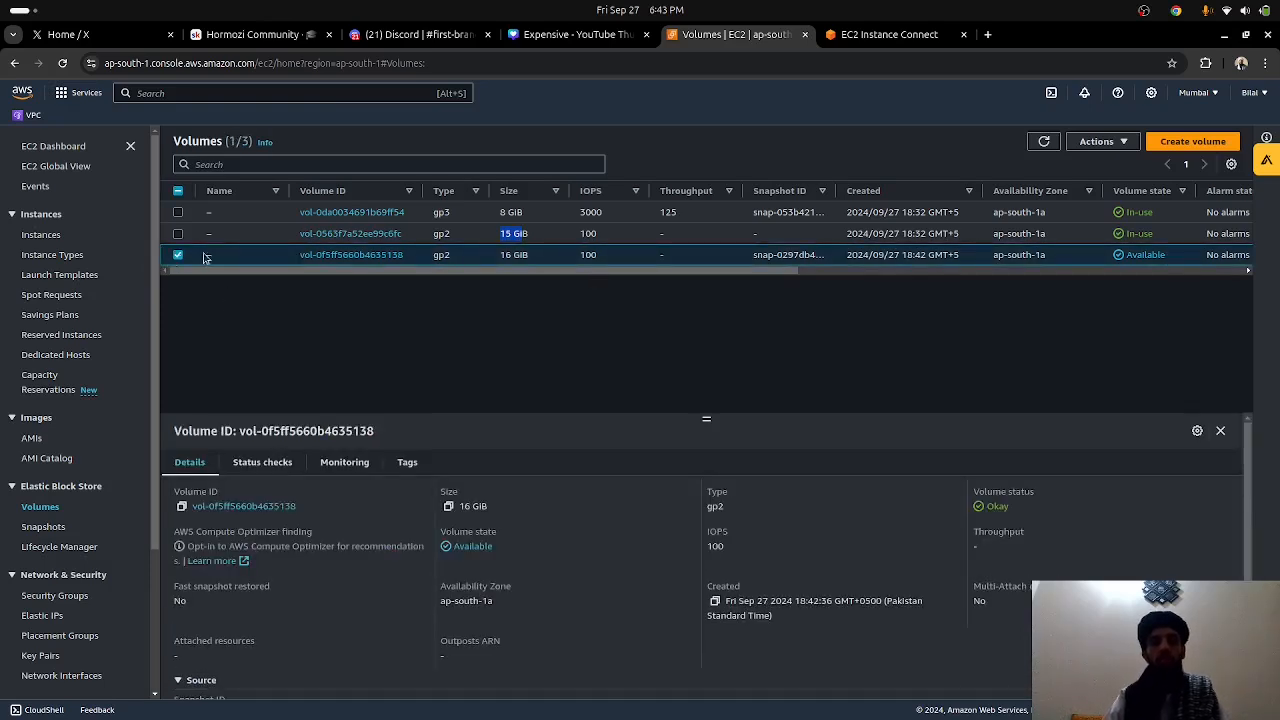
click(1118, 143)
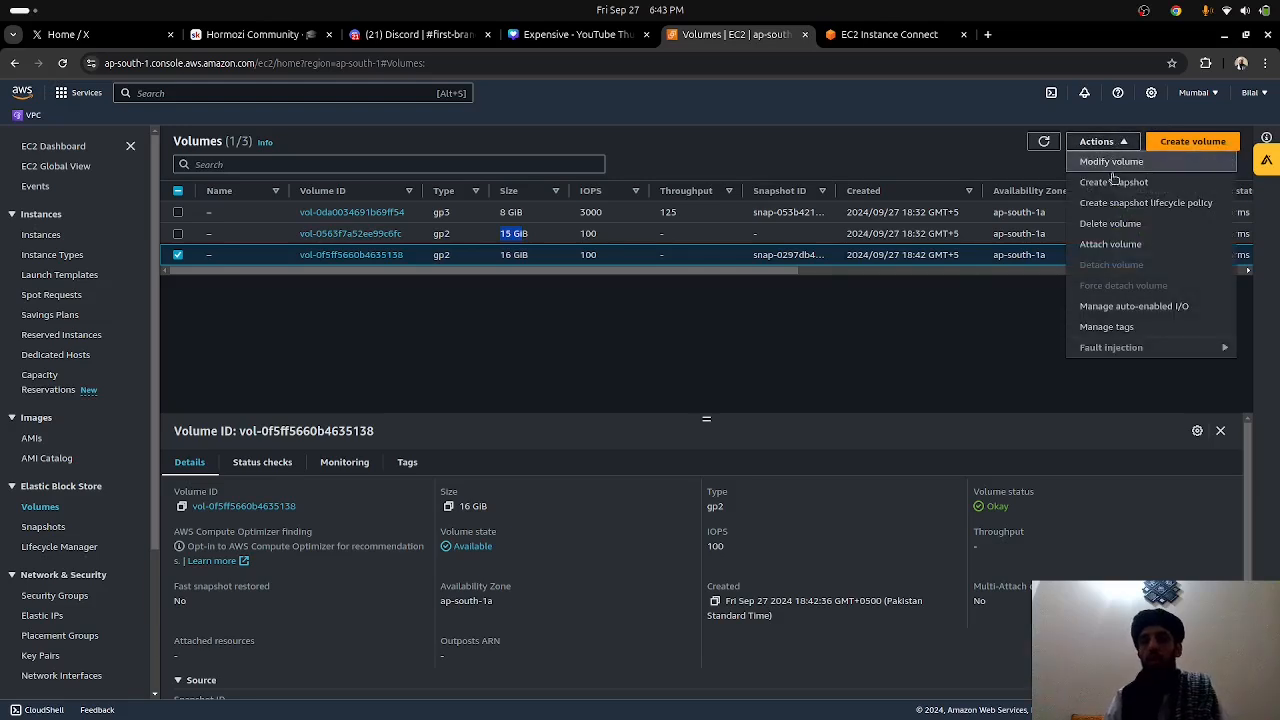
click(1110, 245)
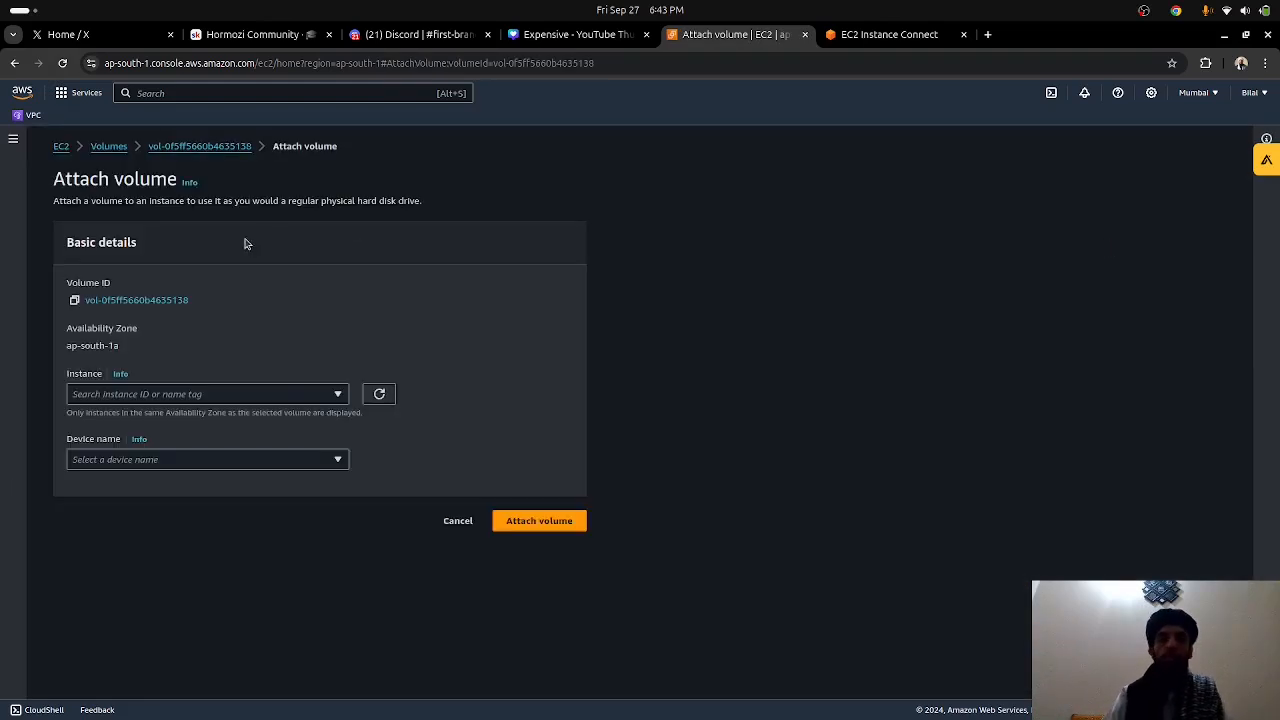
click(168, 398)
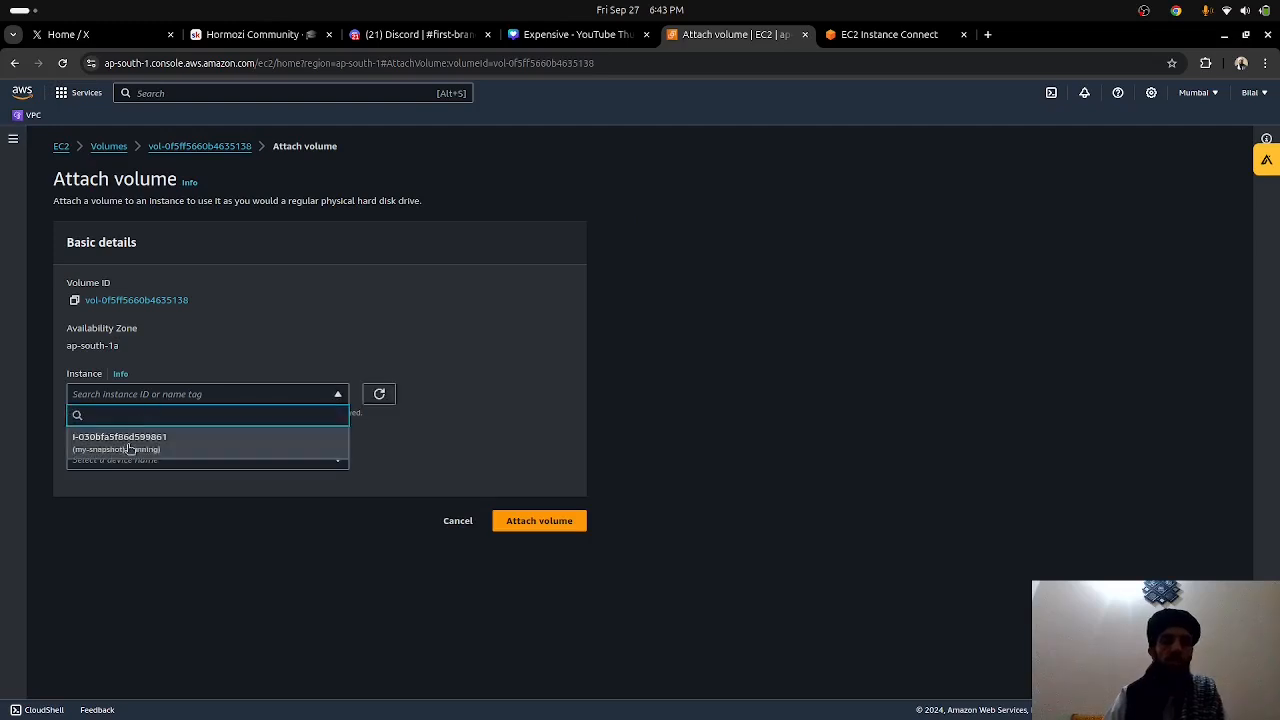
click(125, 443)
click(175, 460)
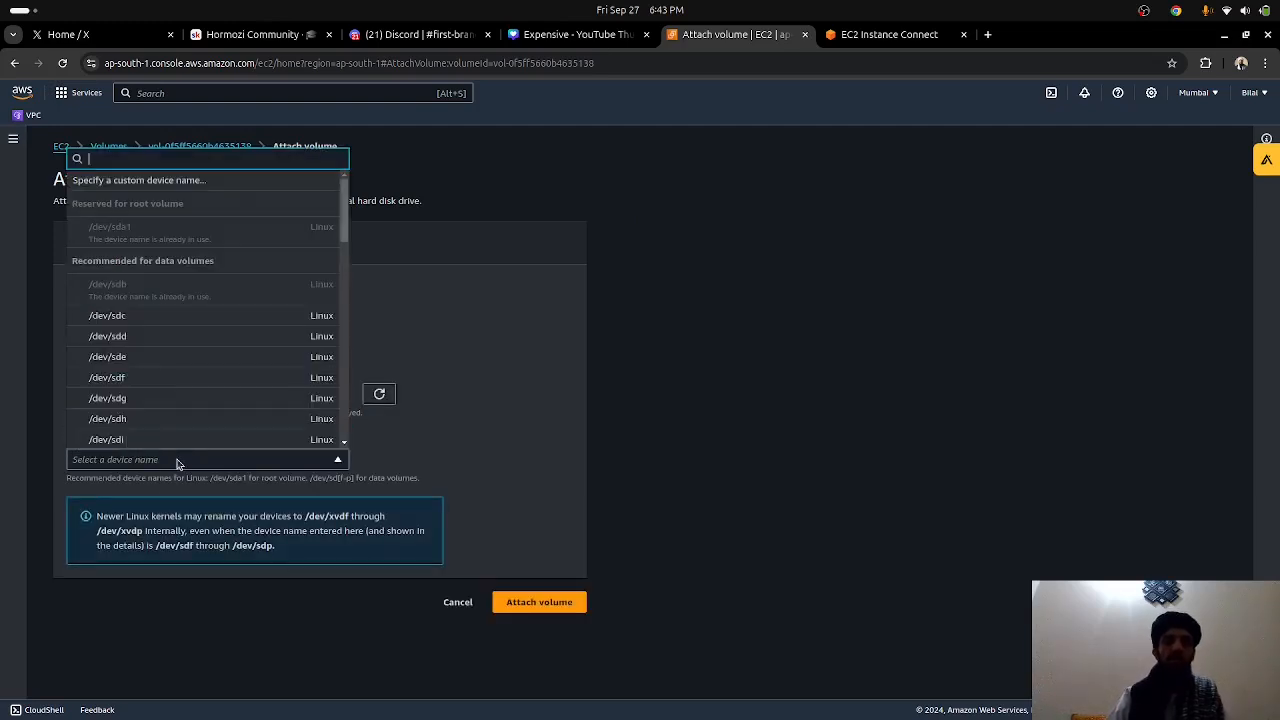
scroll(148, 350, down, 8)
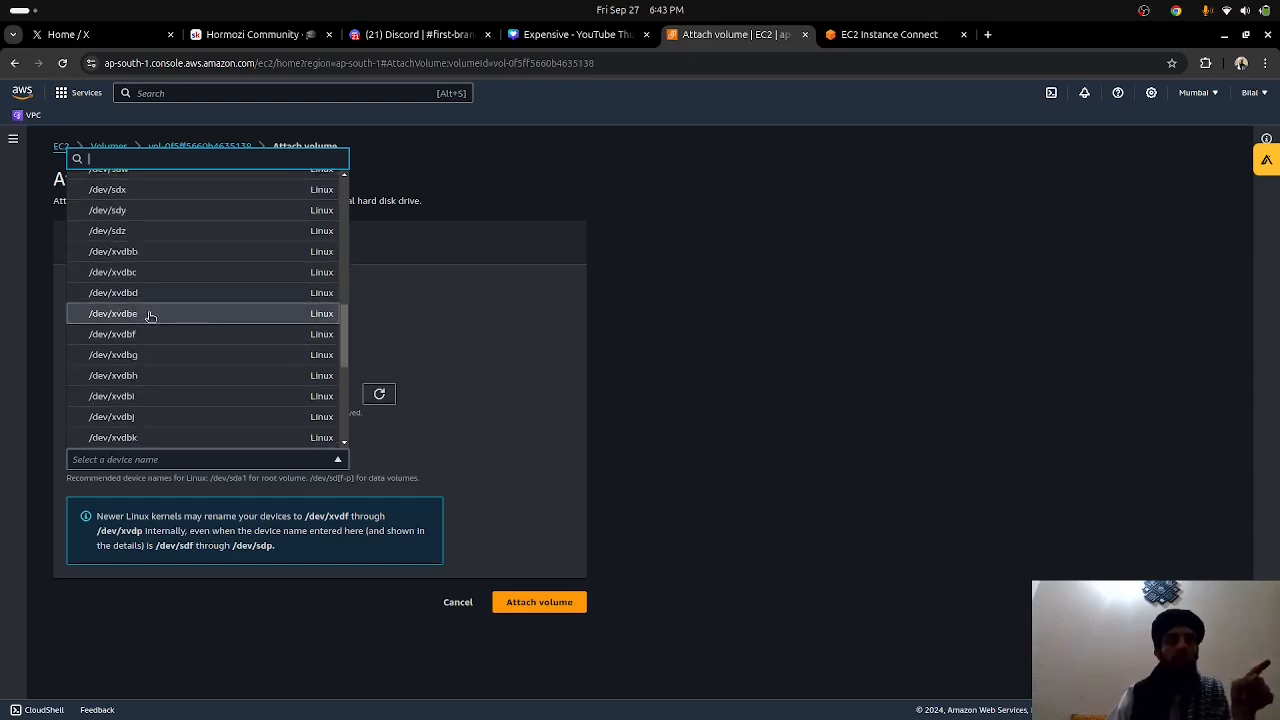
click(152, 281)
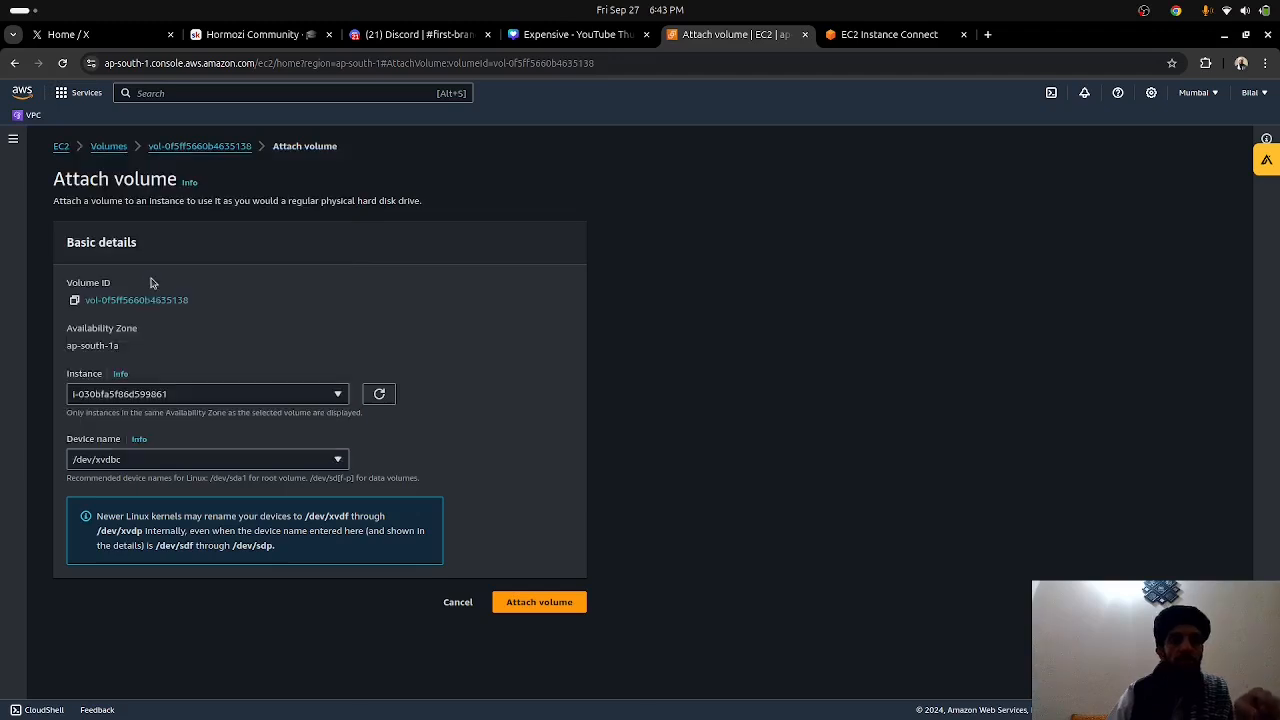
click(539, 603)
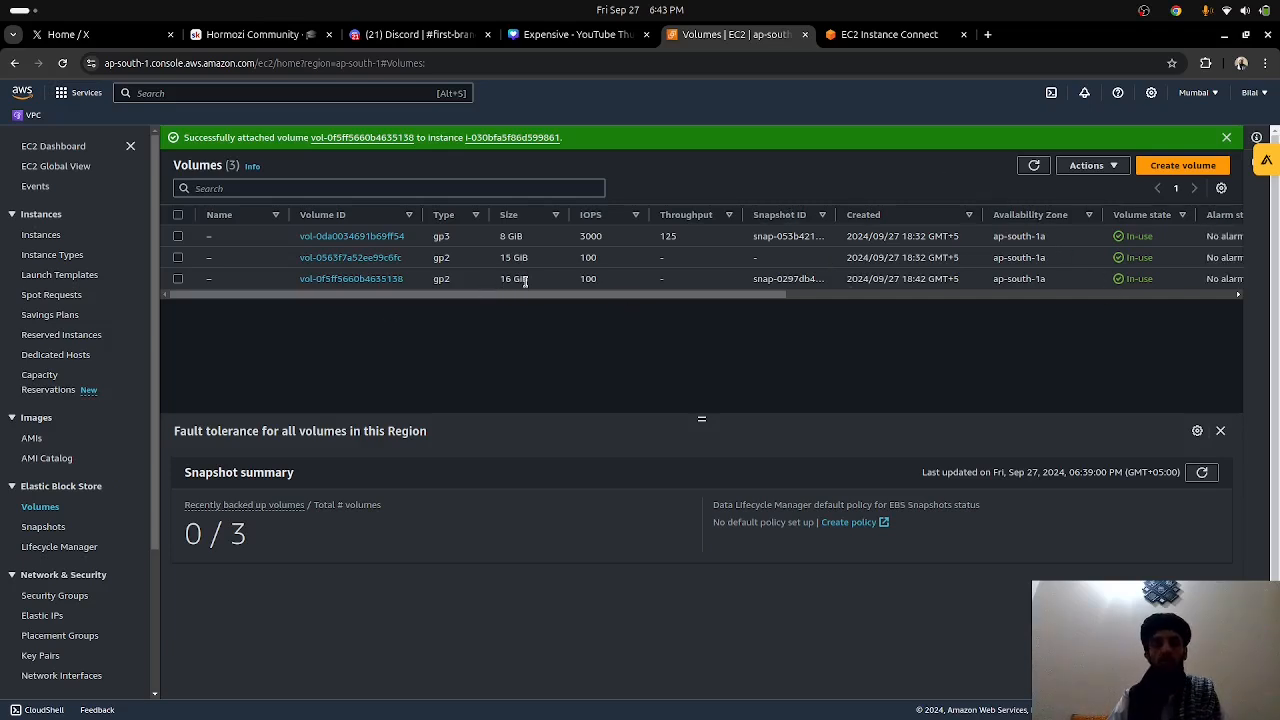
Switch to the EC2 Instance Connect terminal, list the block devices with lsblk, and examine the xvdb and xvdbc entries.
click(878, 40)
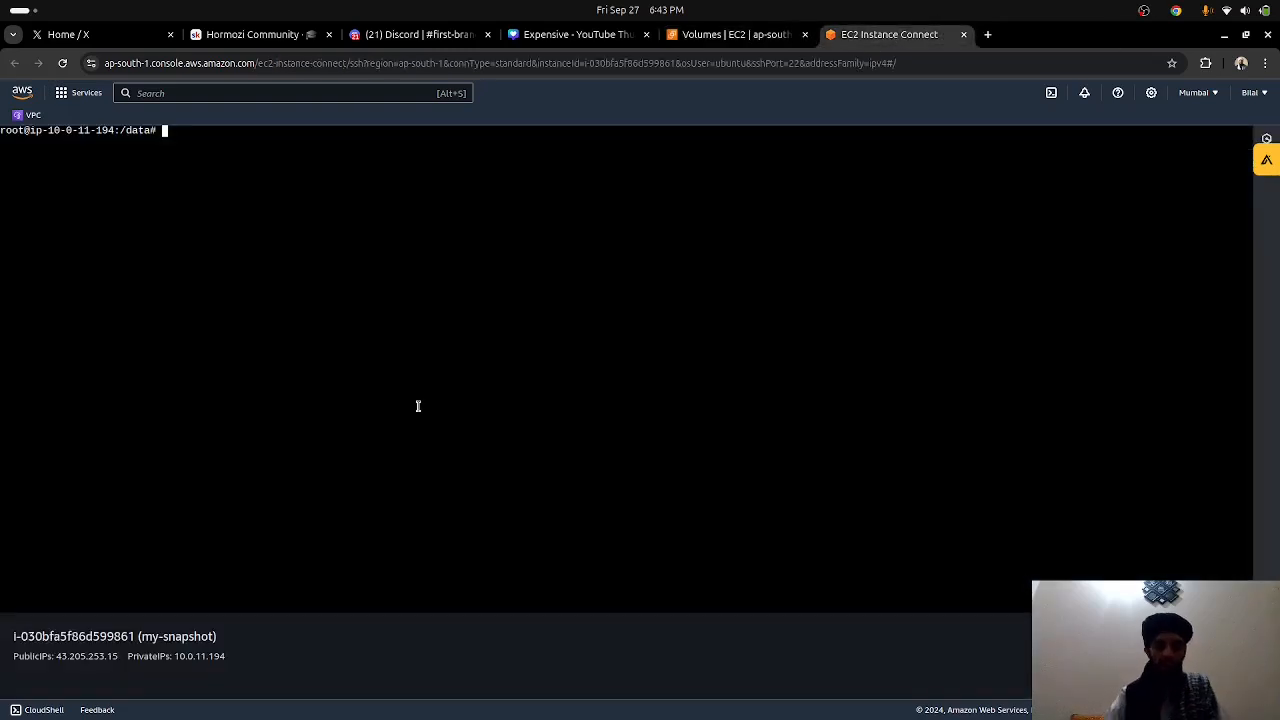
text(ls)
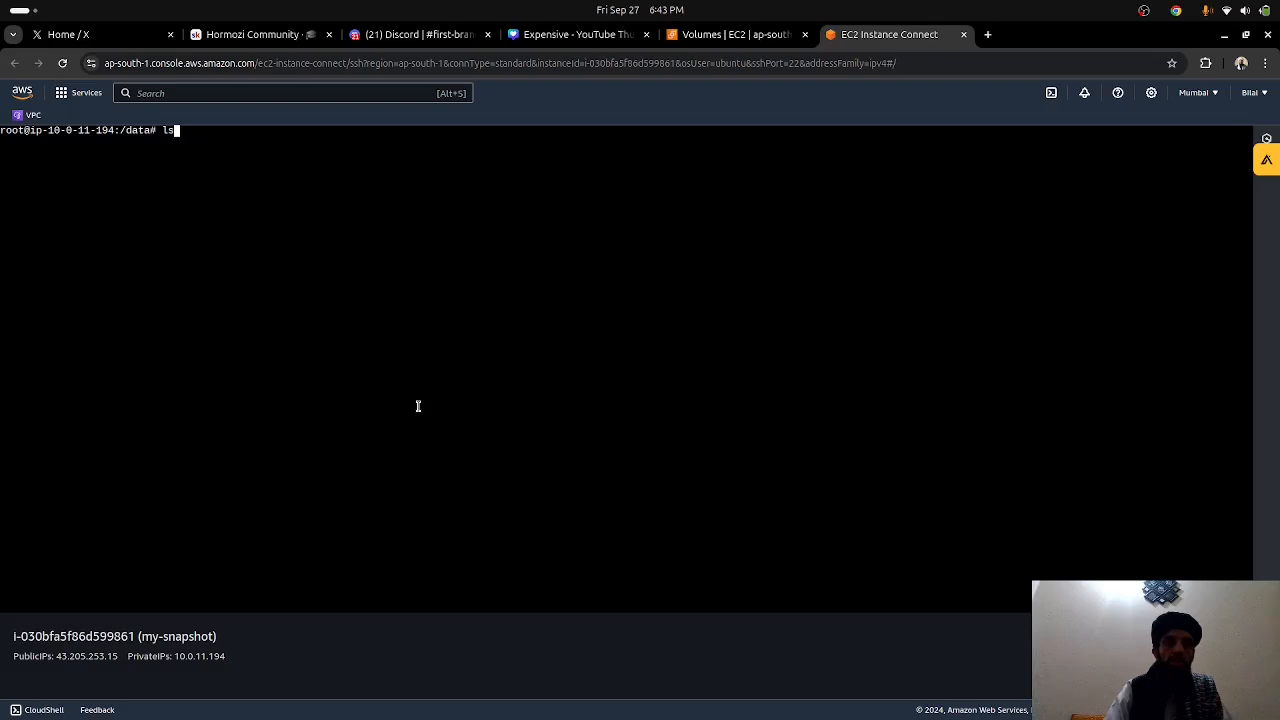
text(blk)
key(Return)
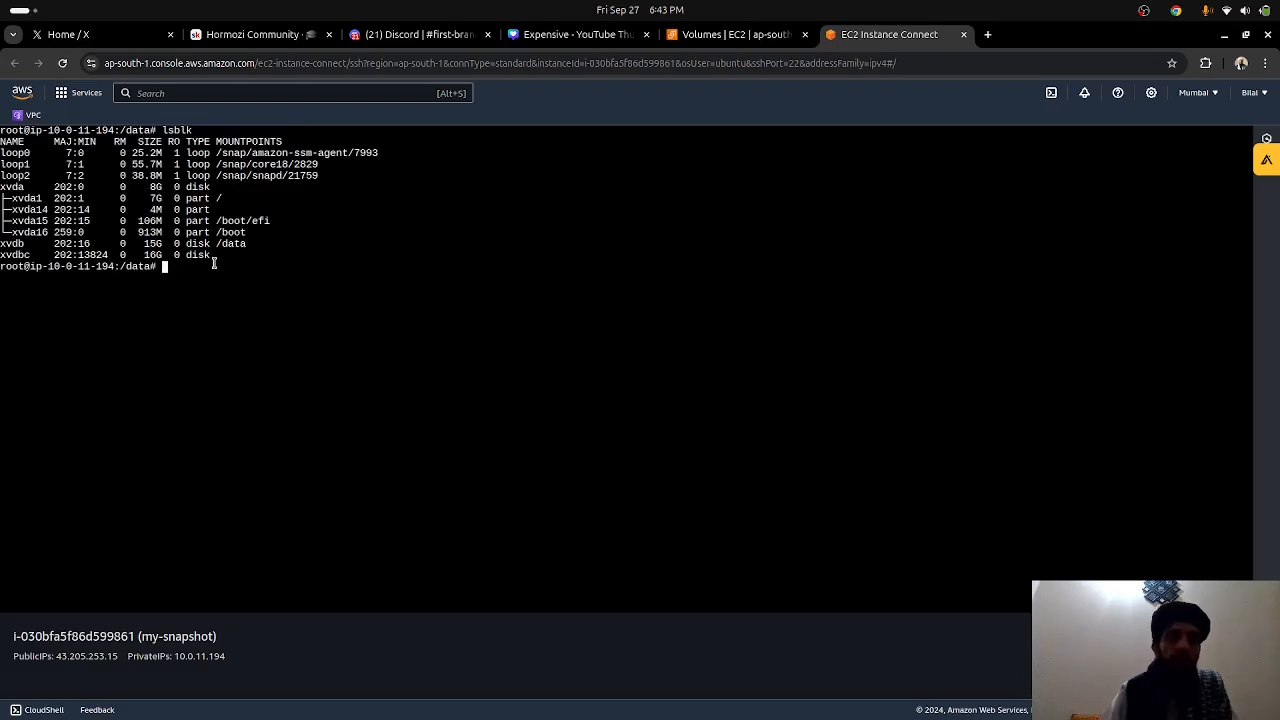
drag(216, 257, 2, 243)
click(15, 248)
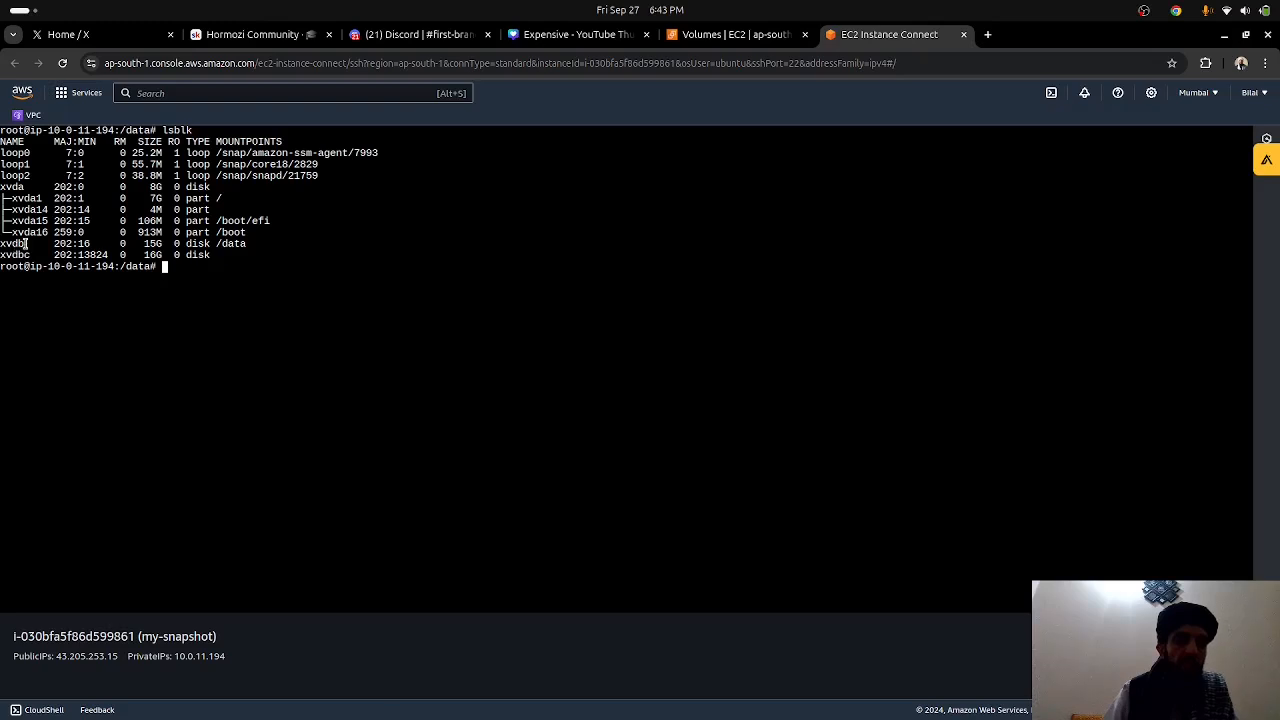
double_click(14, 244)
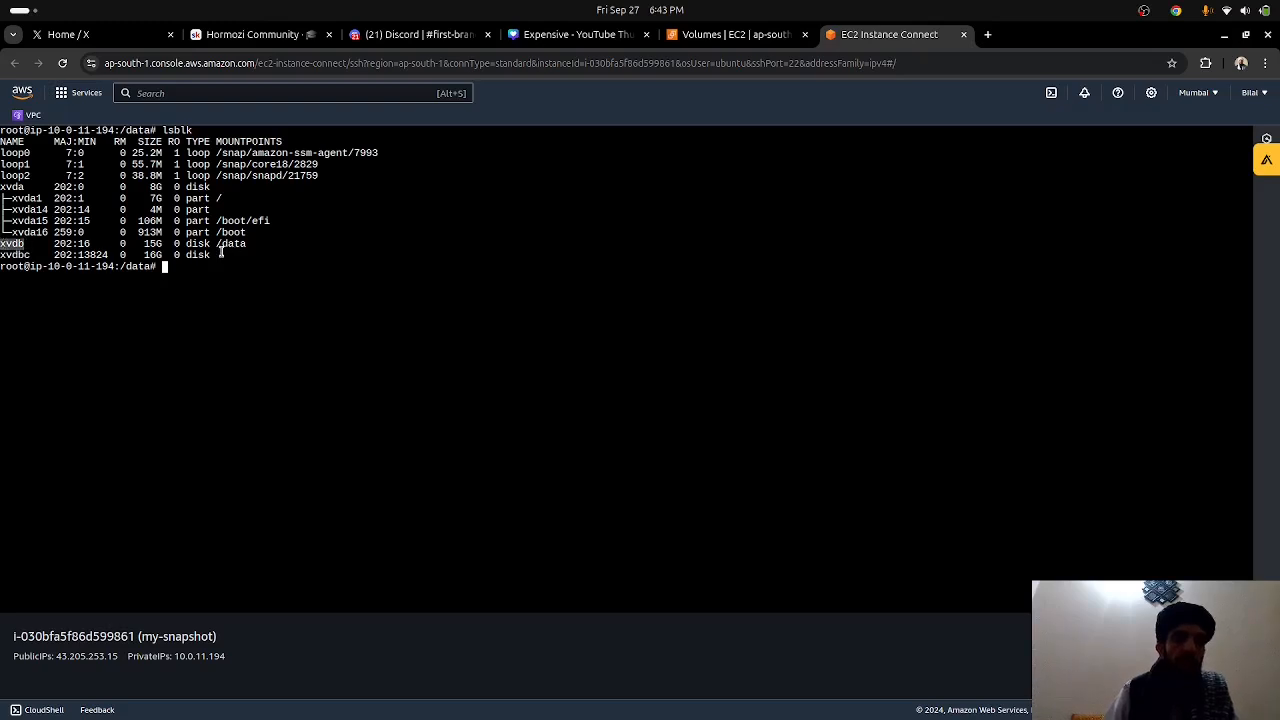
drag(216, 257, 2, 257)
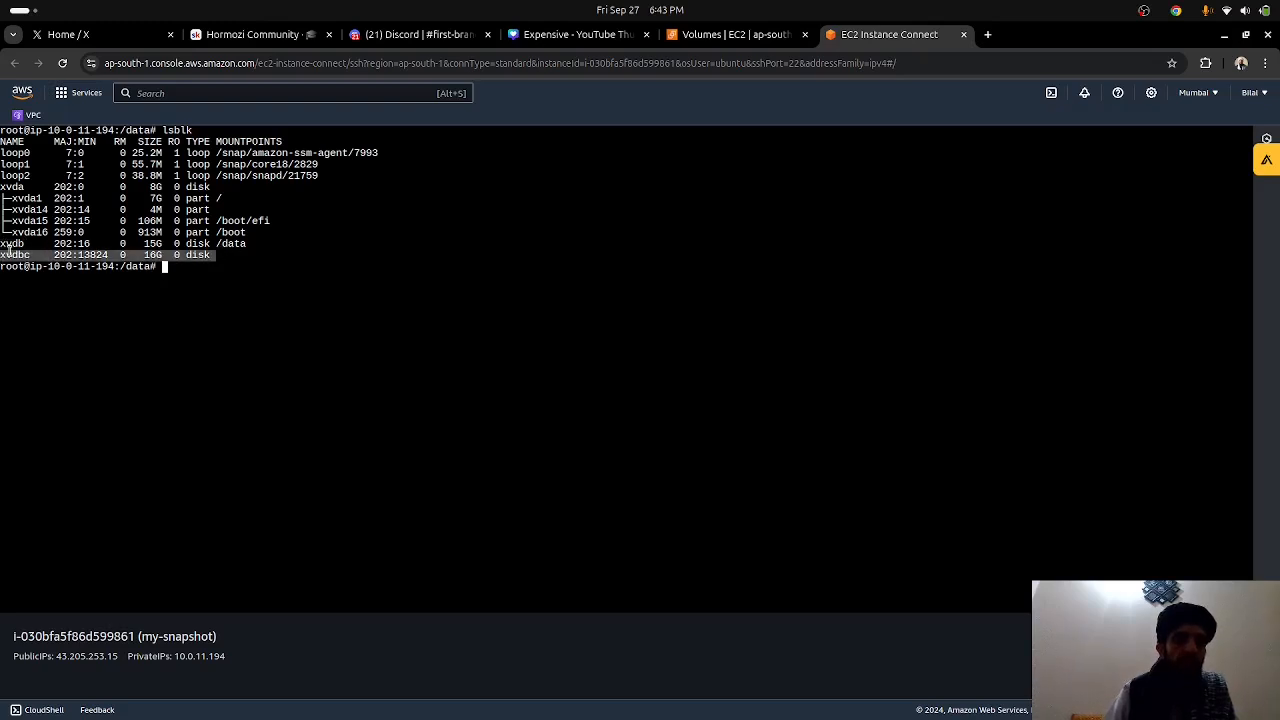
click(291, 278)
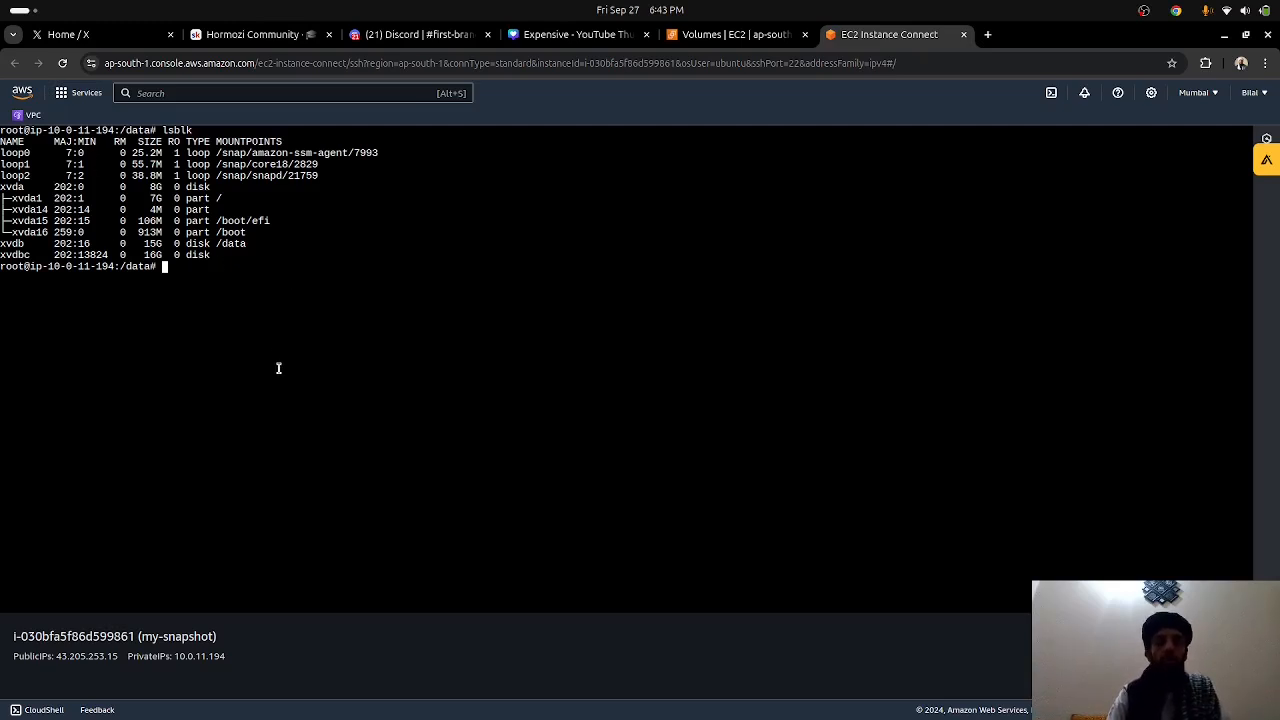
Check the filesystem on the new disk with file -s /dev/xvdbc and re-examine the xvdb and xvdbc entries in the device list.
text(file -s)
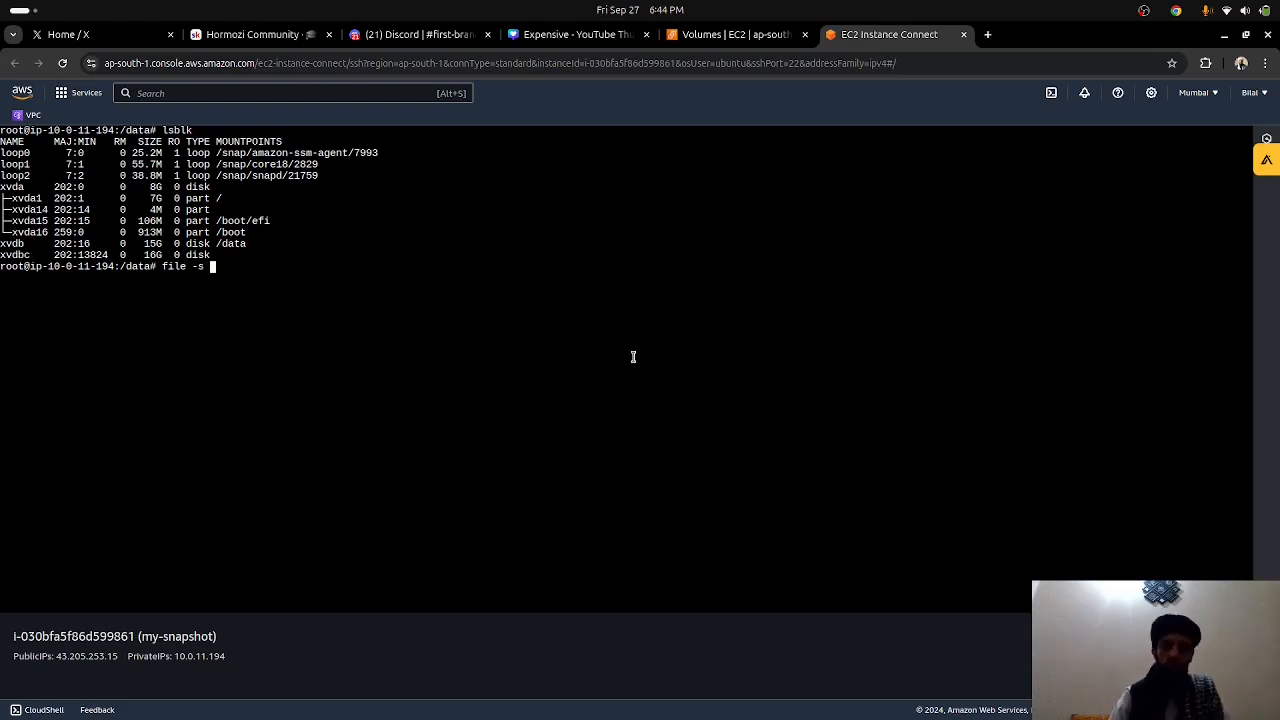
text( /dev/)
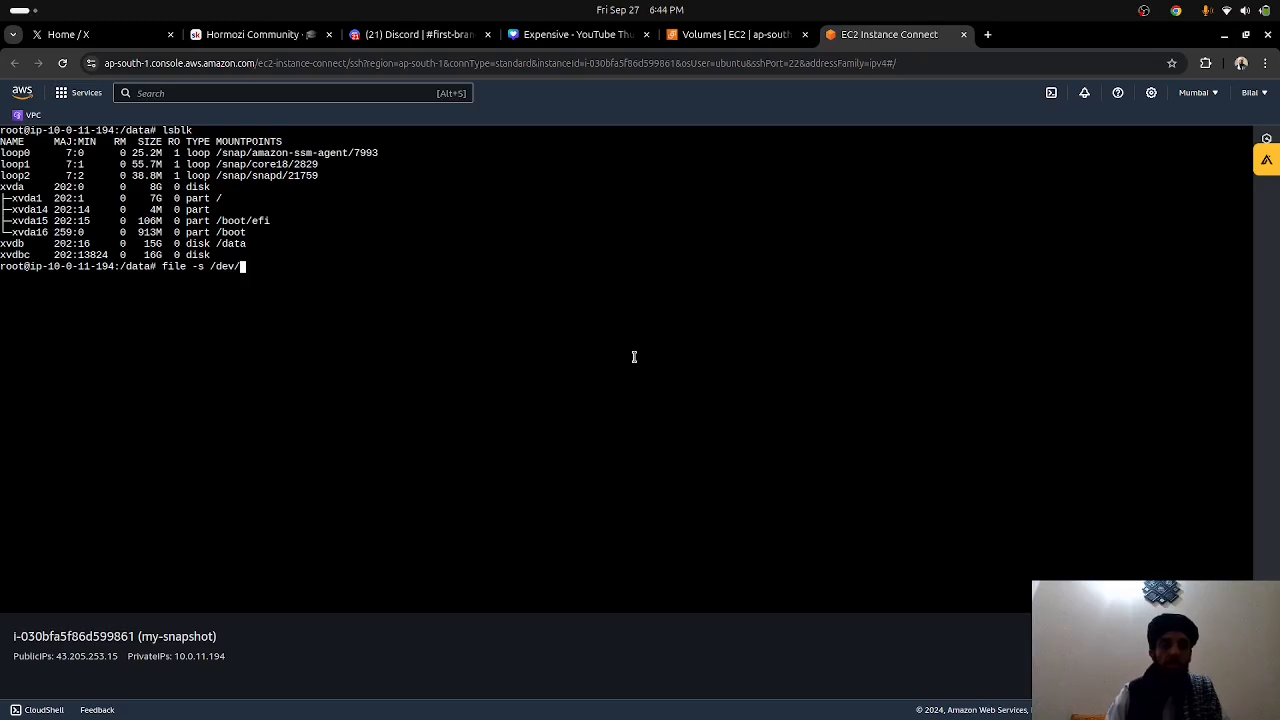
text(xvd)
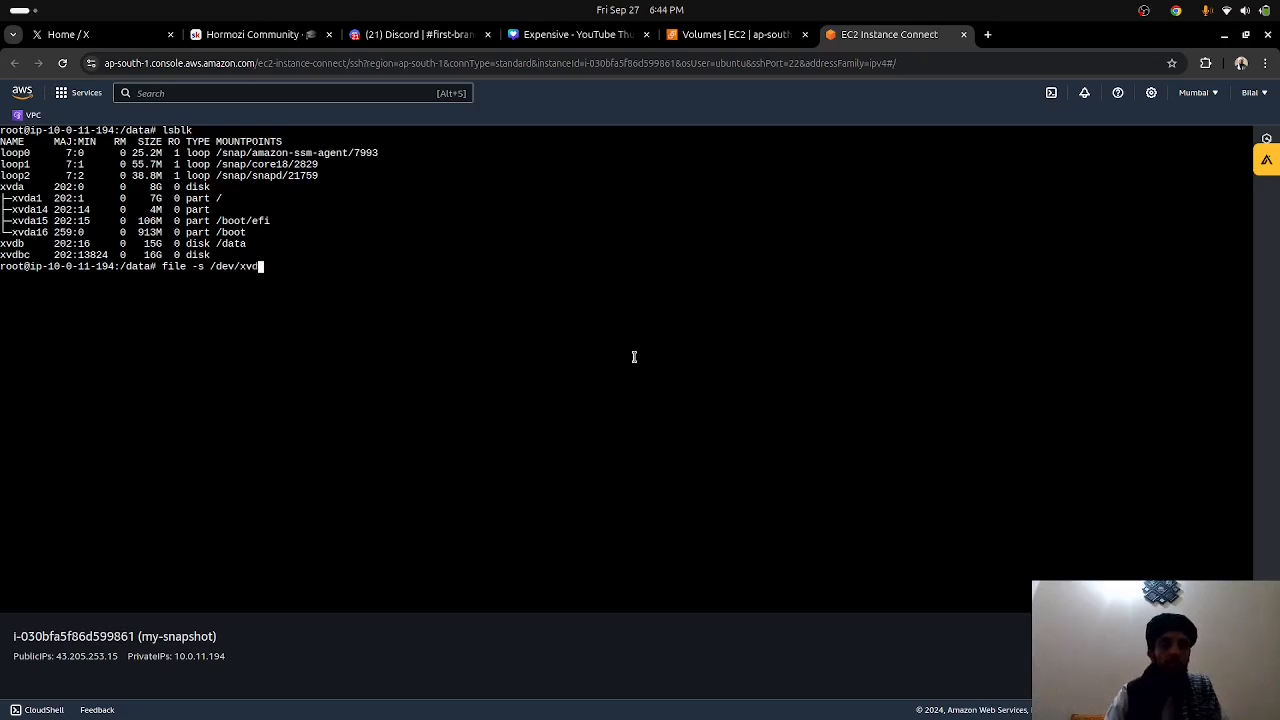
text(bc /dat)
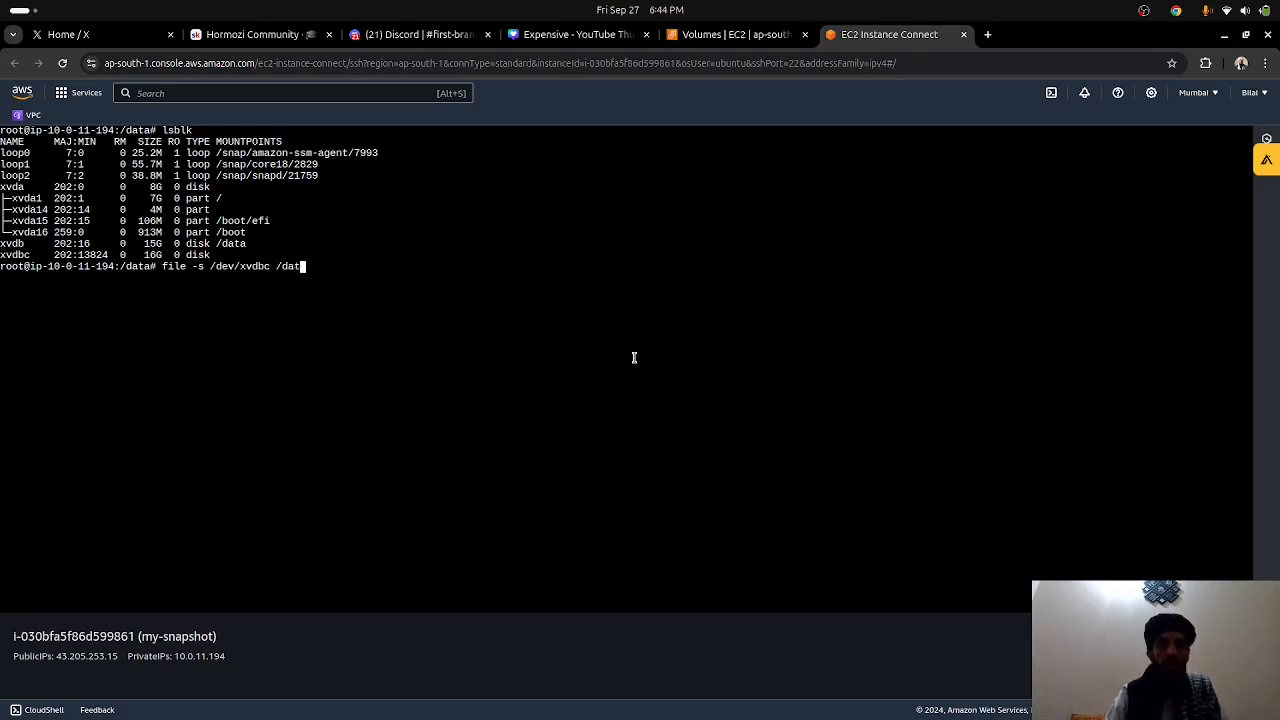
key(BackSpace)
key(BackSpace)
key(BackSpace)
key(BackSpace)
key(BackSpace)
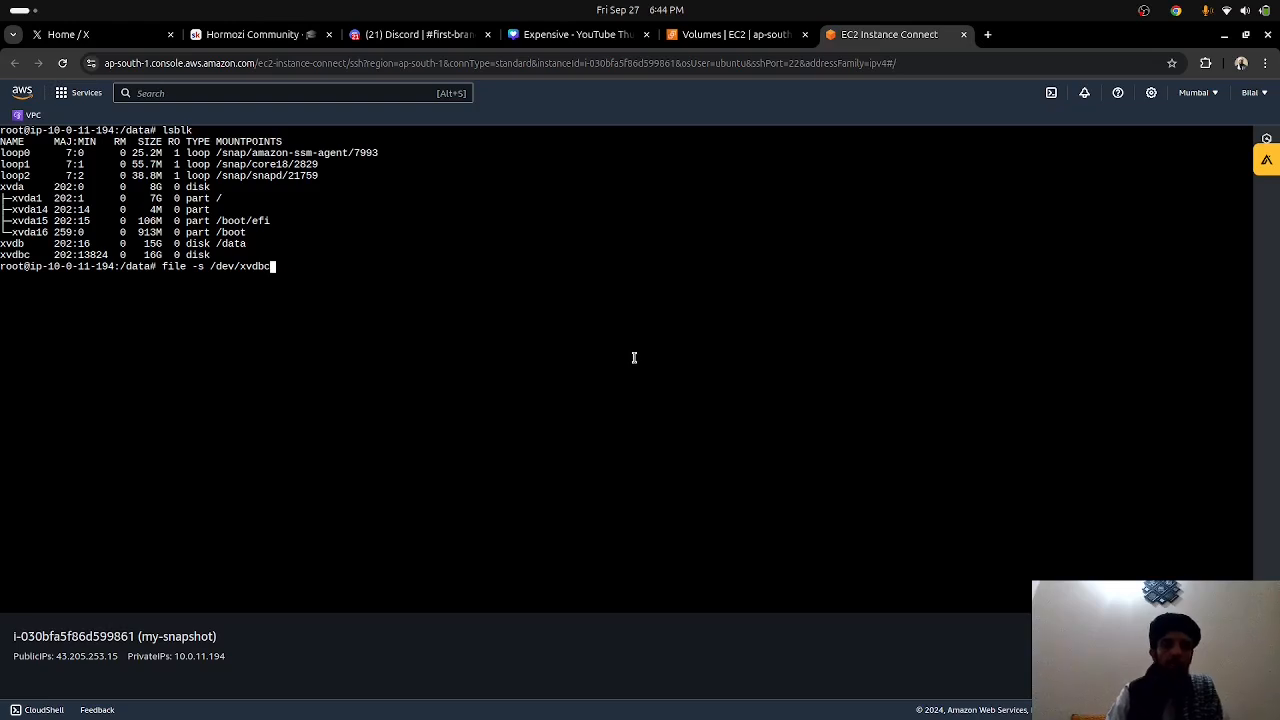
key(Return)
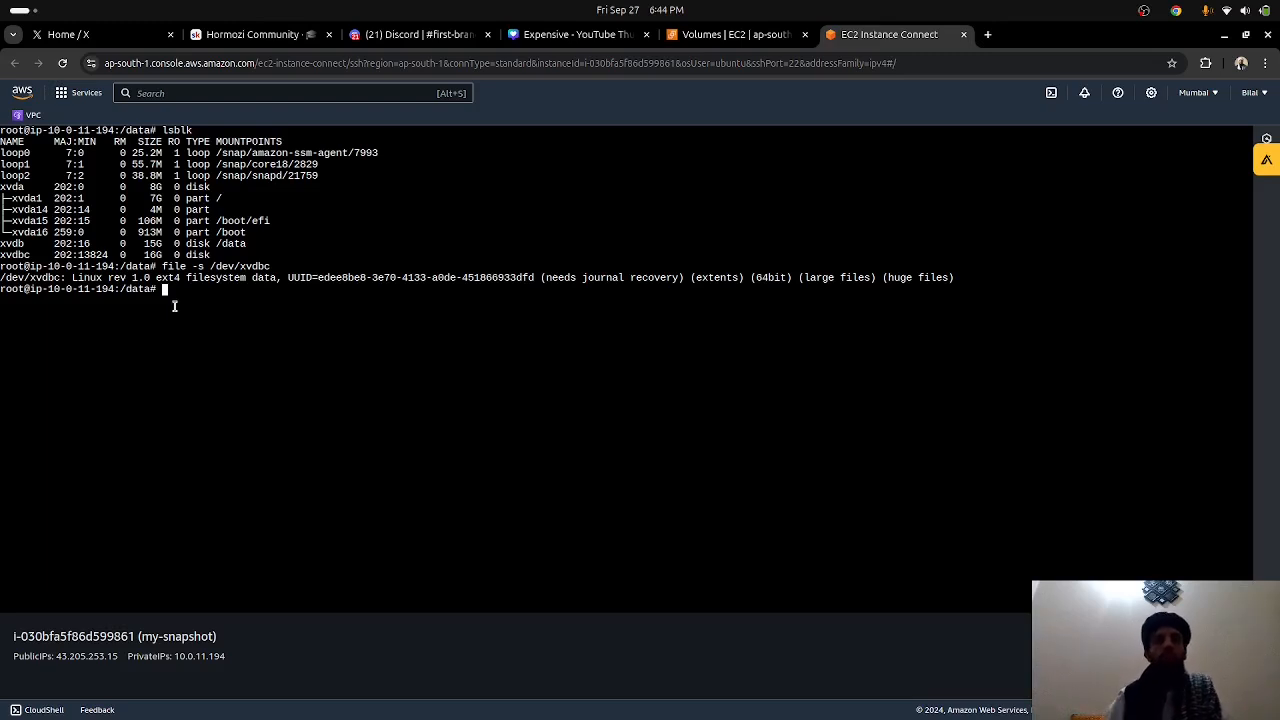
drag(22, 236, 3, 243)
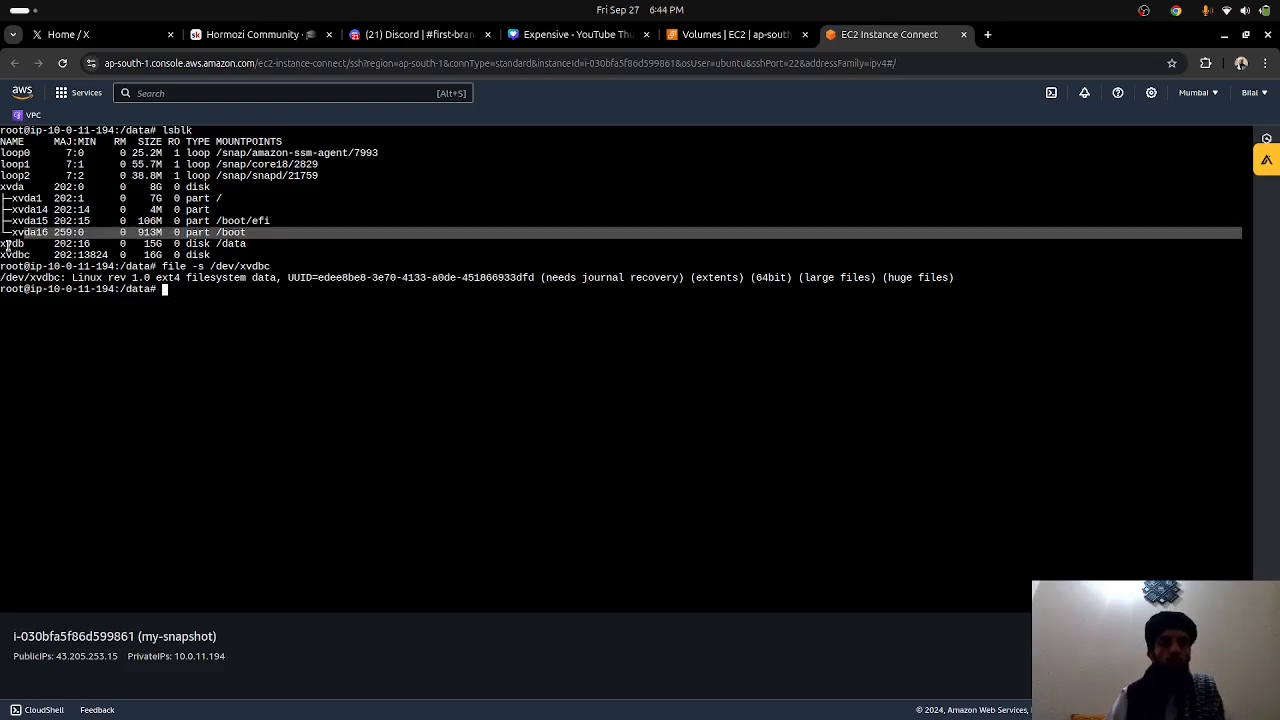
click(6, 243)
double_click(29, 257)
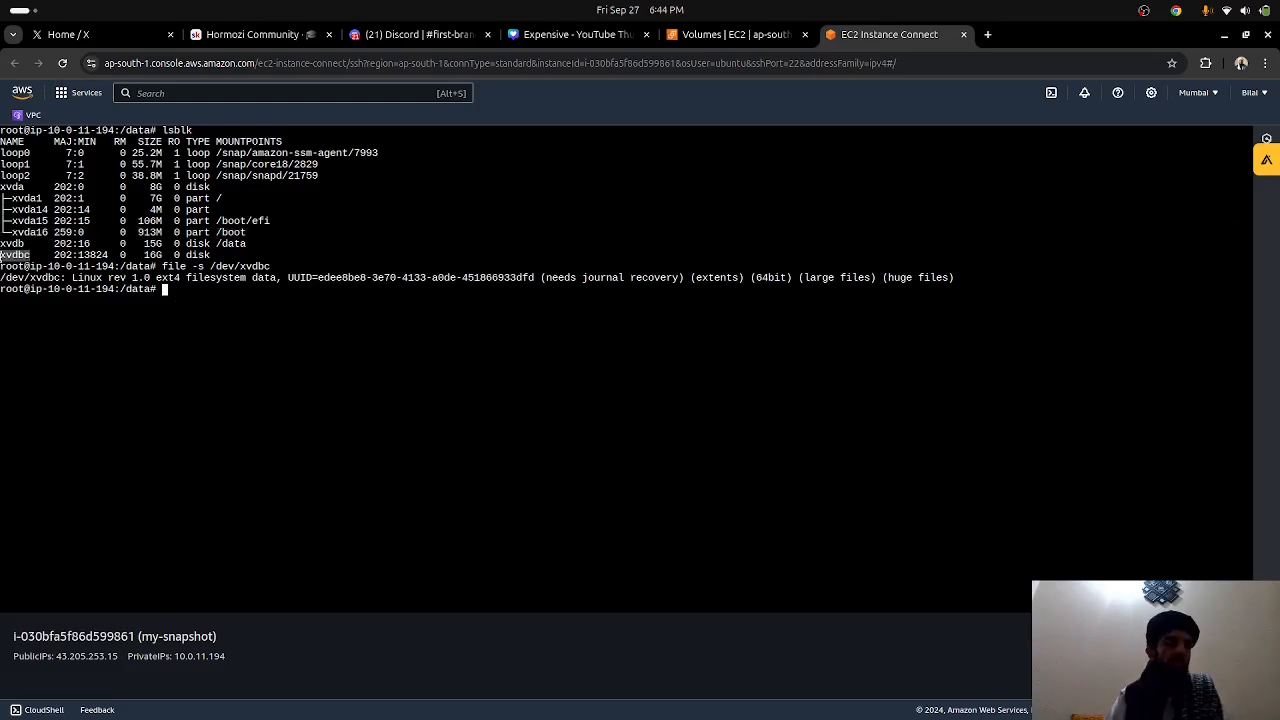
Examine the entry of the original xvdb data disk in the block device list.
click(8, 256)
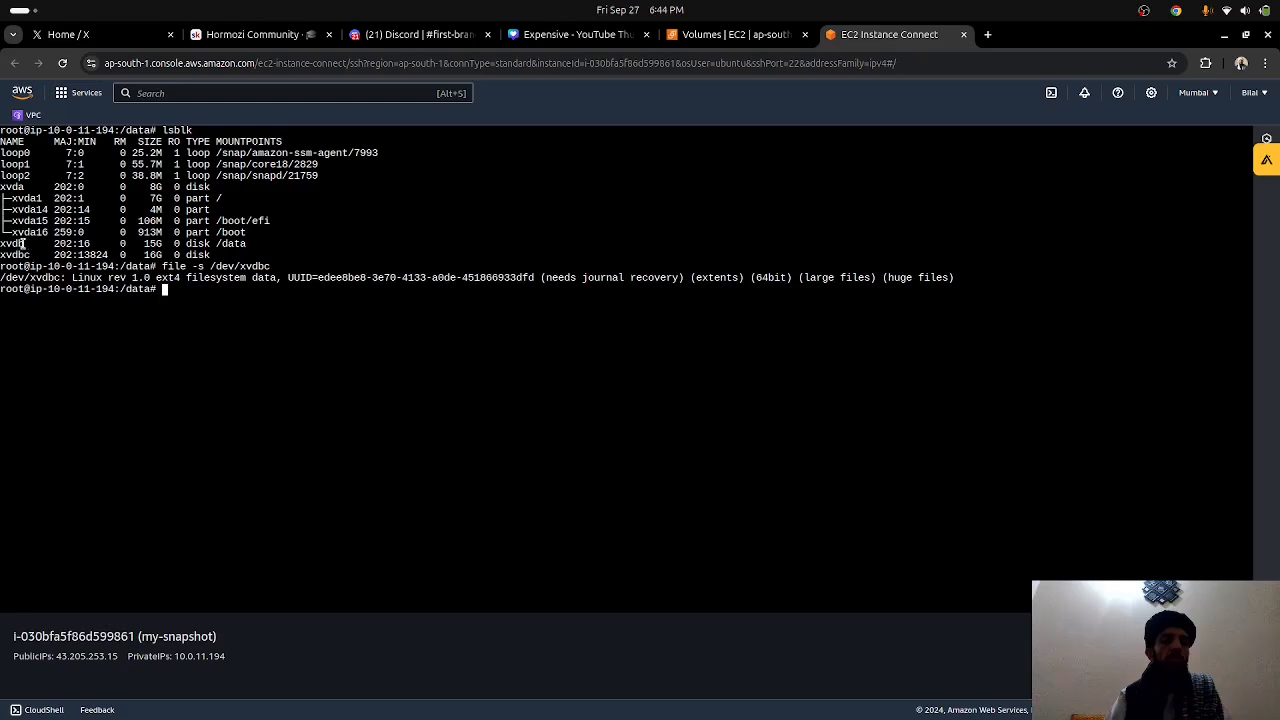
drag(22, 243, 2, 243)
click(224, 308)
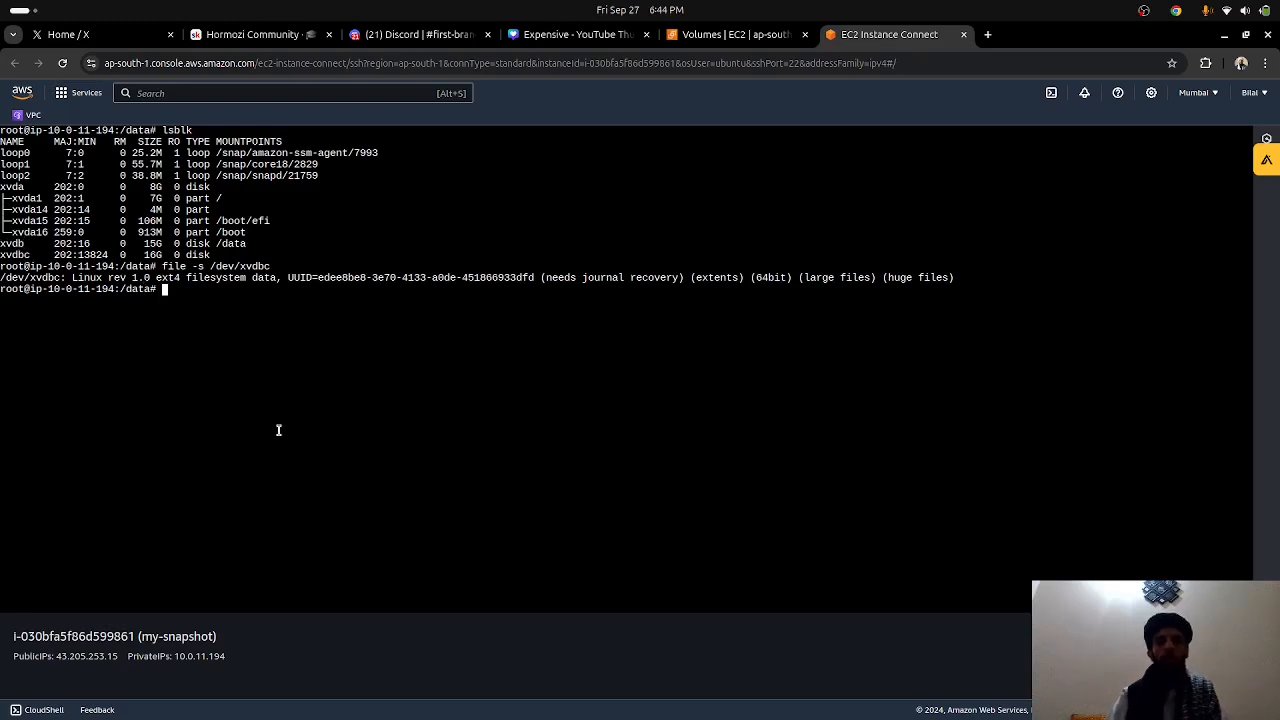
text(/)
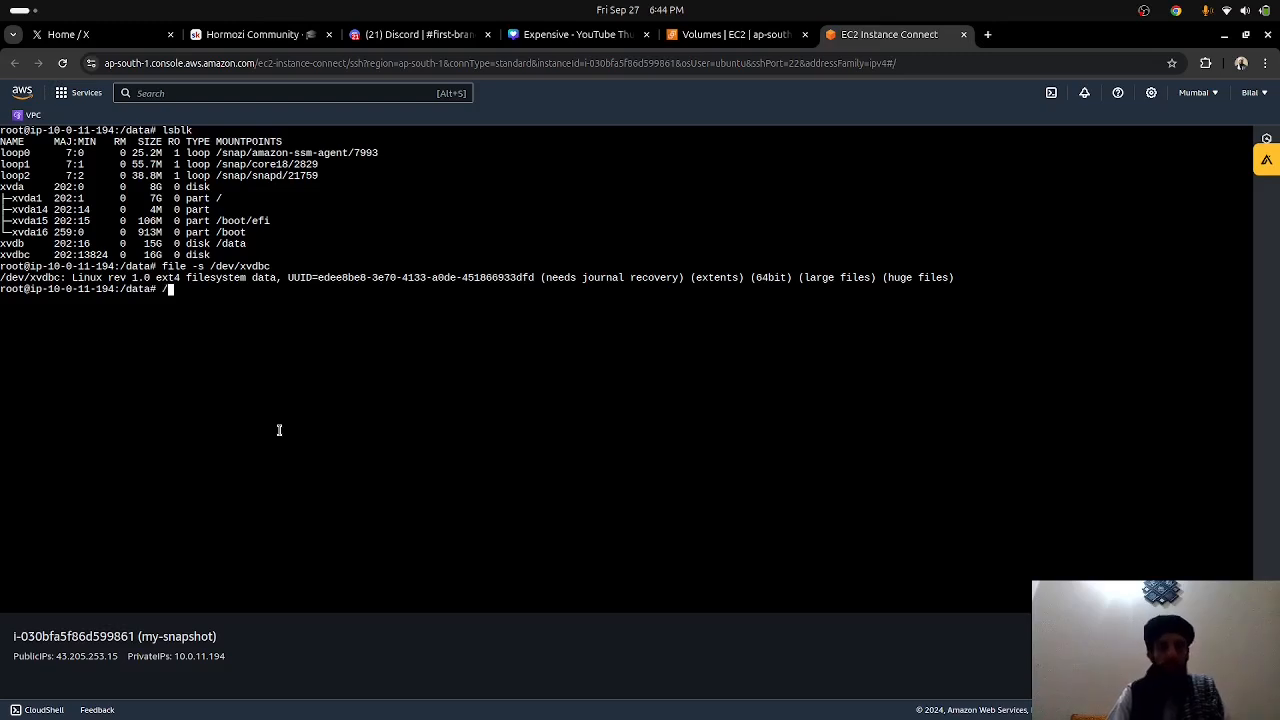
text(mki)
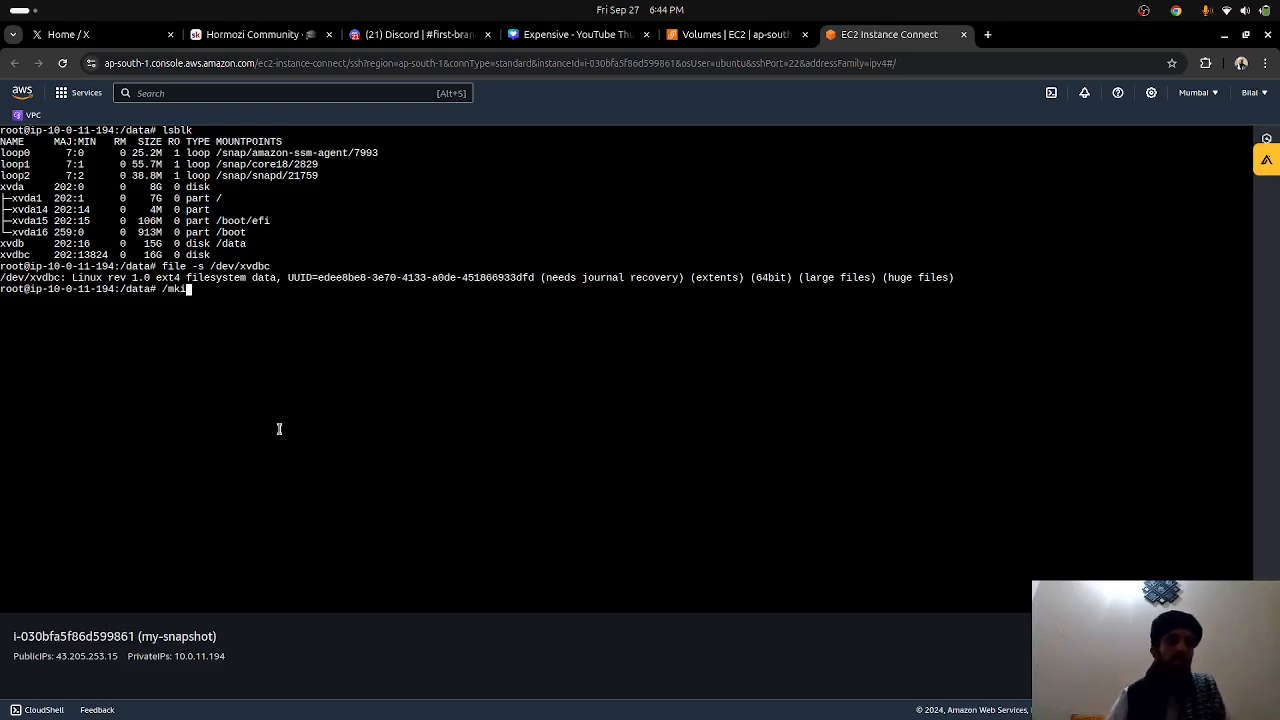
key(BackSpace)
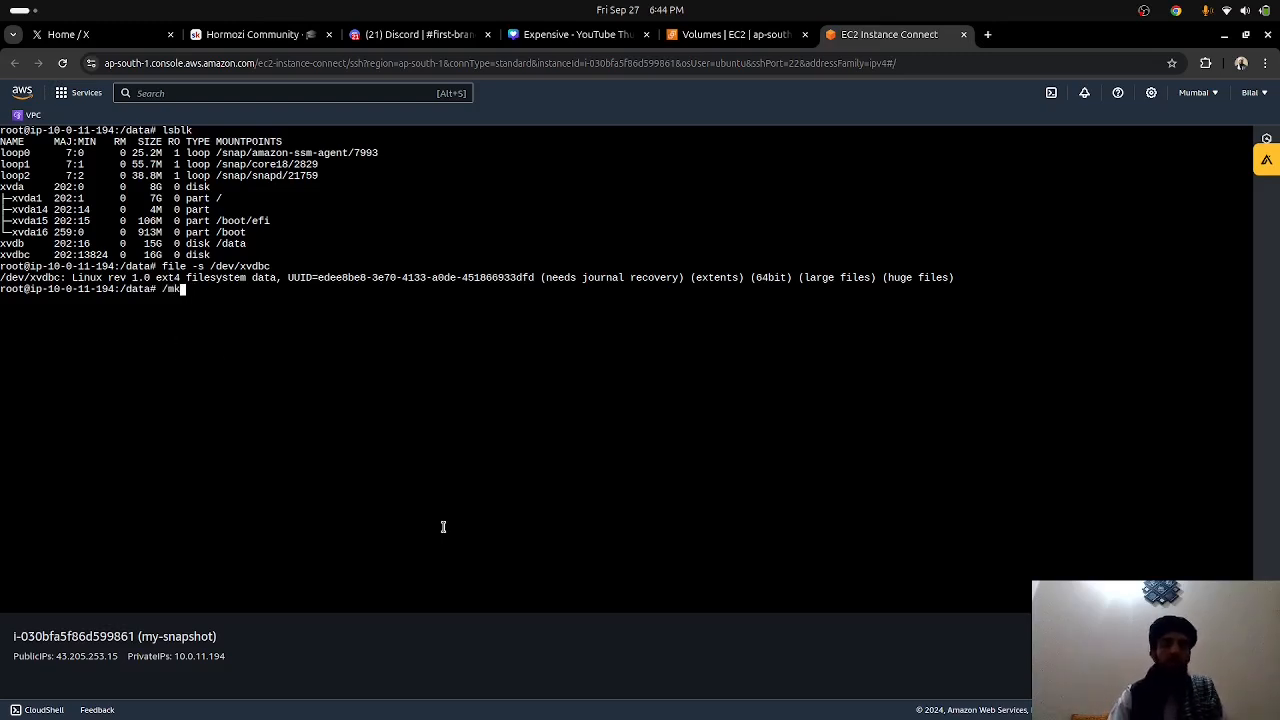
text(dir)
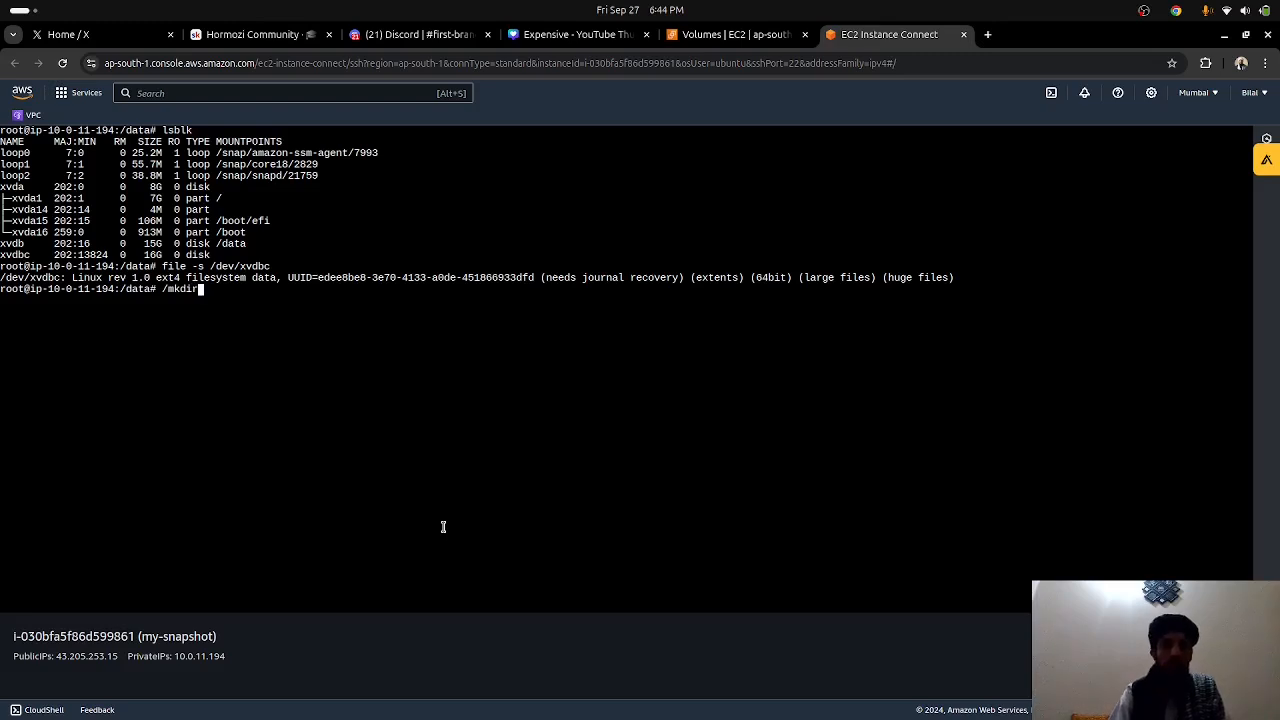
key(BackSpace)
key(BackSpace)
key(BackSpace)
key(BackSpace)
key(BackSpace)
key(BackSpace)
Create a mount directory named /snapdata with mkdir.
text(mkdi)
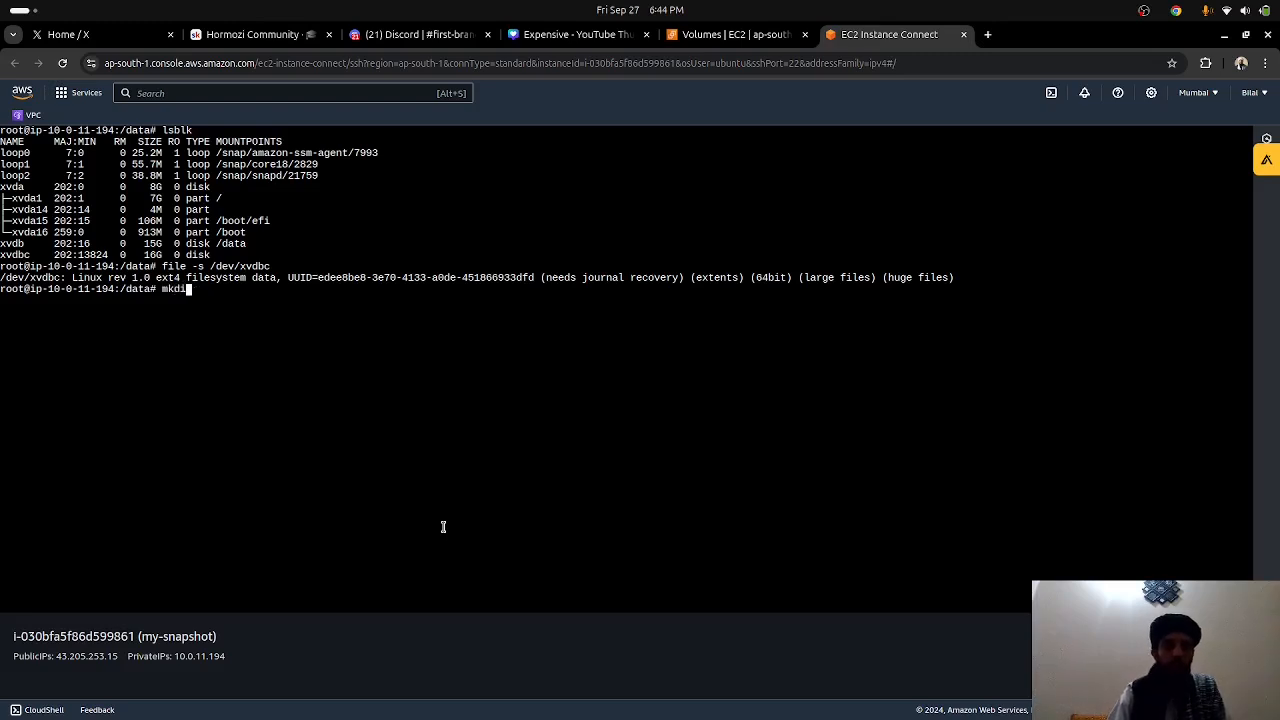
text(r /datab)
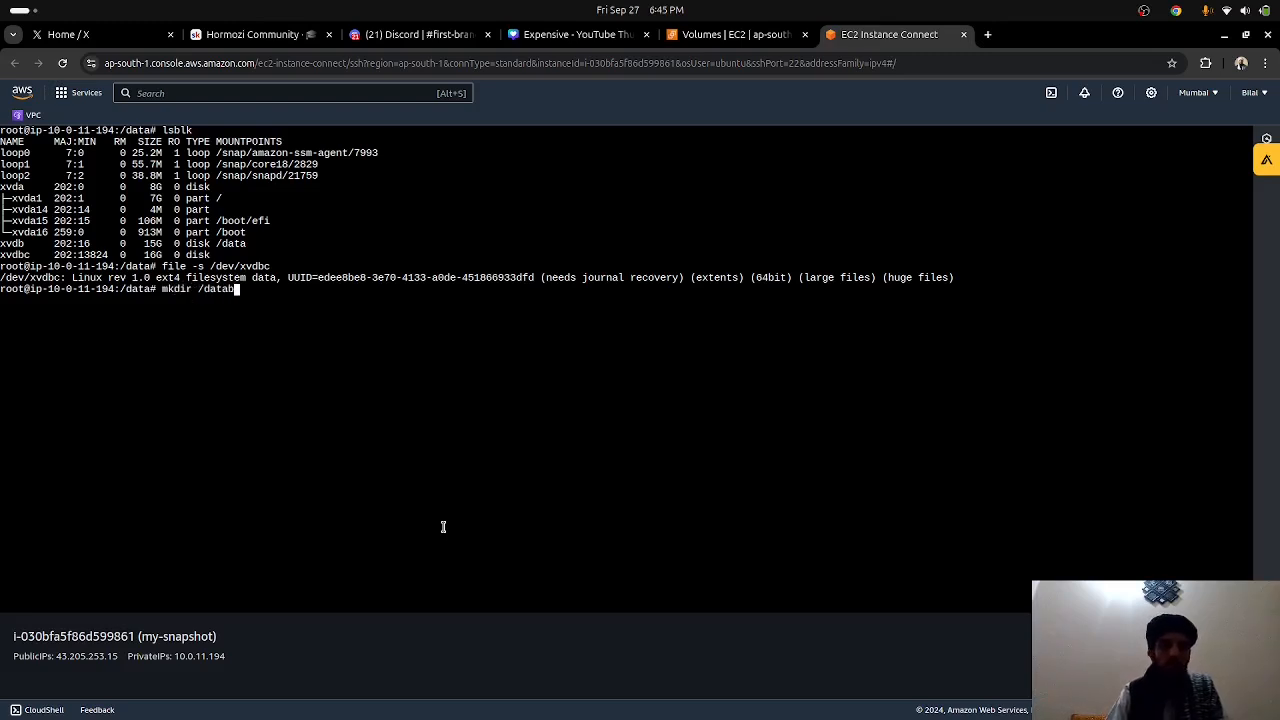
key(BackSpace)
key(BackSpace)
key(BackSpace)
key(BackSpace)
key(BackSpace)
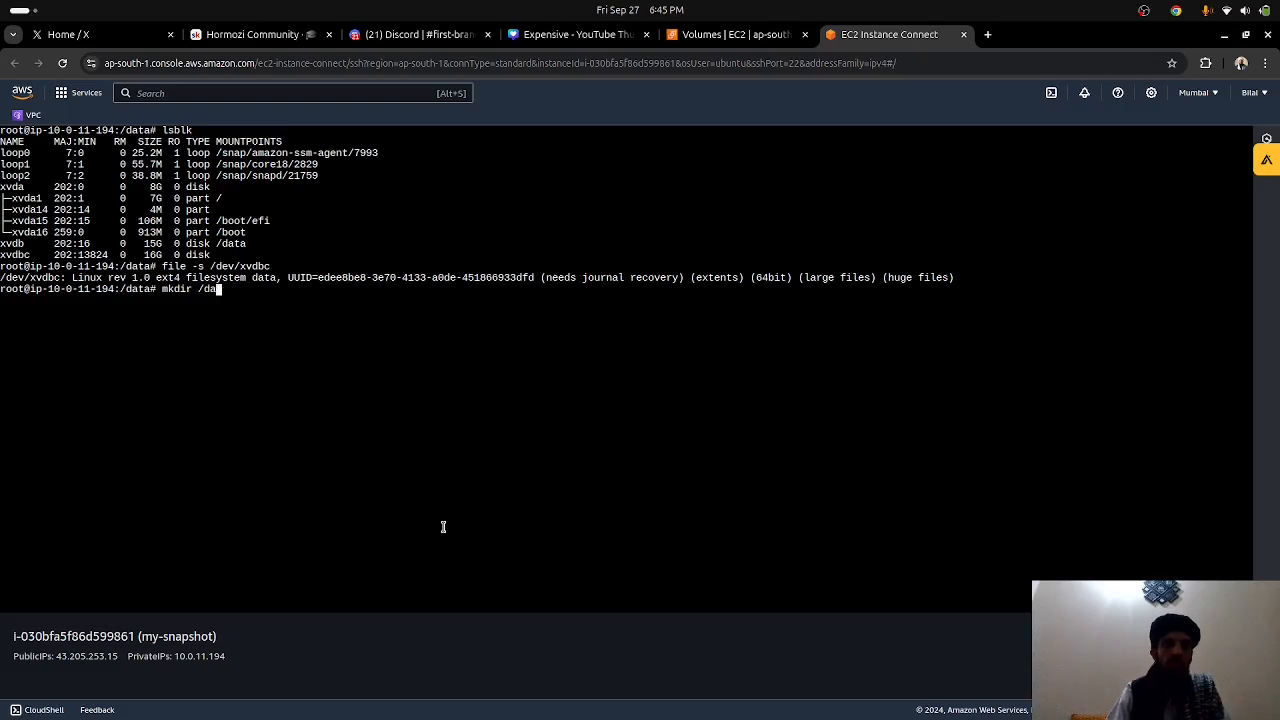
text(snap_data)
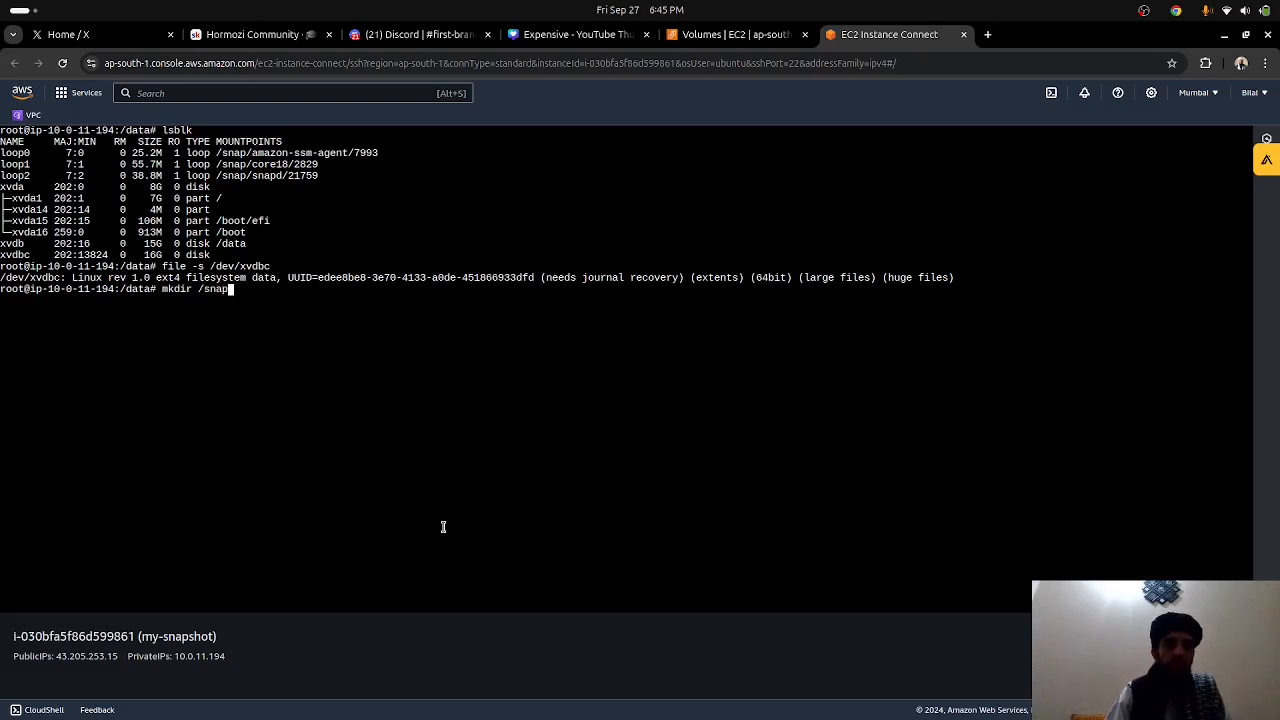
key(BackSpace)
key(BackSpace)
key(BackSpace)
key(BackSpace)
key(BackSpace)
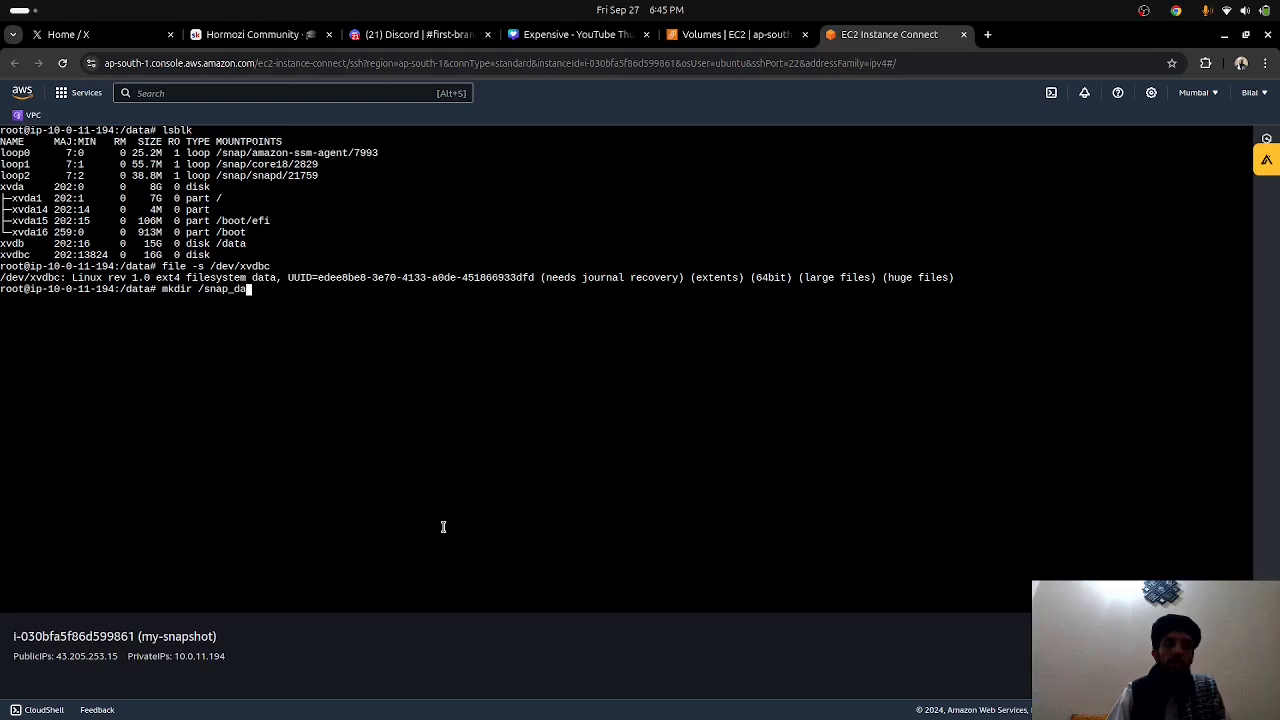
text(data)
key(Return)
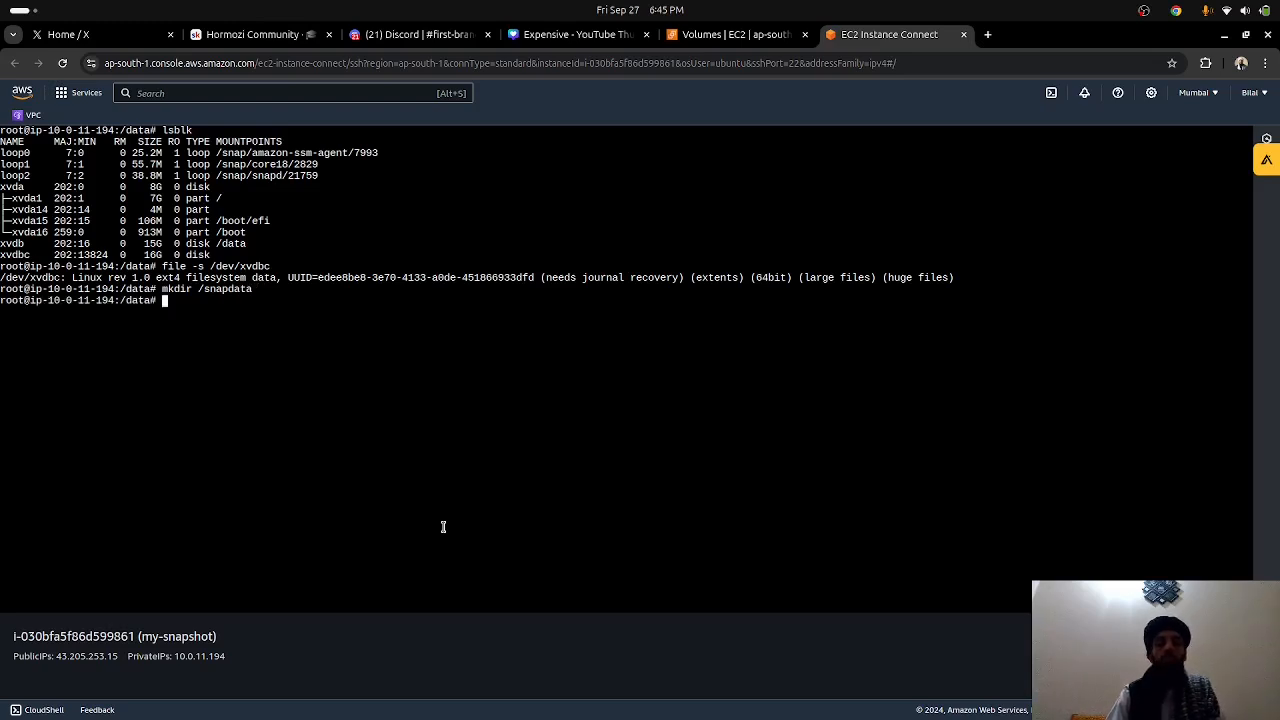
Mount the new disk /dev/xvdbc on the /snapdata directory.
text(mount )
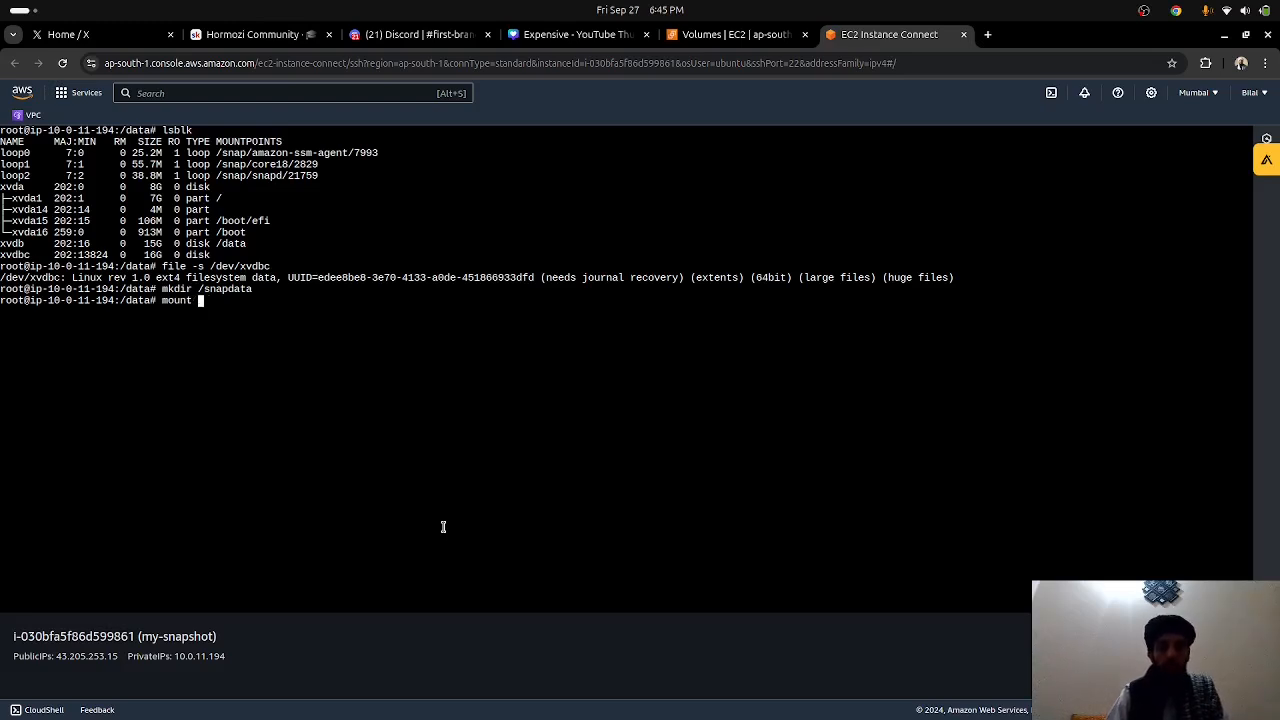
text(/dev/)
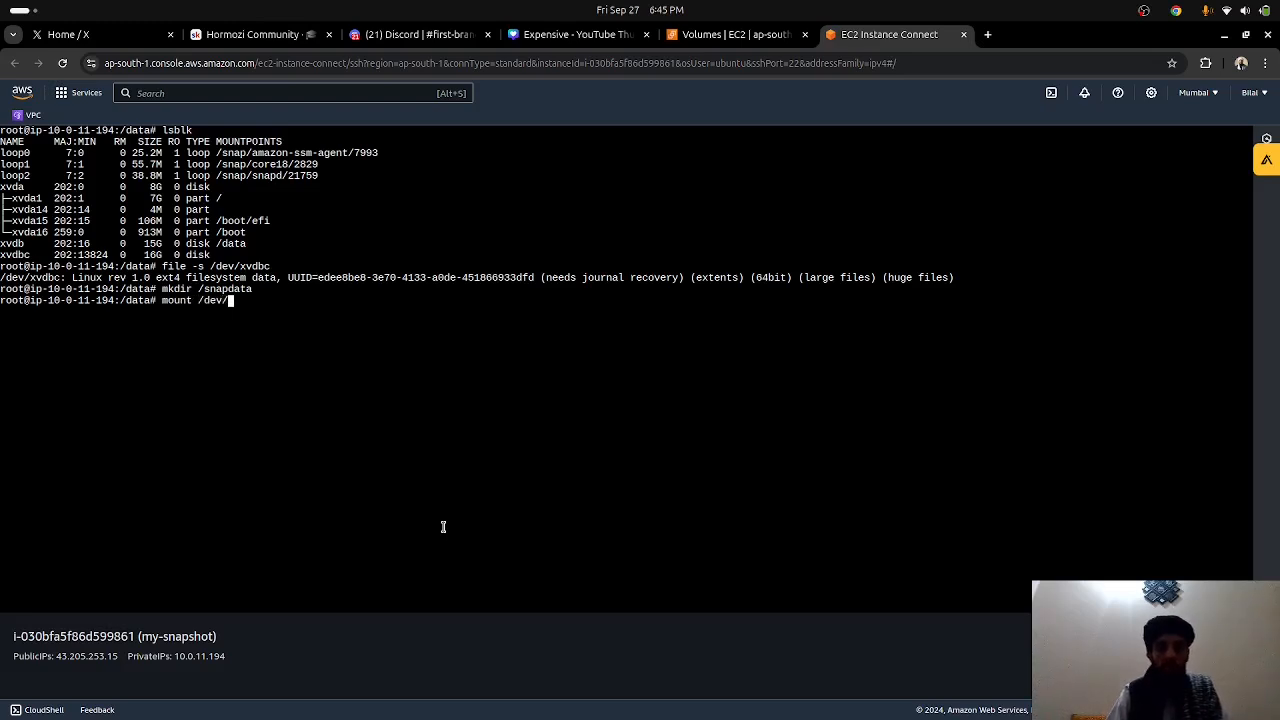
text(xvdb)
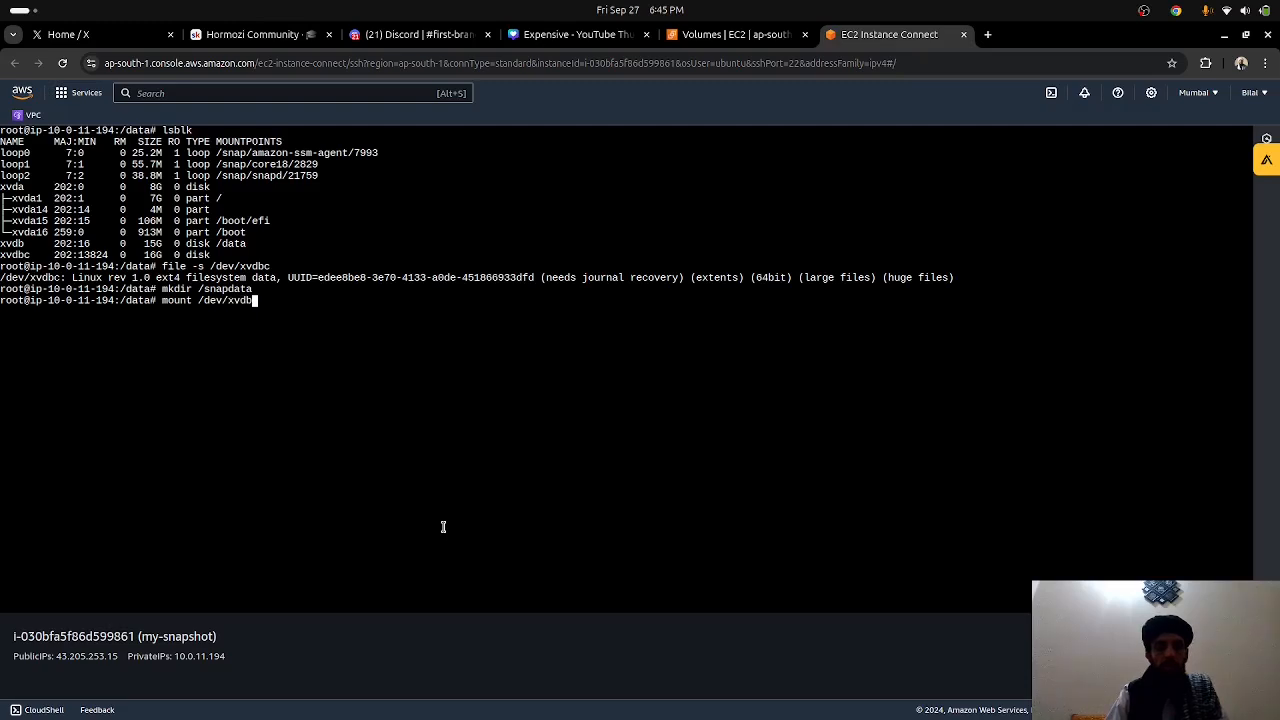
text(c /)
key(BackSpace)
key(BackSpace)
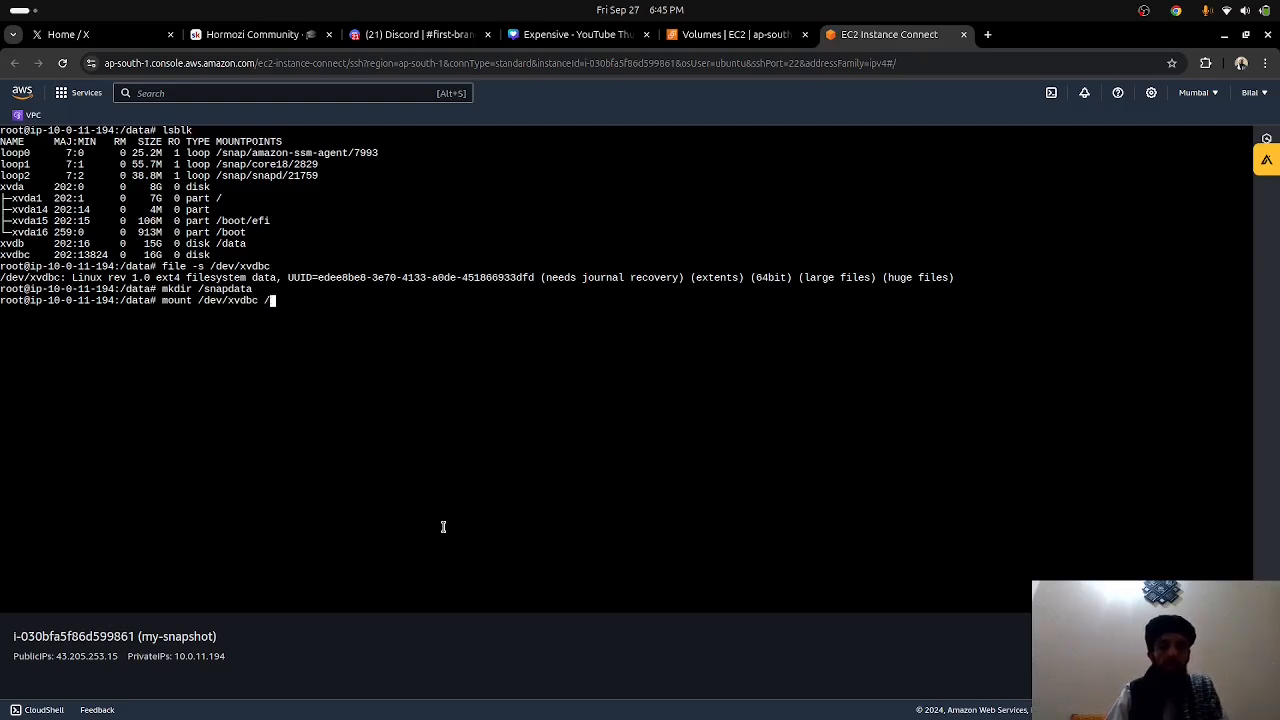
text(snapdata)
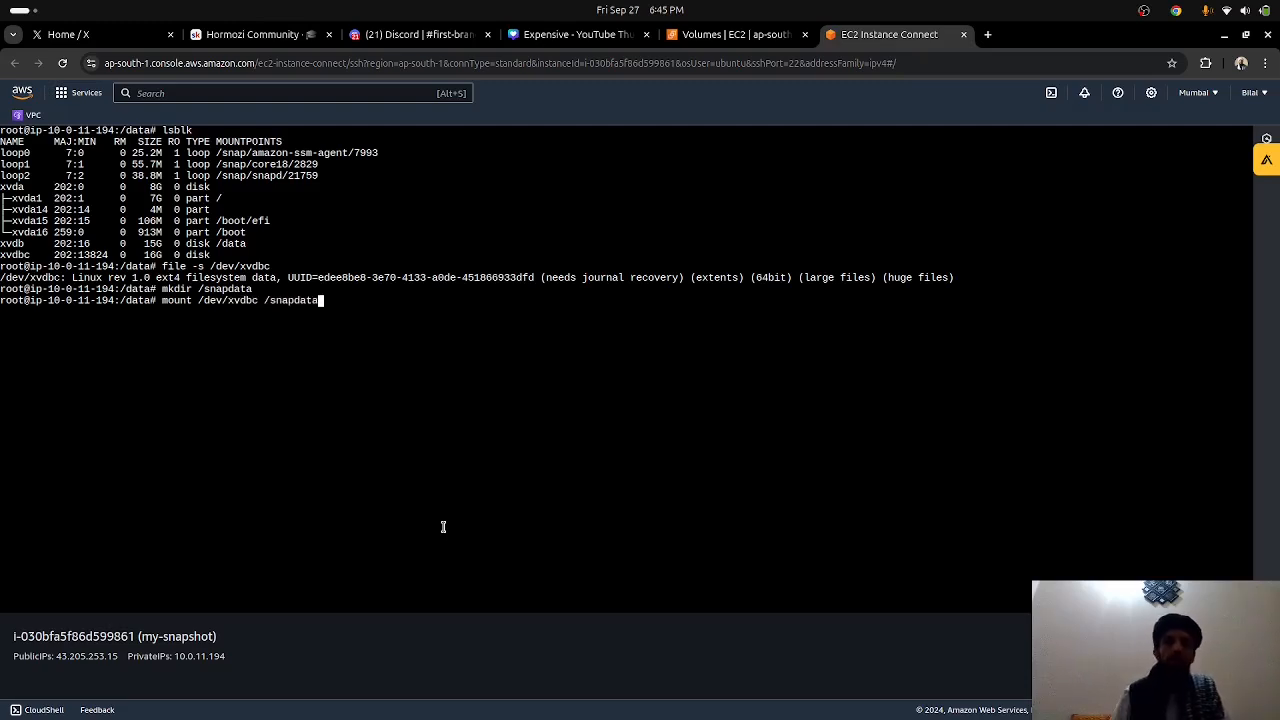
key(Return)
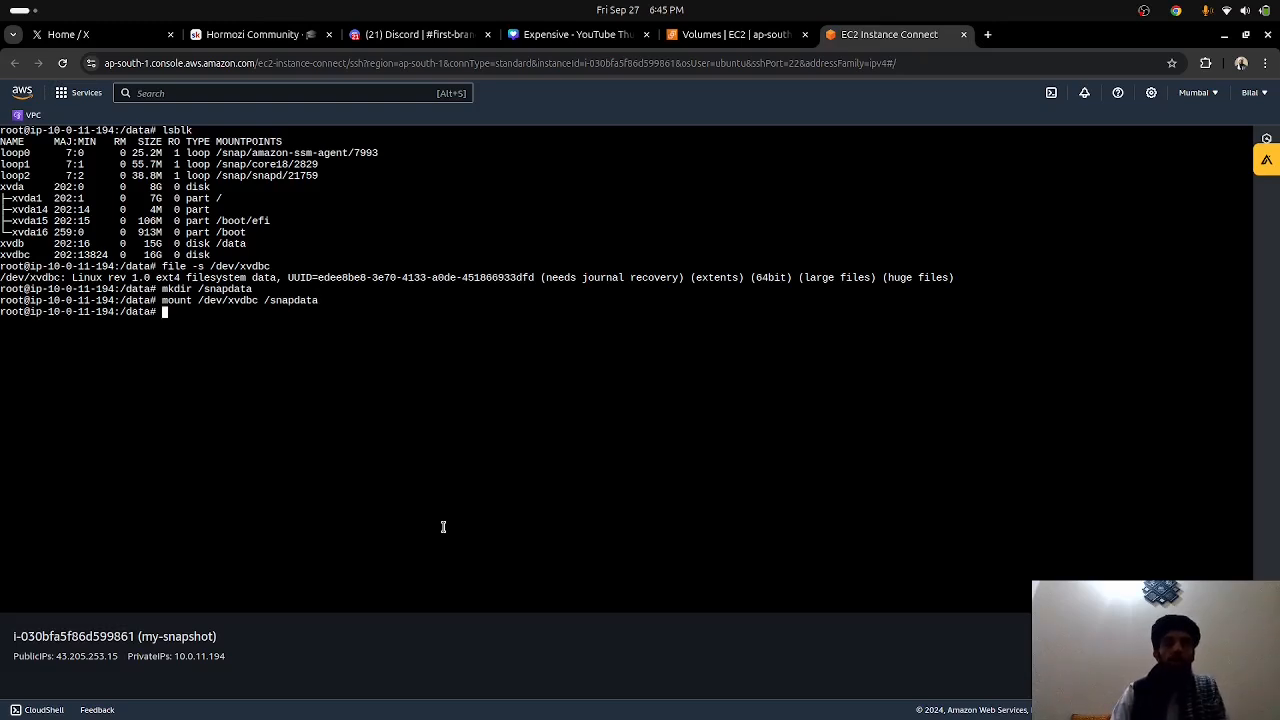
Check with the mountpoint command whether /snapdata is a mount point.
text(mountpoint)
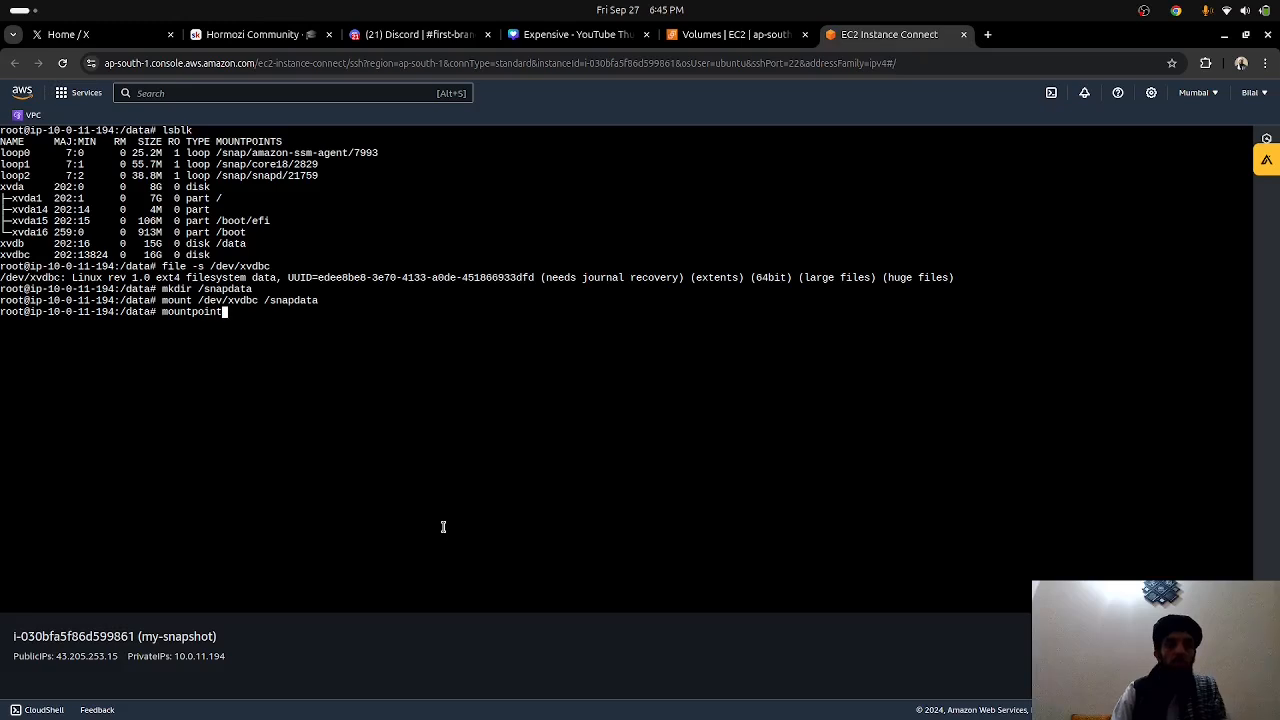
text( /snapdata)
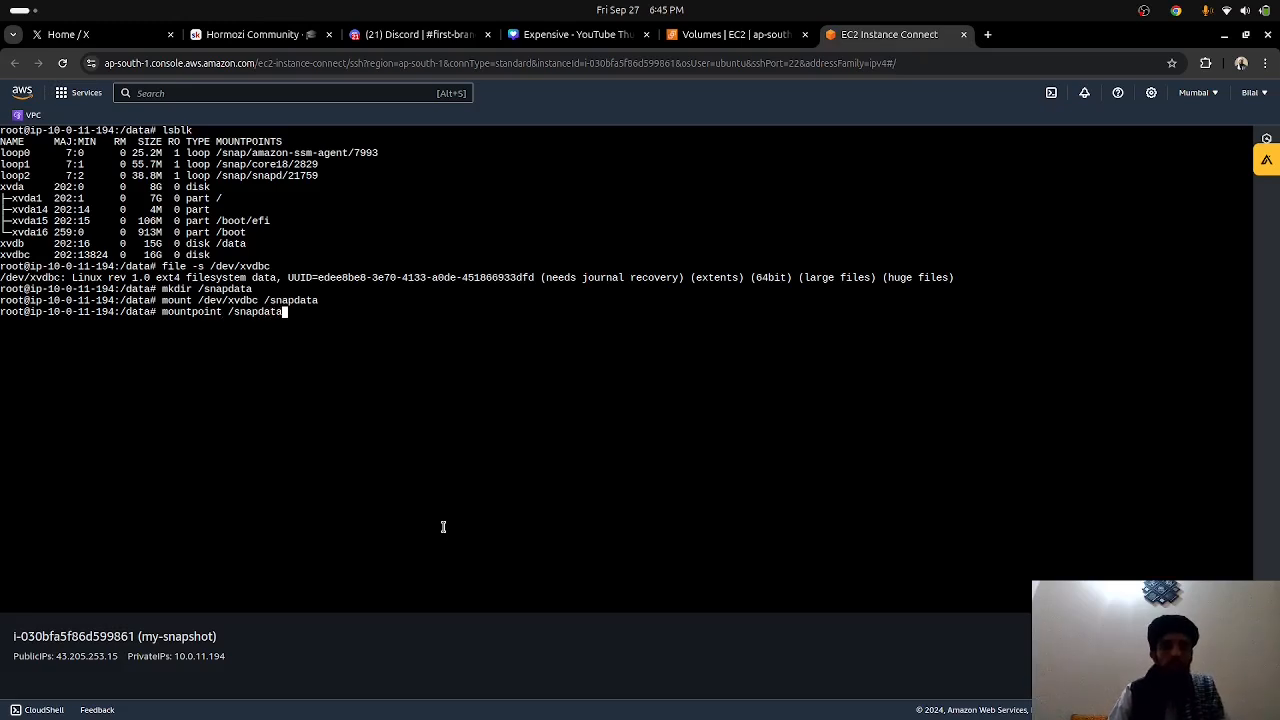
key(Return)
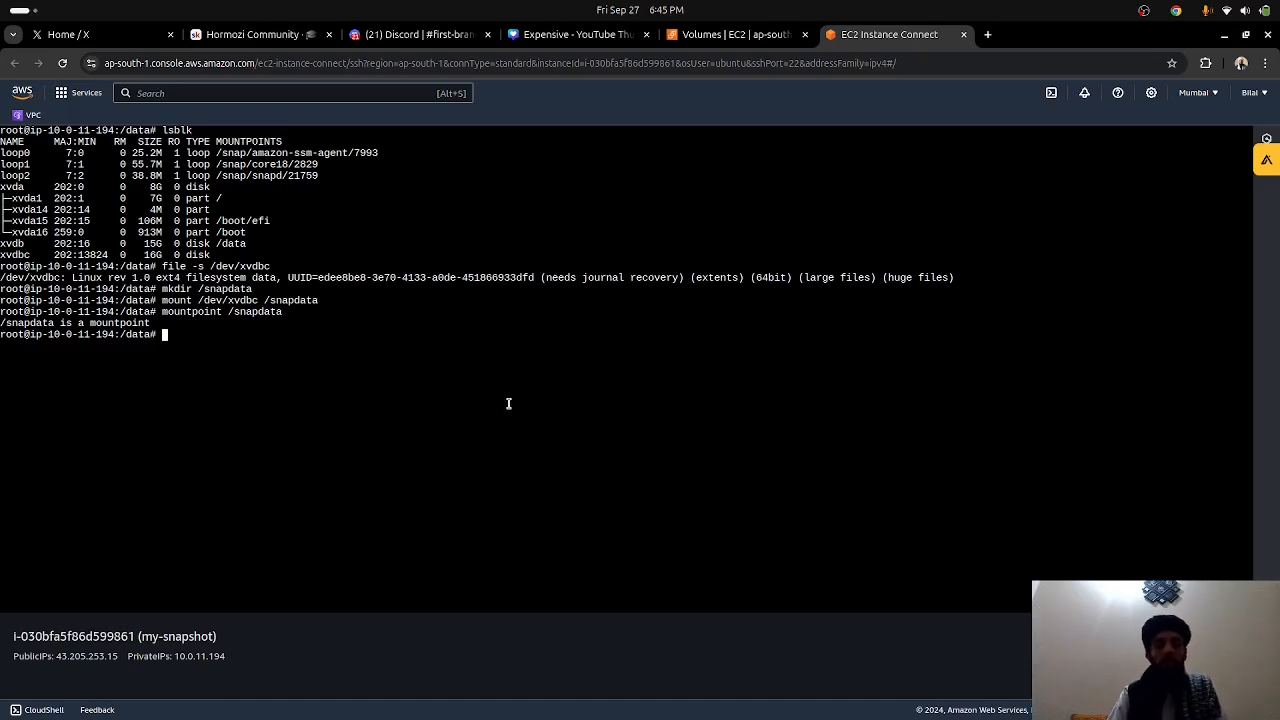
Change the working directory to /snapdata.
text(cd )
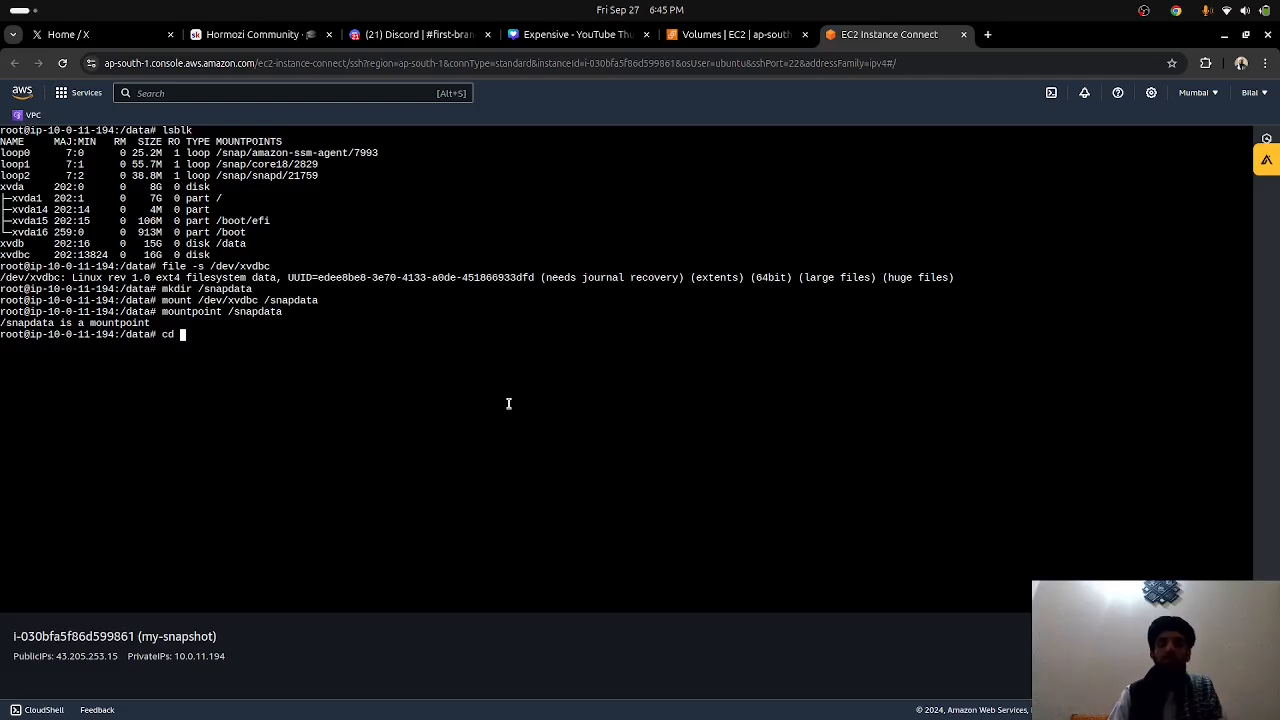
text(/data)
key(BackSpace)
key(BackSpace)
key(BackSpace)
key(BackSpace)
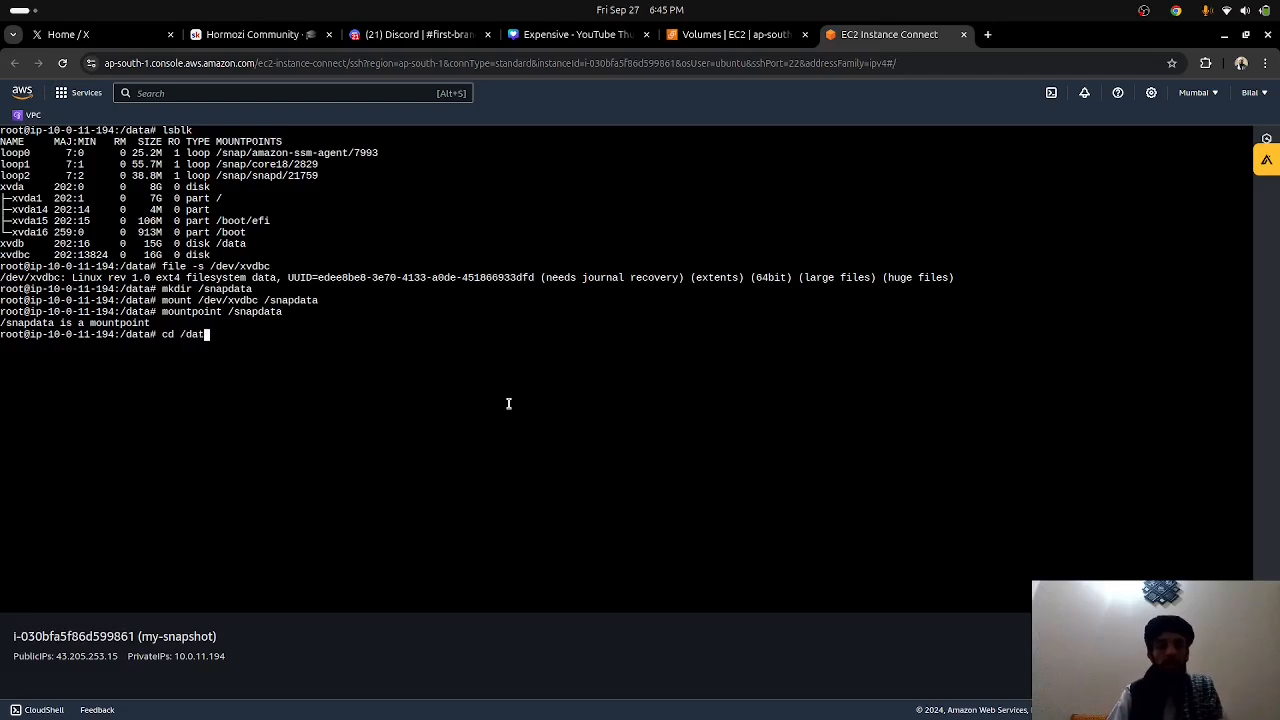
text(snapdata)
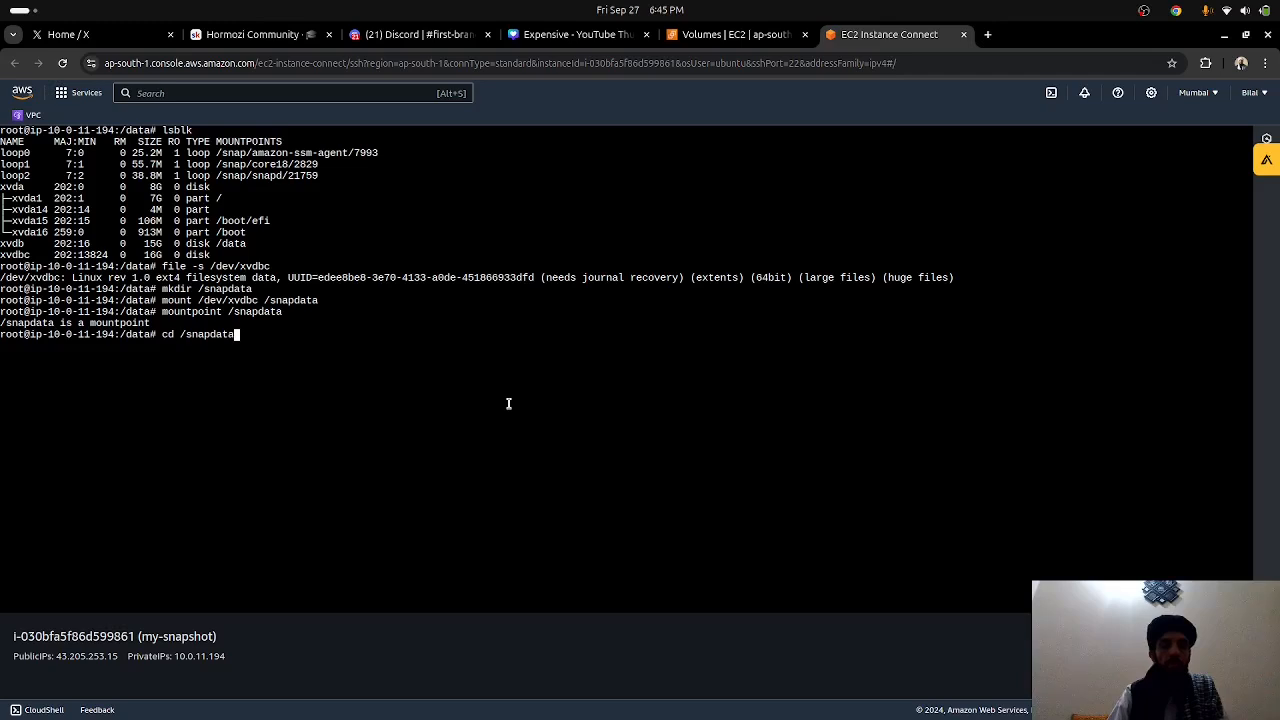
key(Return)
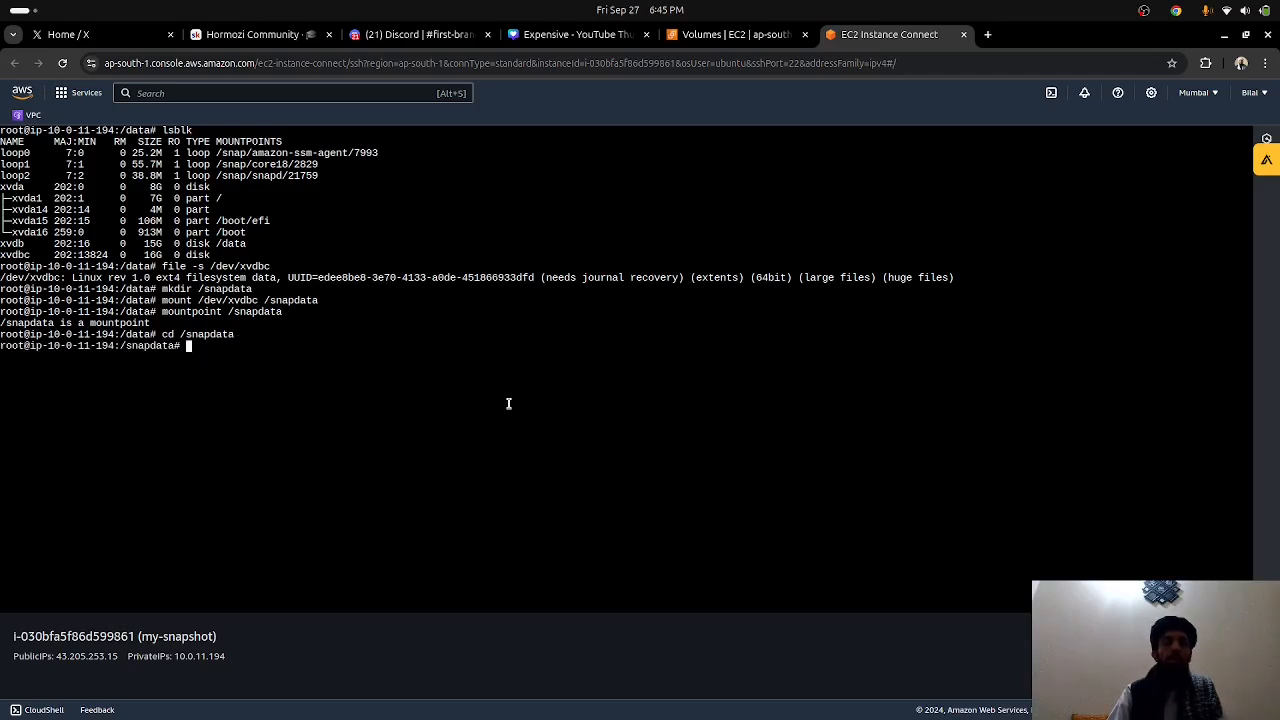
List the contents of /snapdata with ls and examine the file listing and the xvdbc entry in the device list.
text(ls)
key(Return)
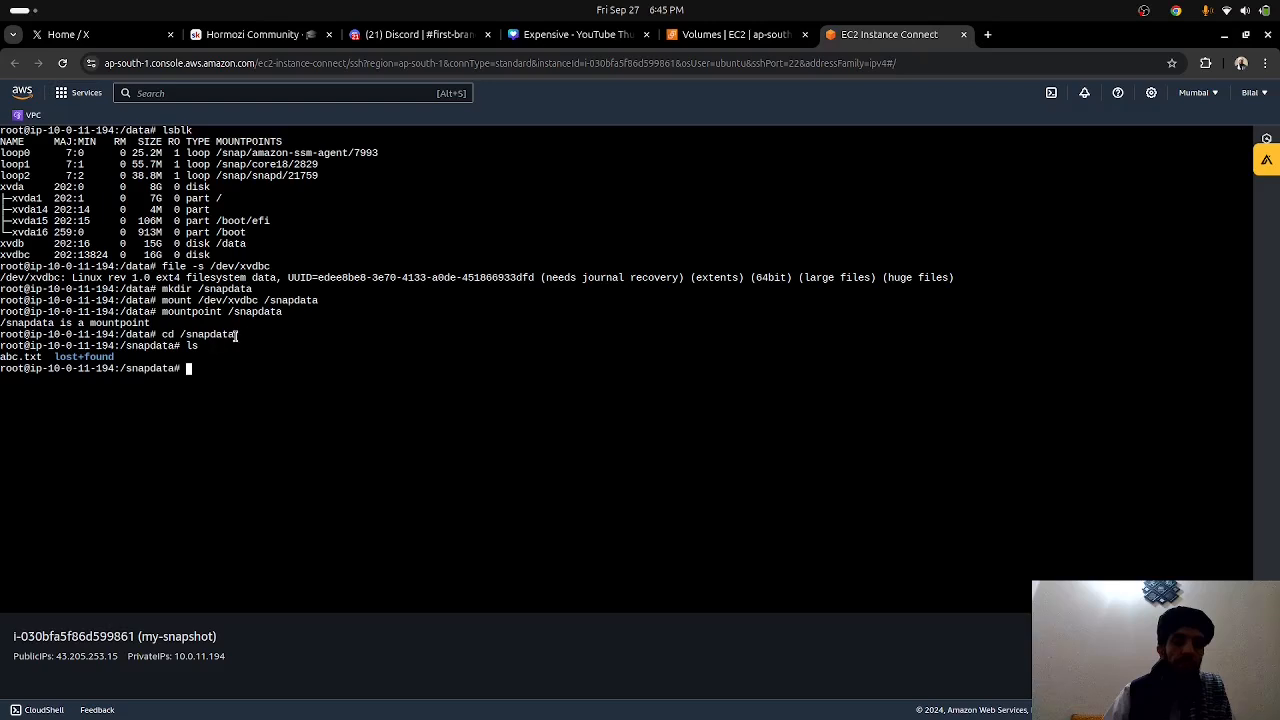
double_click(189, 334)
drag(42, 357, 1, 357)
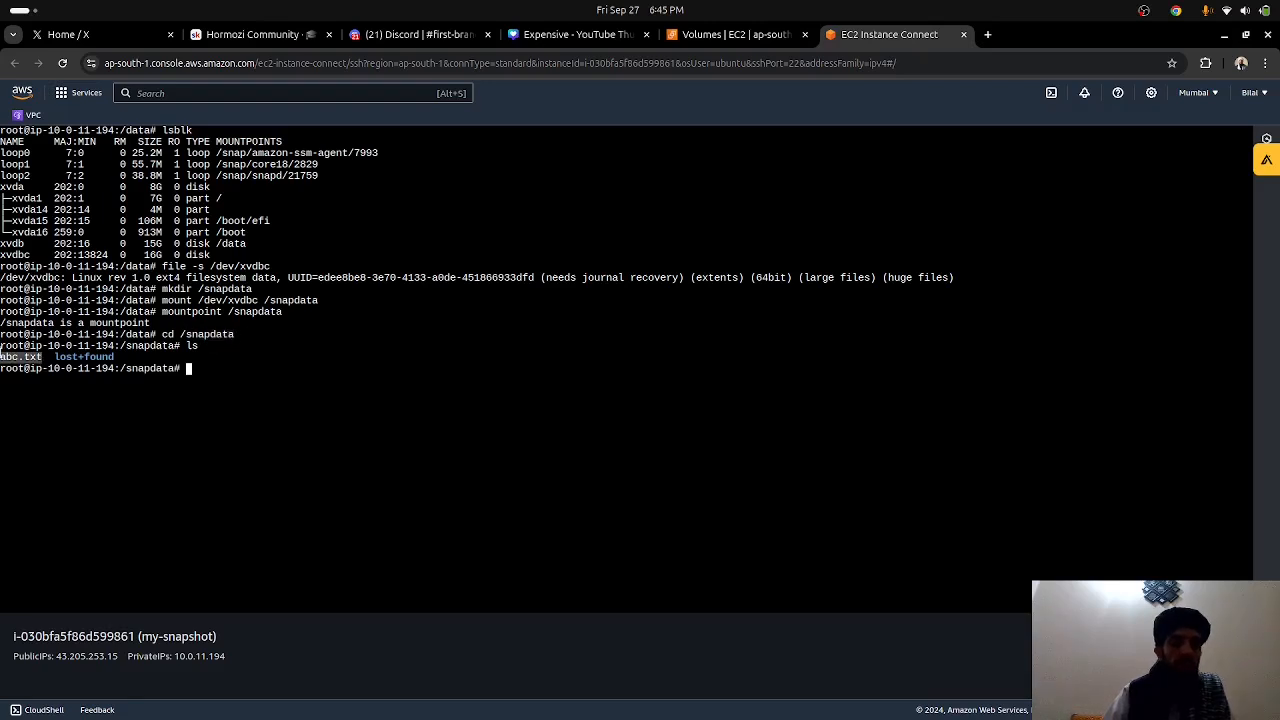
click(48, 367)
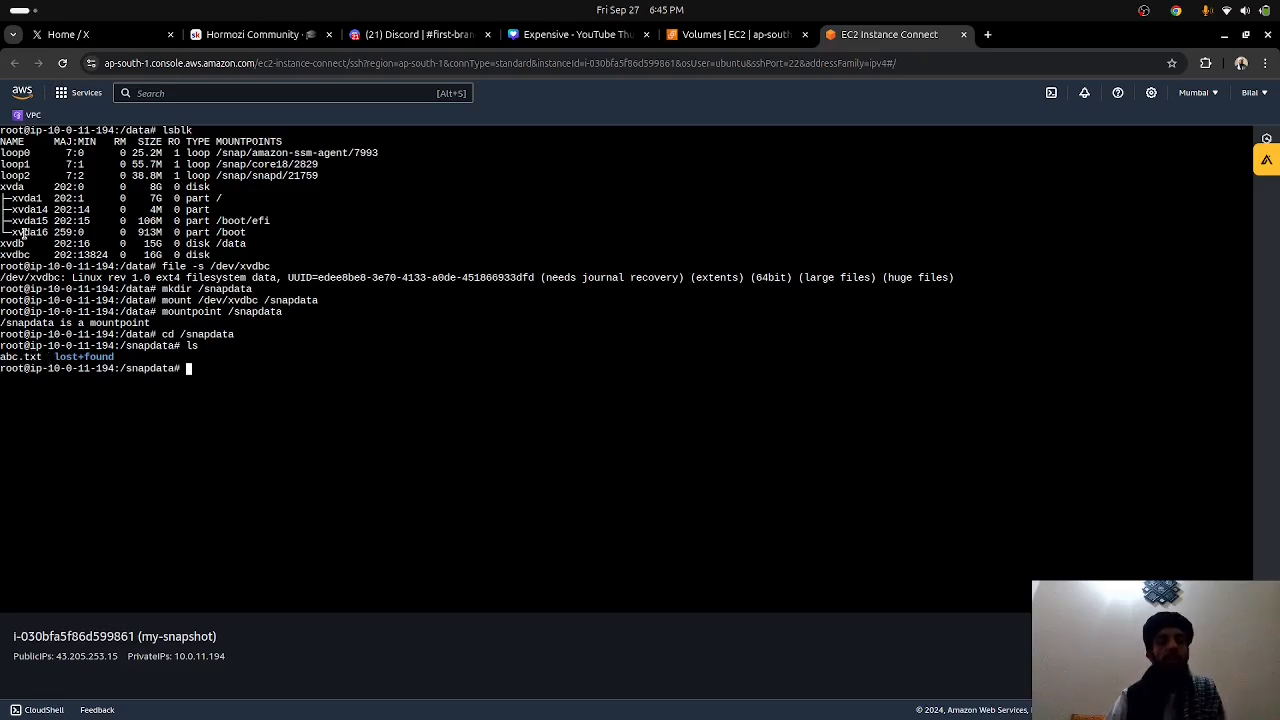
drag(31, 243, 2, 256)
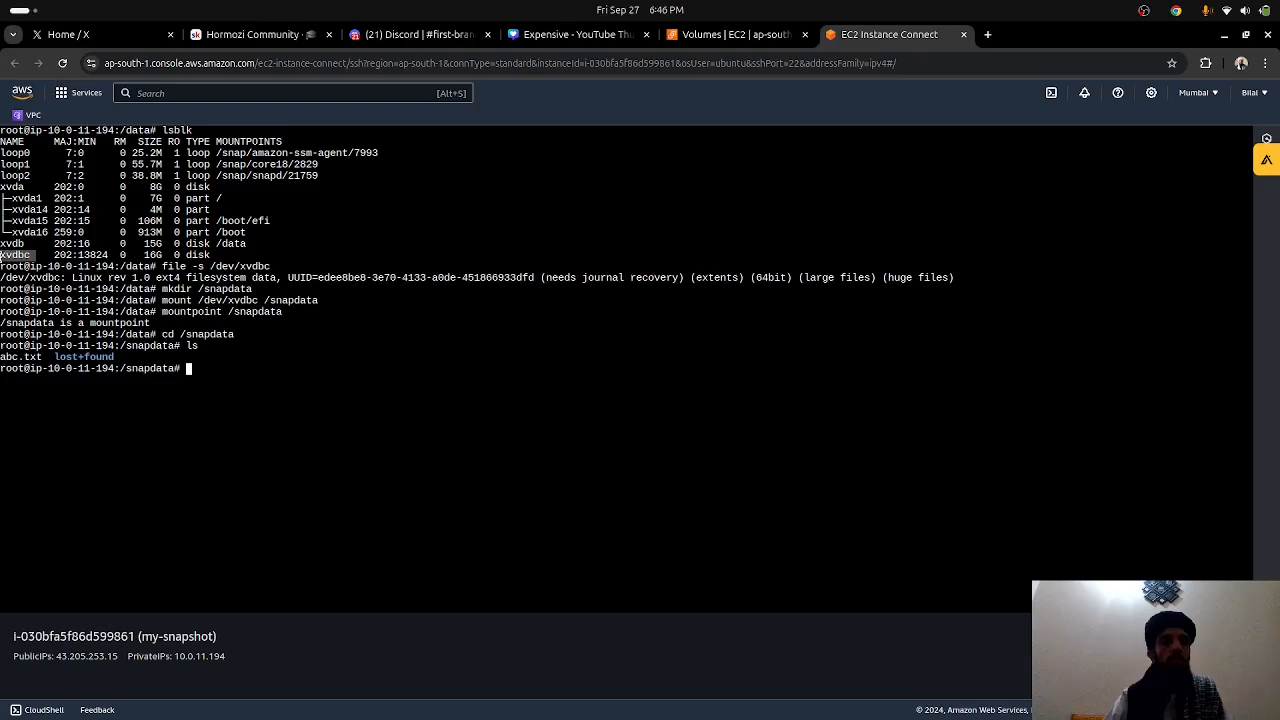
Output the contents of abc.txt with cat, then review its text and the original xvdb entry in the device list.
click(215, 375)
text(cat )
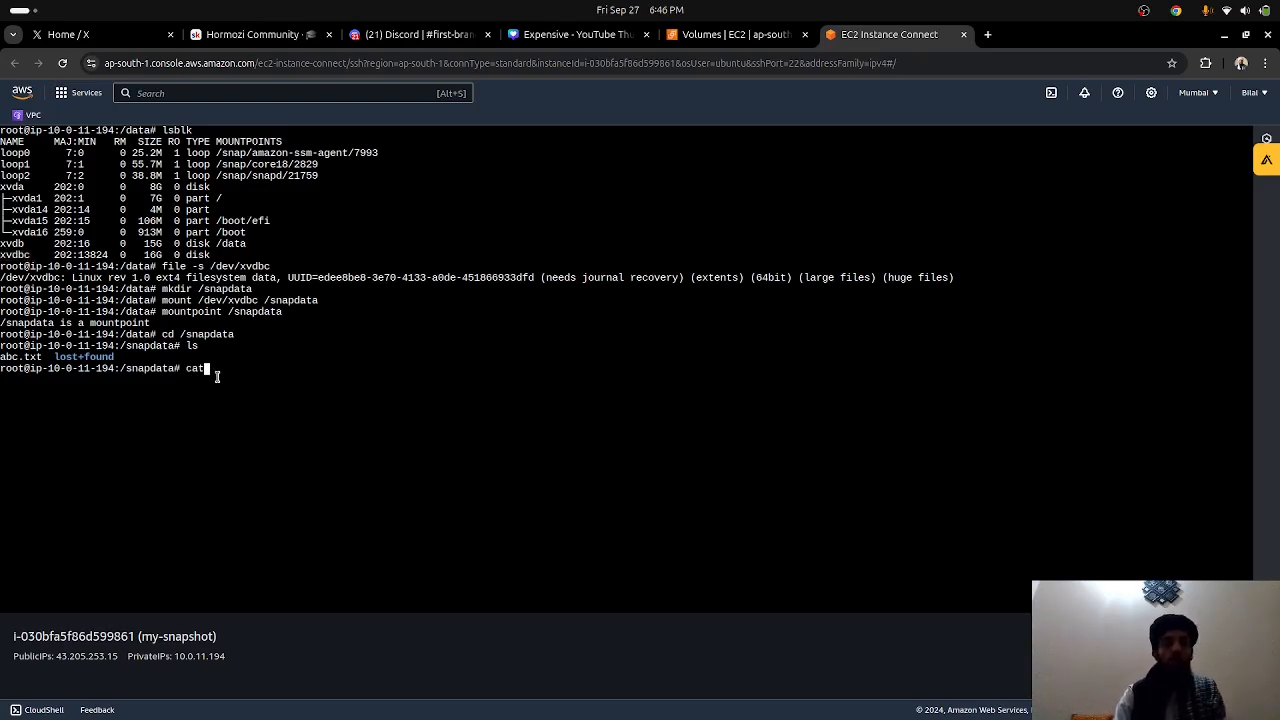
text(ab)
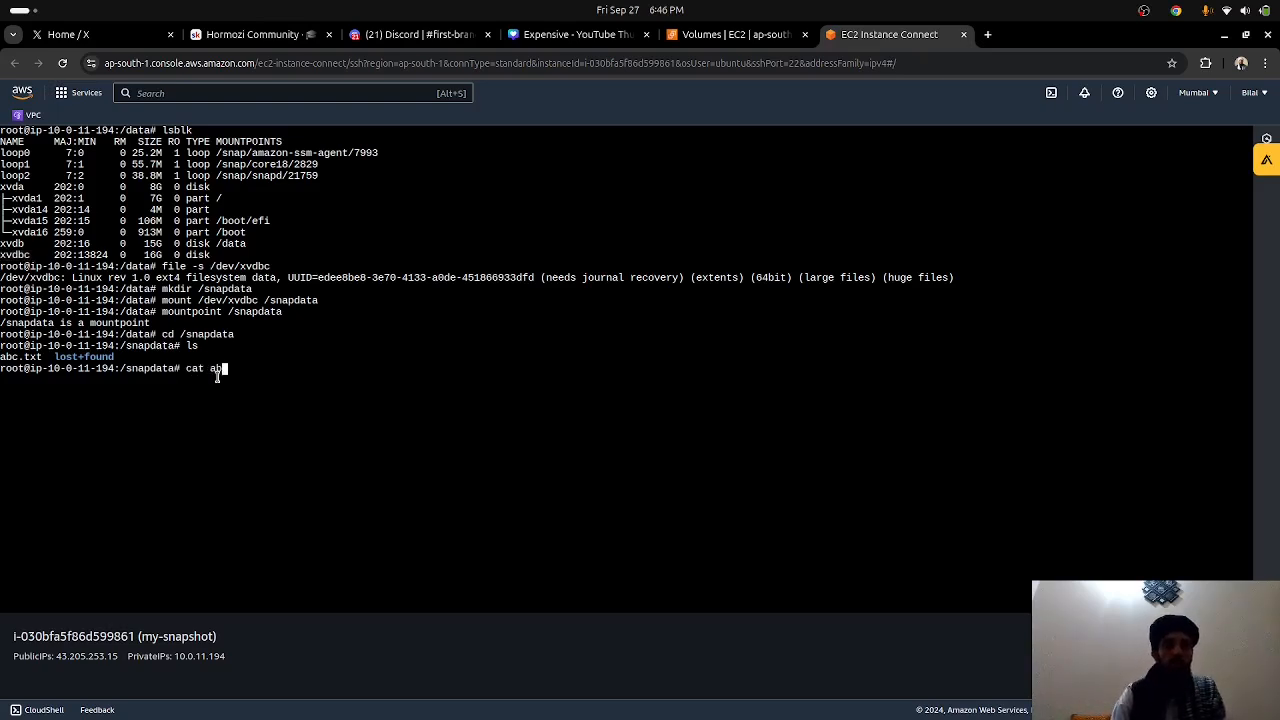
text(c.txt)
key(Return)
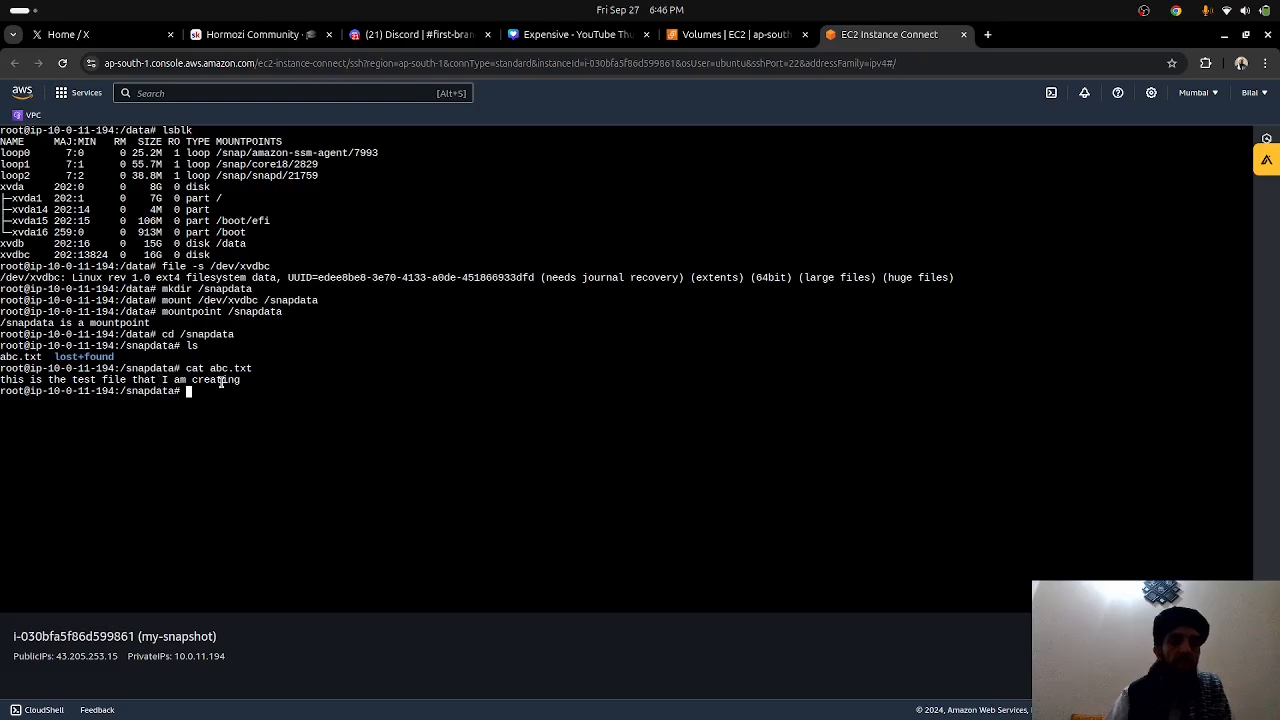
drag(115, 368, 179, 369)
click(176, 368)
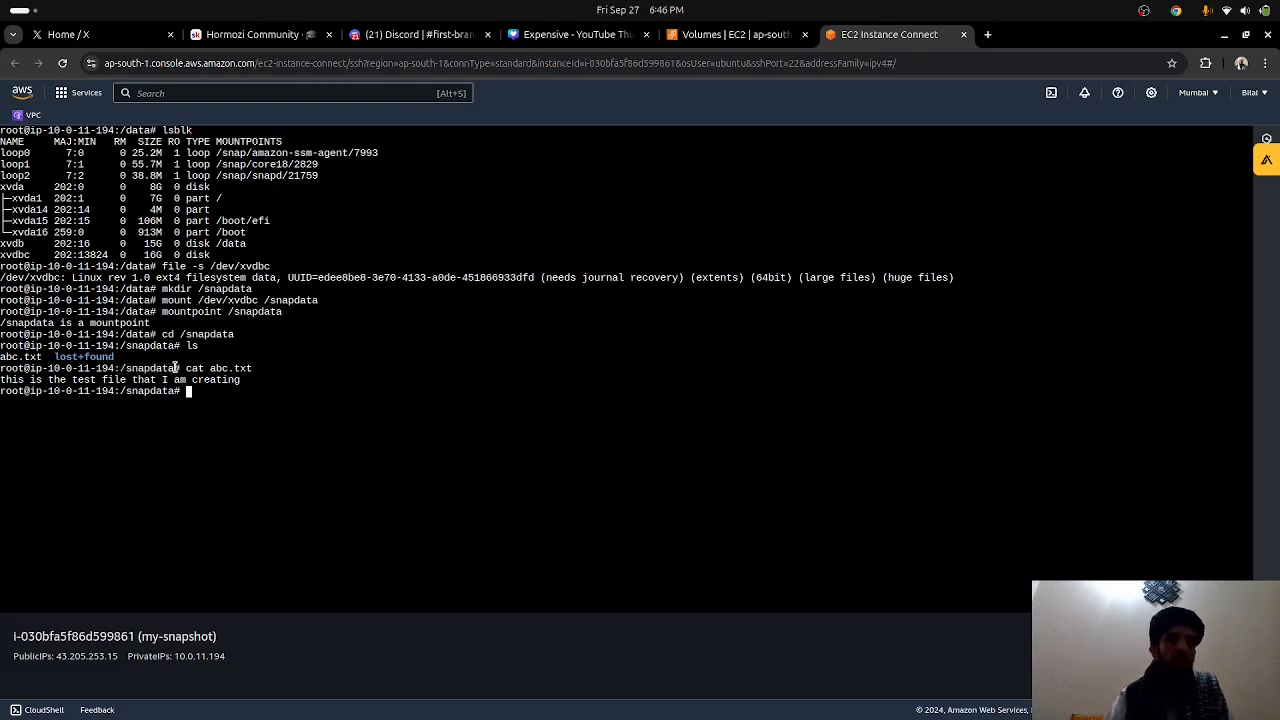
drag(241, 381, 4, 372)
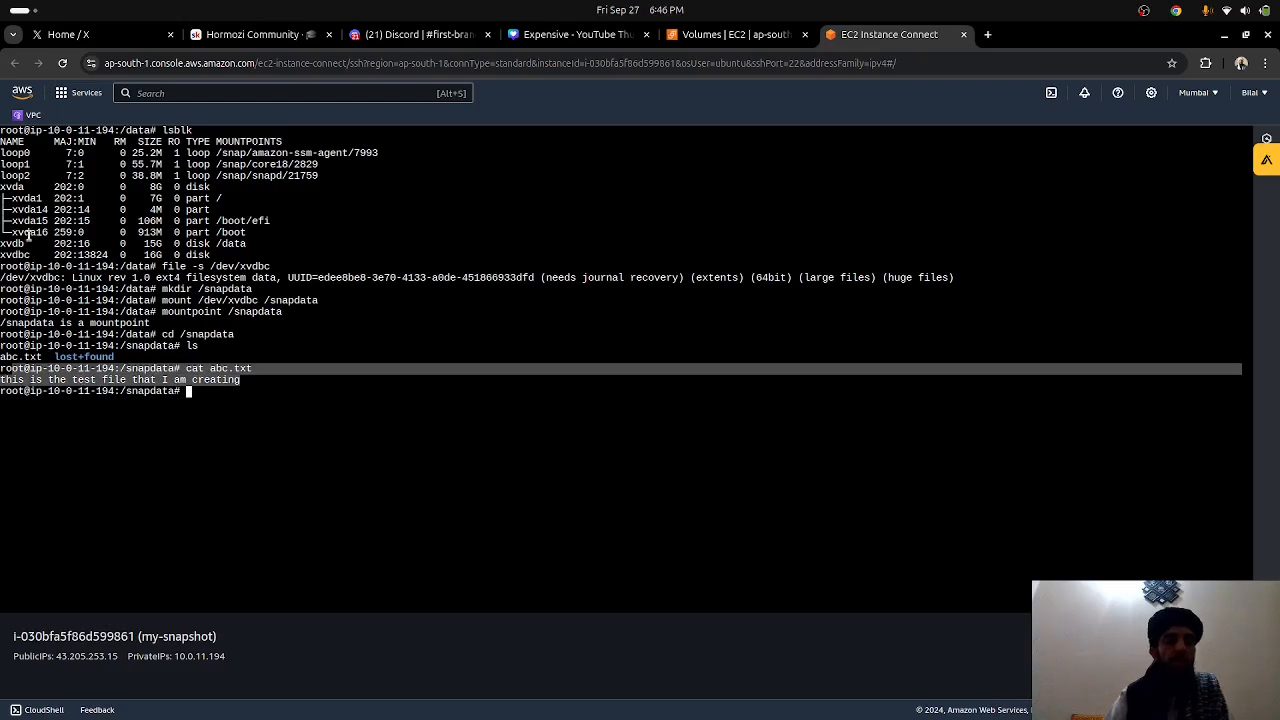
drag(27, 243, 3, 245)
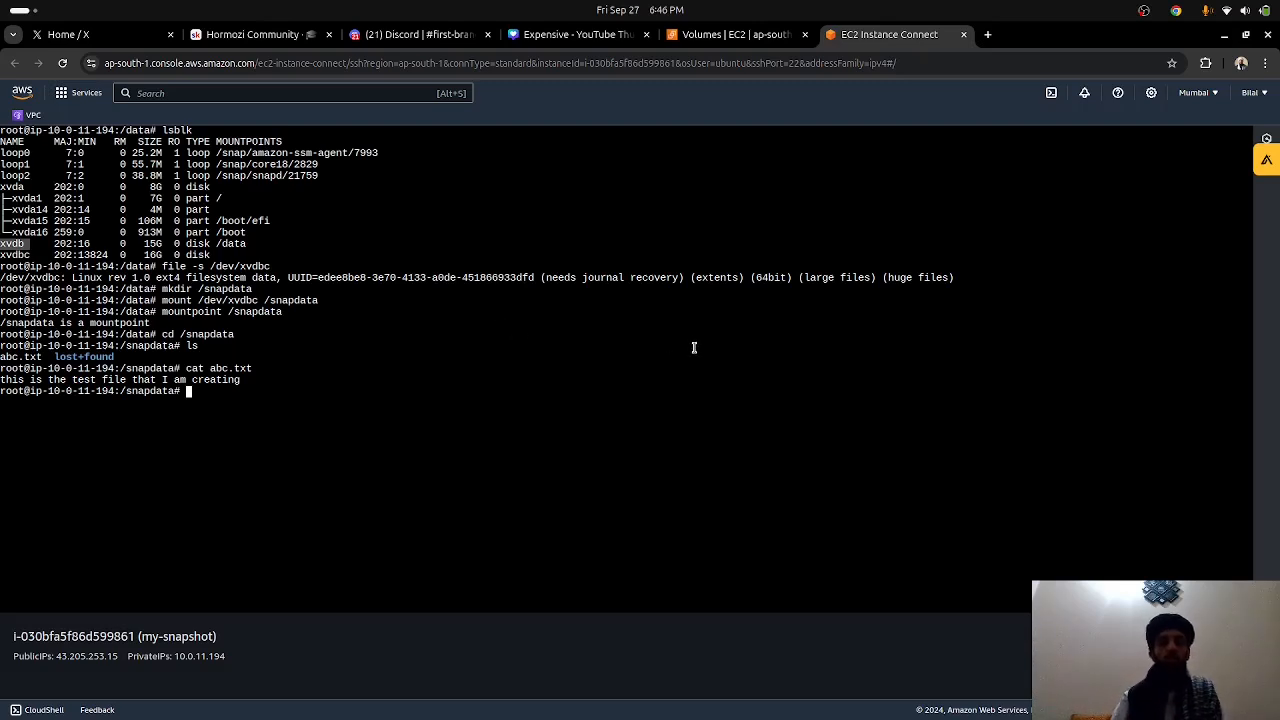
Compare the xvdb and xvdbc entries in the device list and review the abc.txt output in the terminal.
click(20, 245)
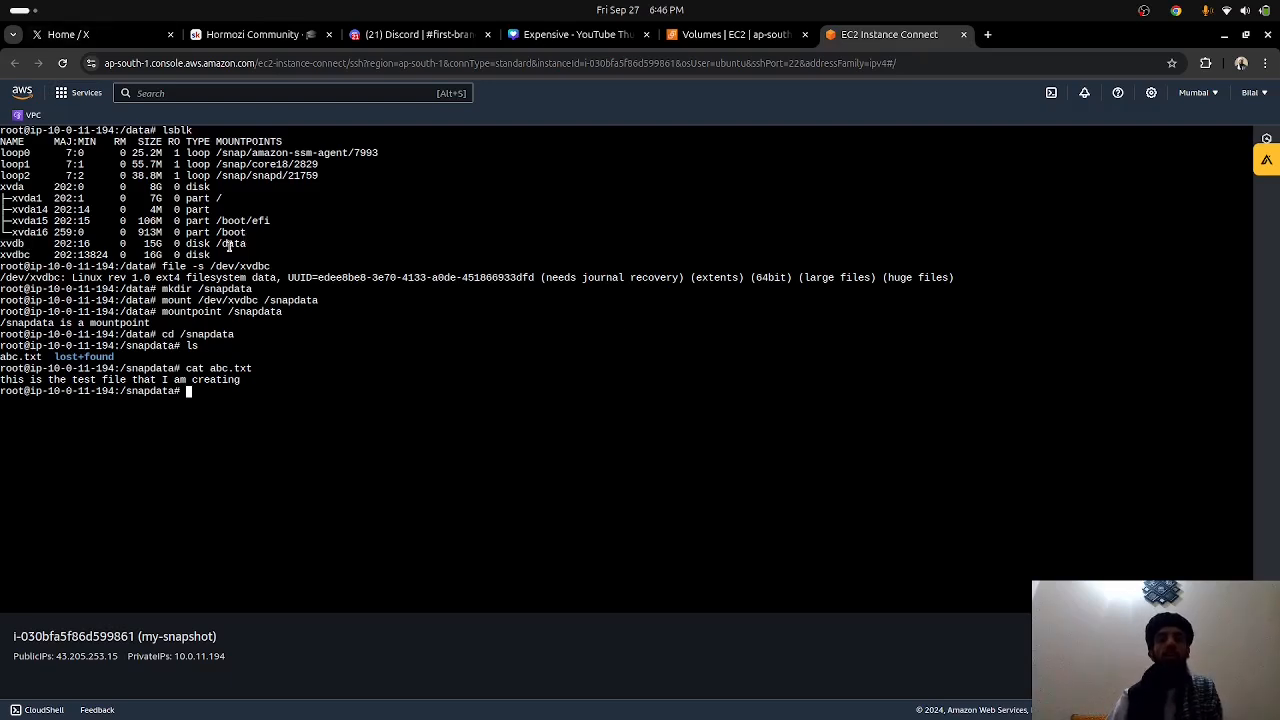
drag(220, 253, 2, 253)
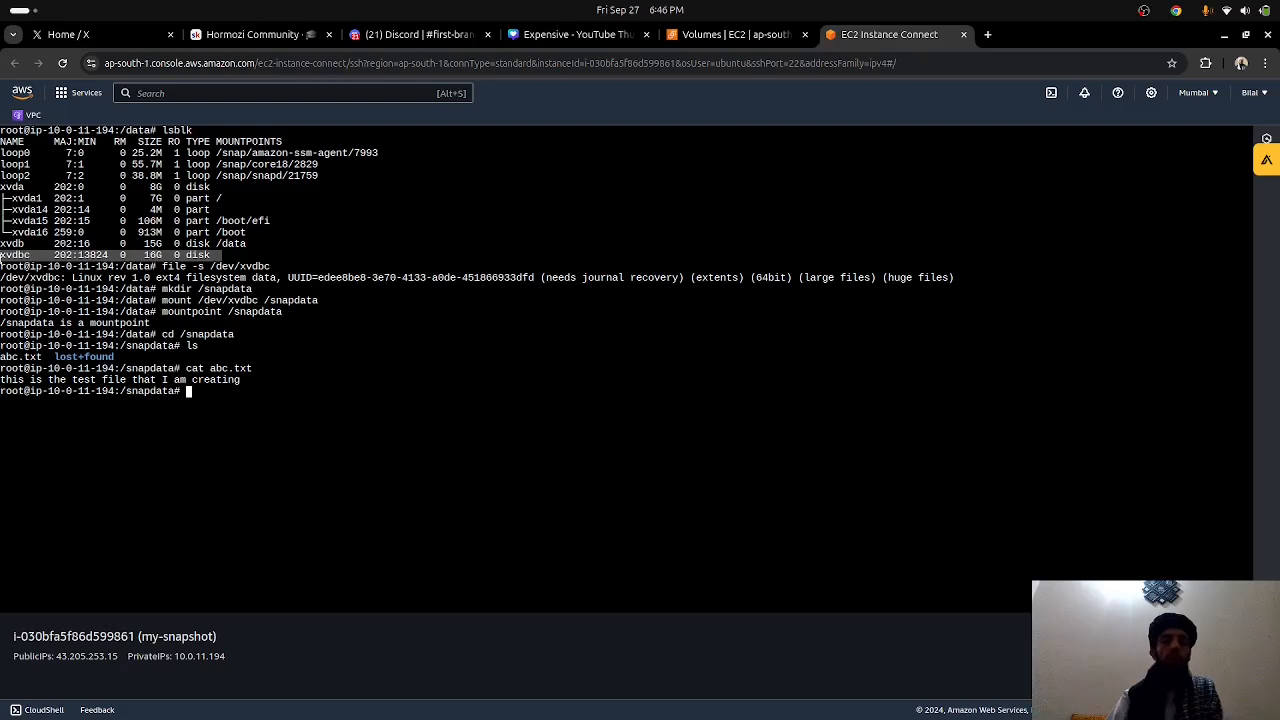
click(2, 258)
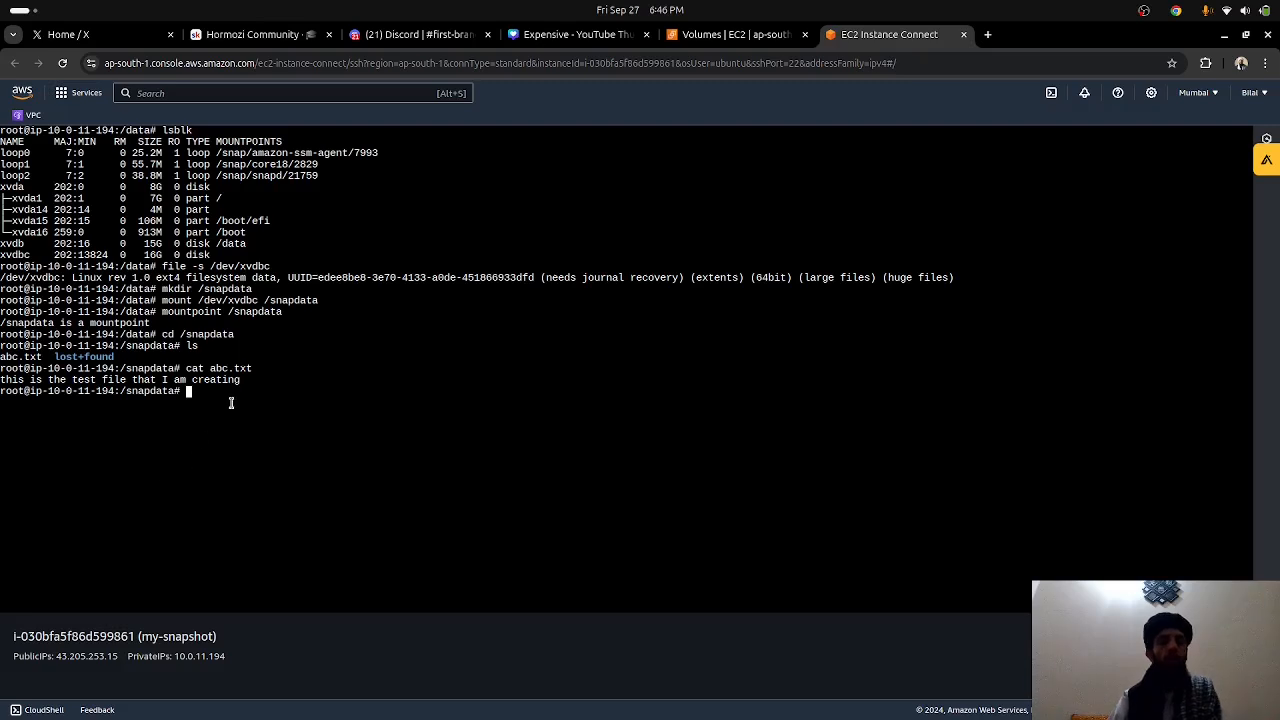
drag(259, 367, 197, 370)
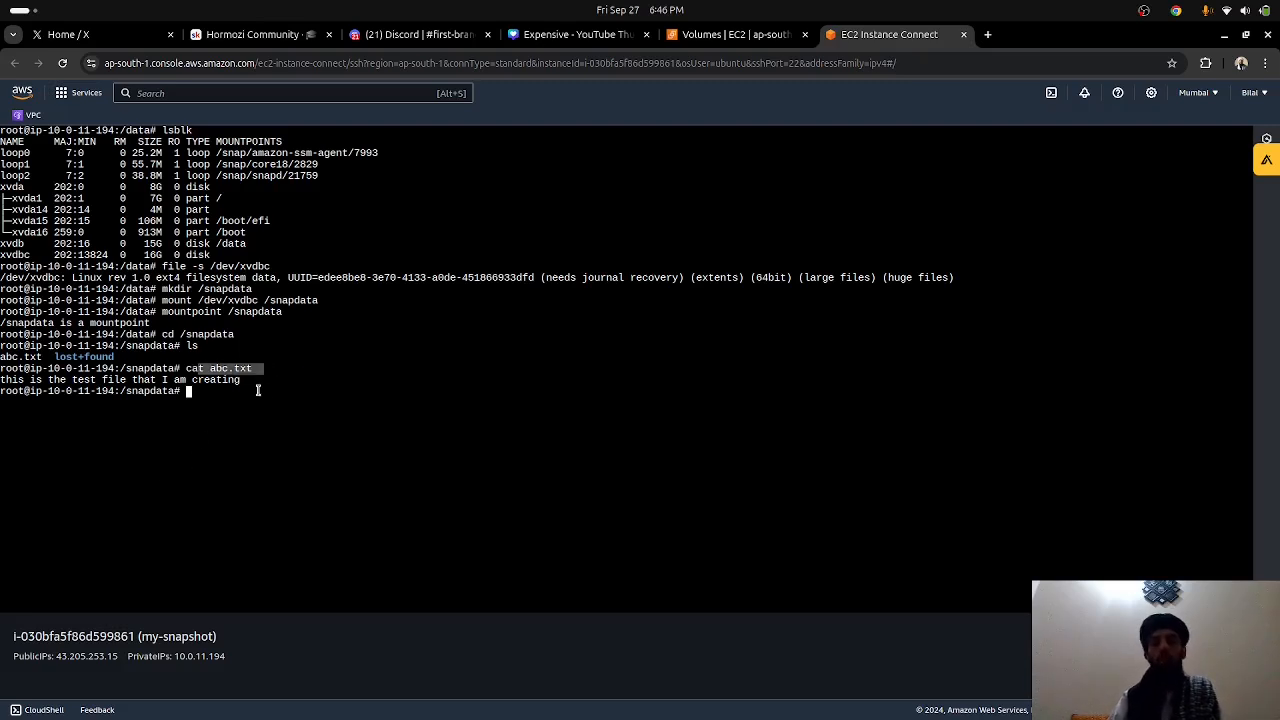
click(289, 395)
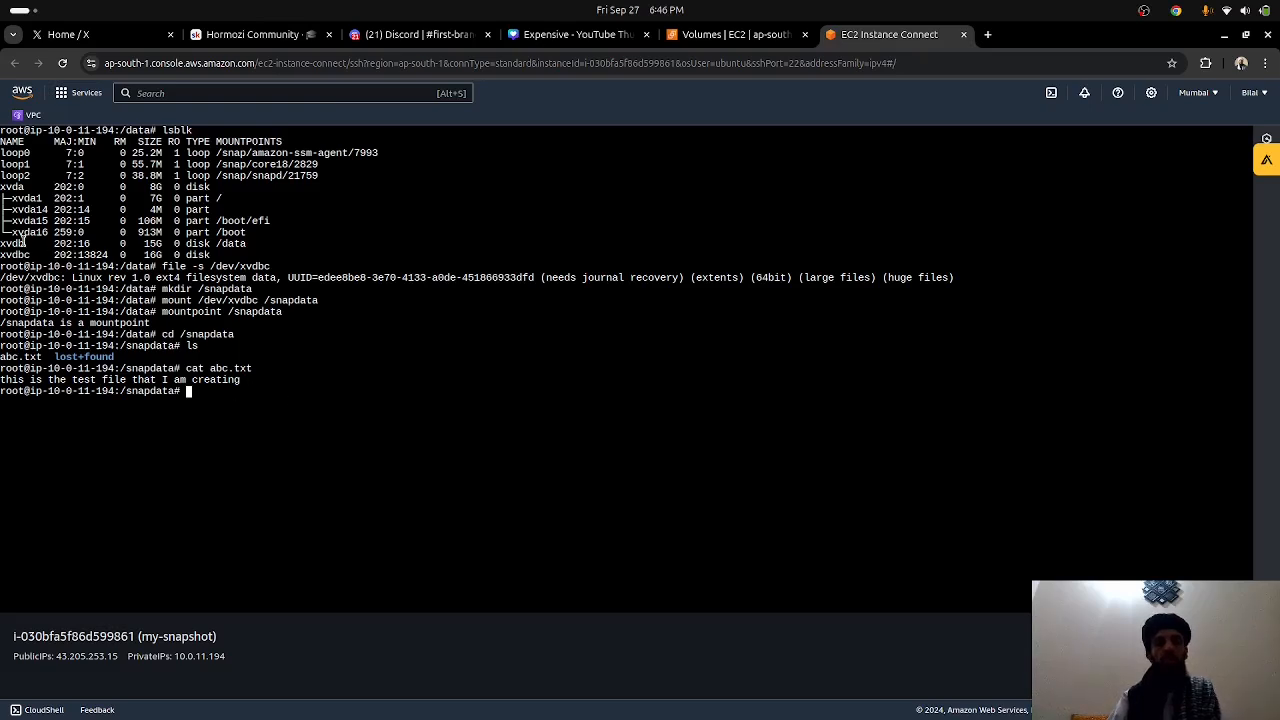
mouse_move(22, 243)
mouse_down()
mouse_move(4, 243)
mouse_move(4, 256)
mouse_move(30, 256)
mouse_up()
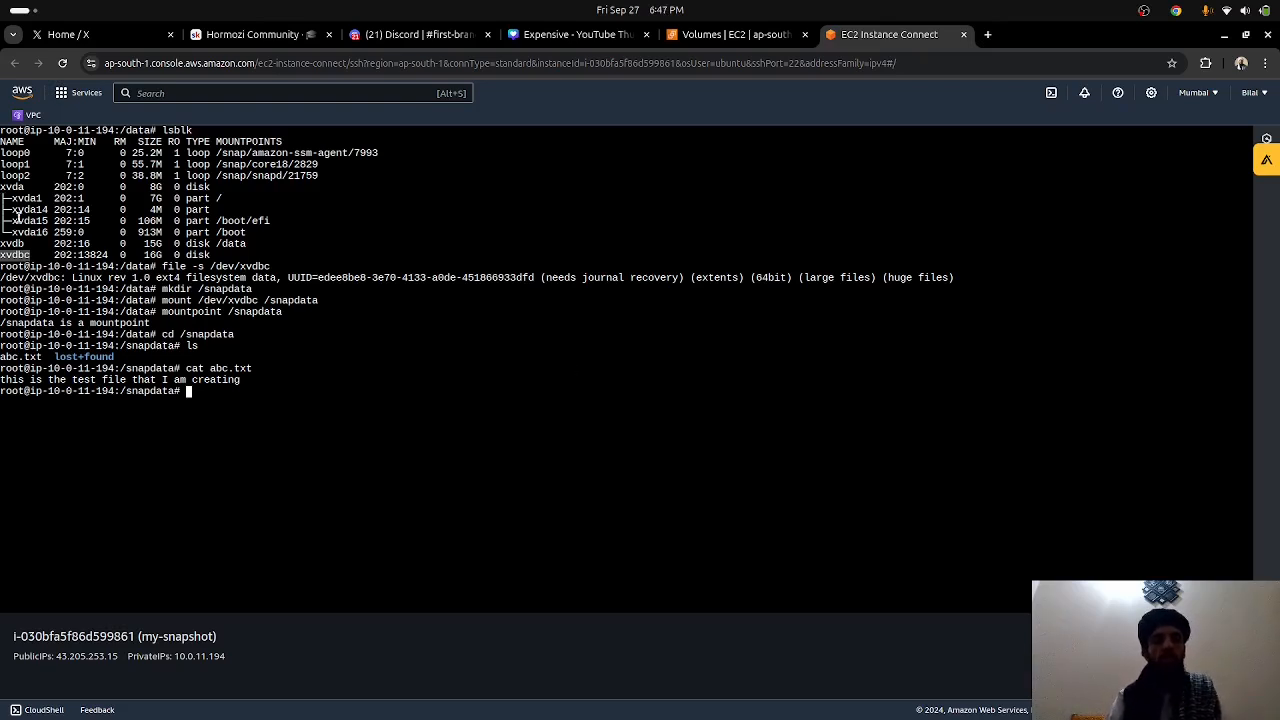
click(20, 233)
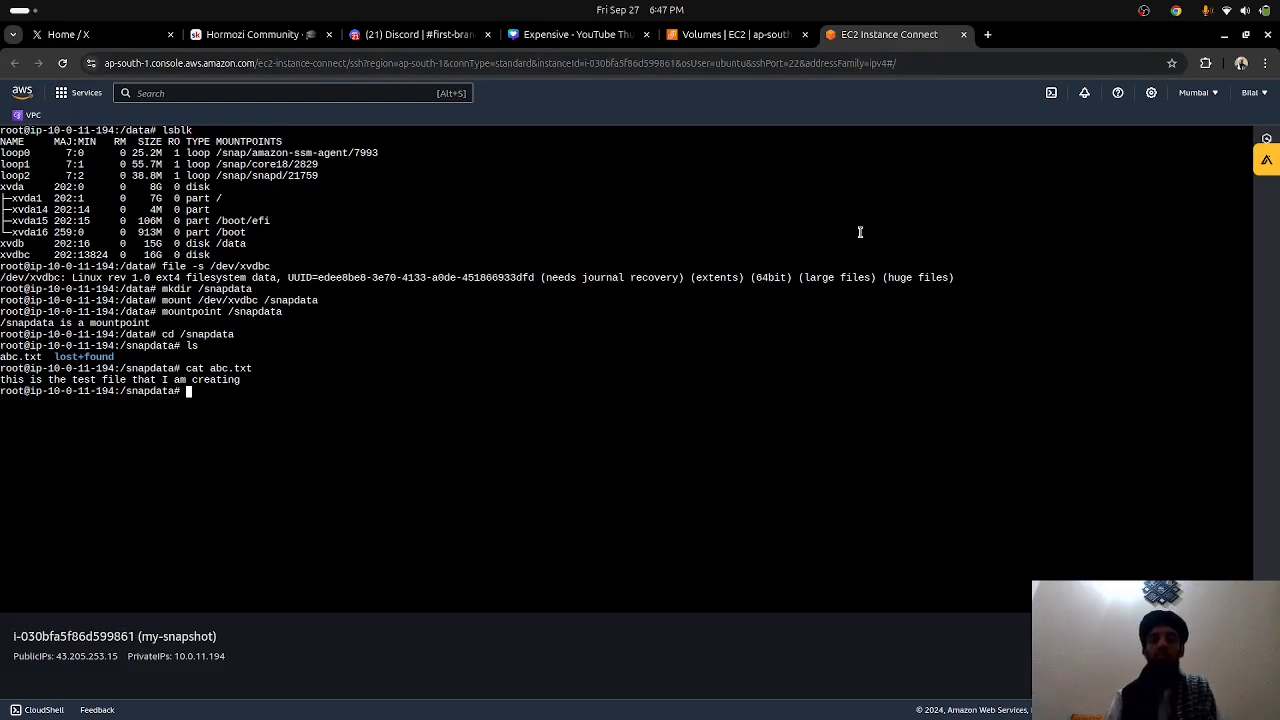
Leave the EC2 Instance Connect session and terminate the running my-snapshot instance.
click(788, 40)
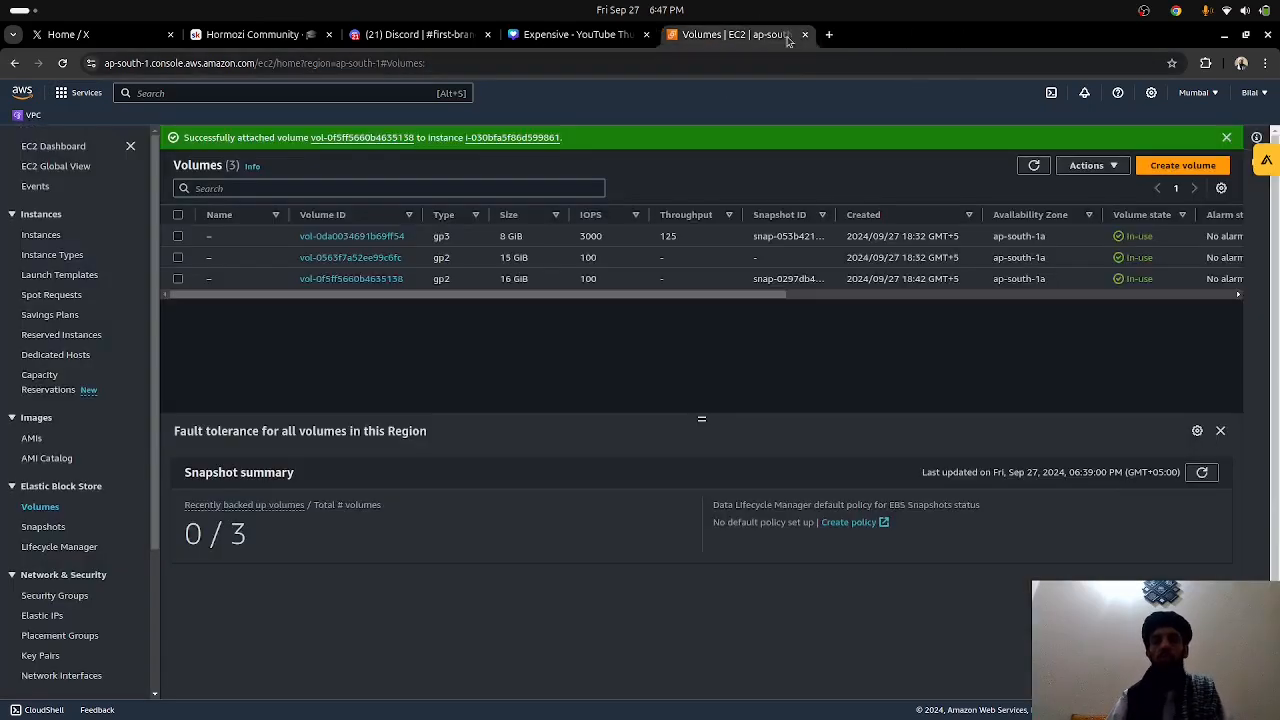
click(40, 235)
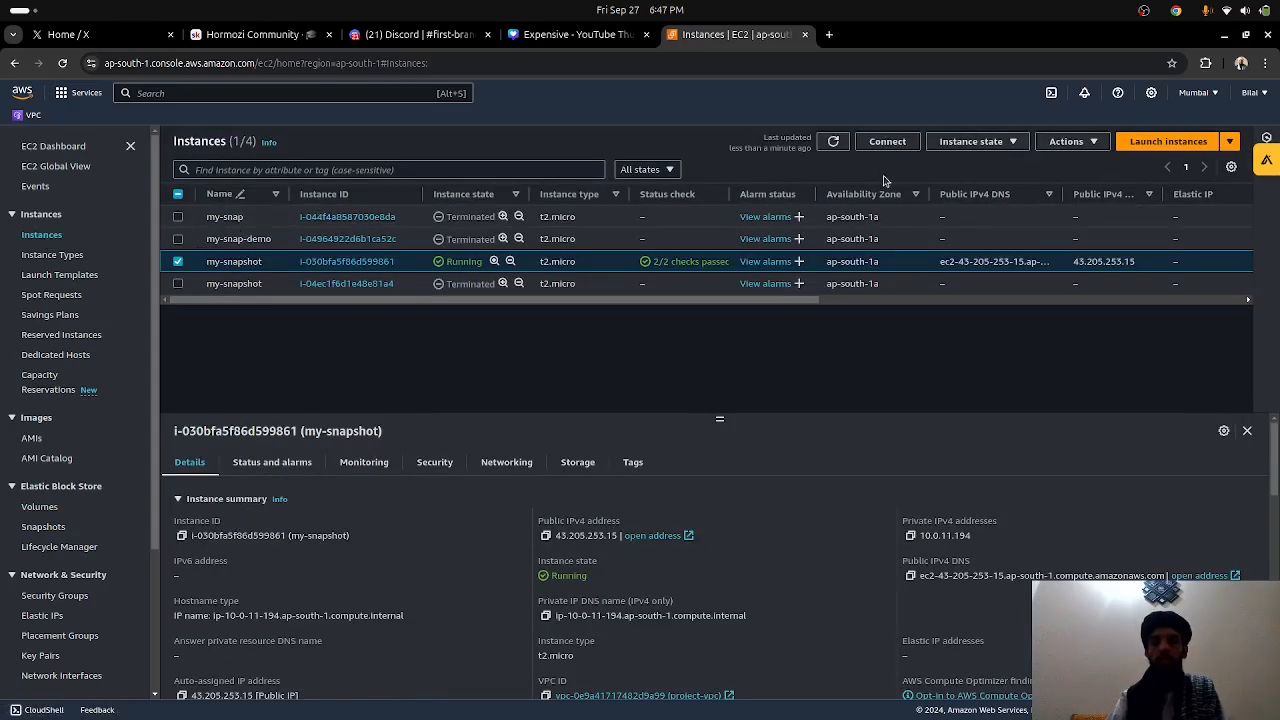
click(1068, 141)
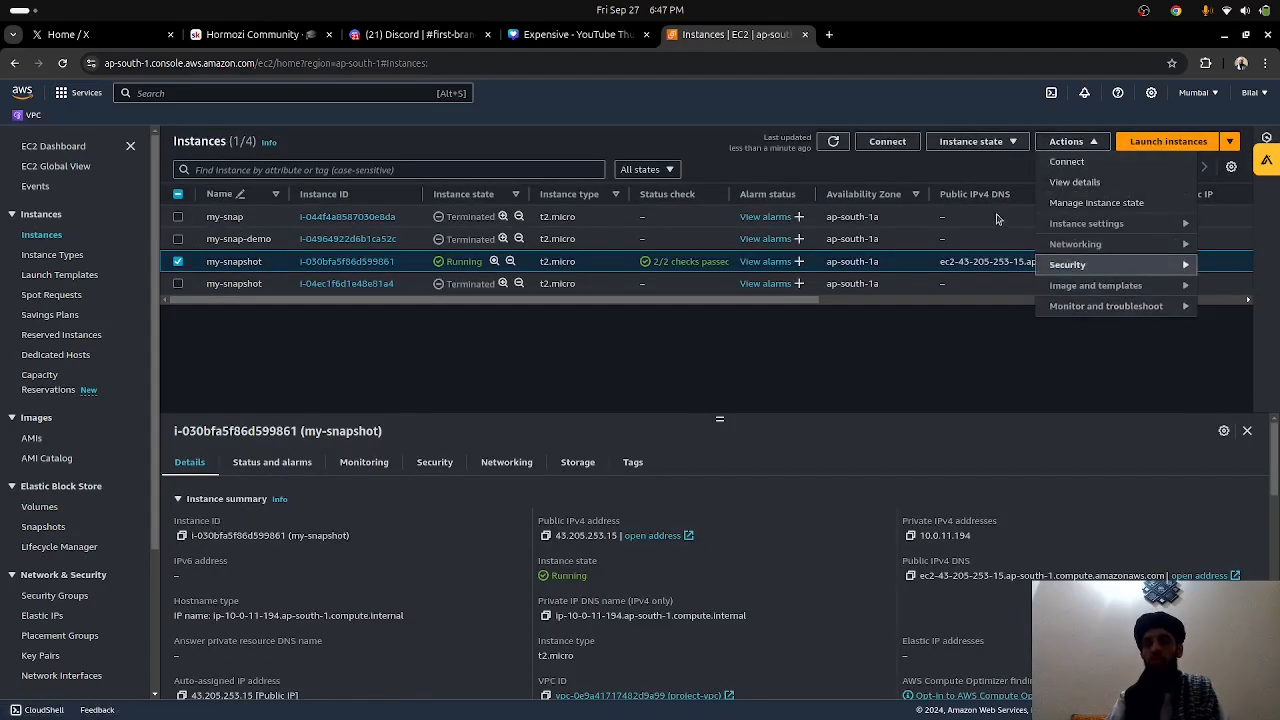
click(970, 141)
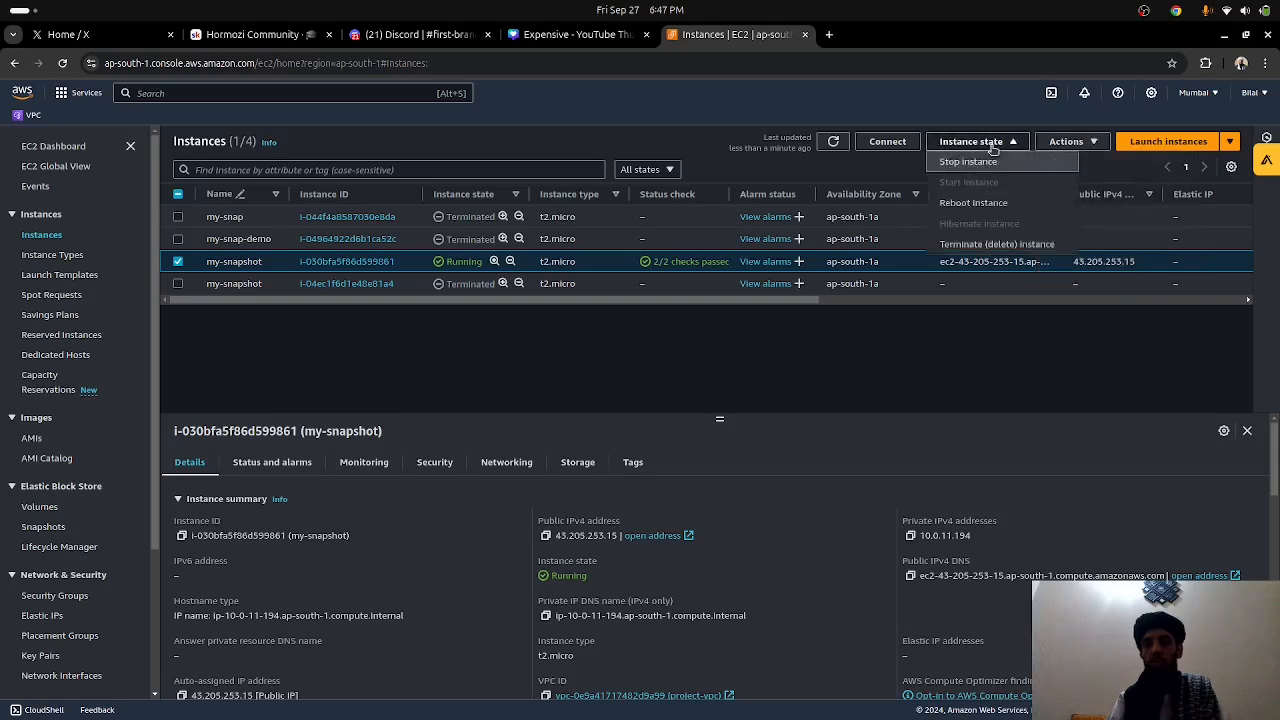
click(988, 245)
click(907, 554)
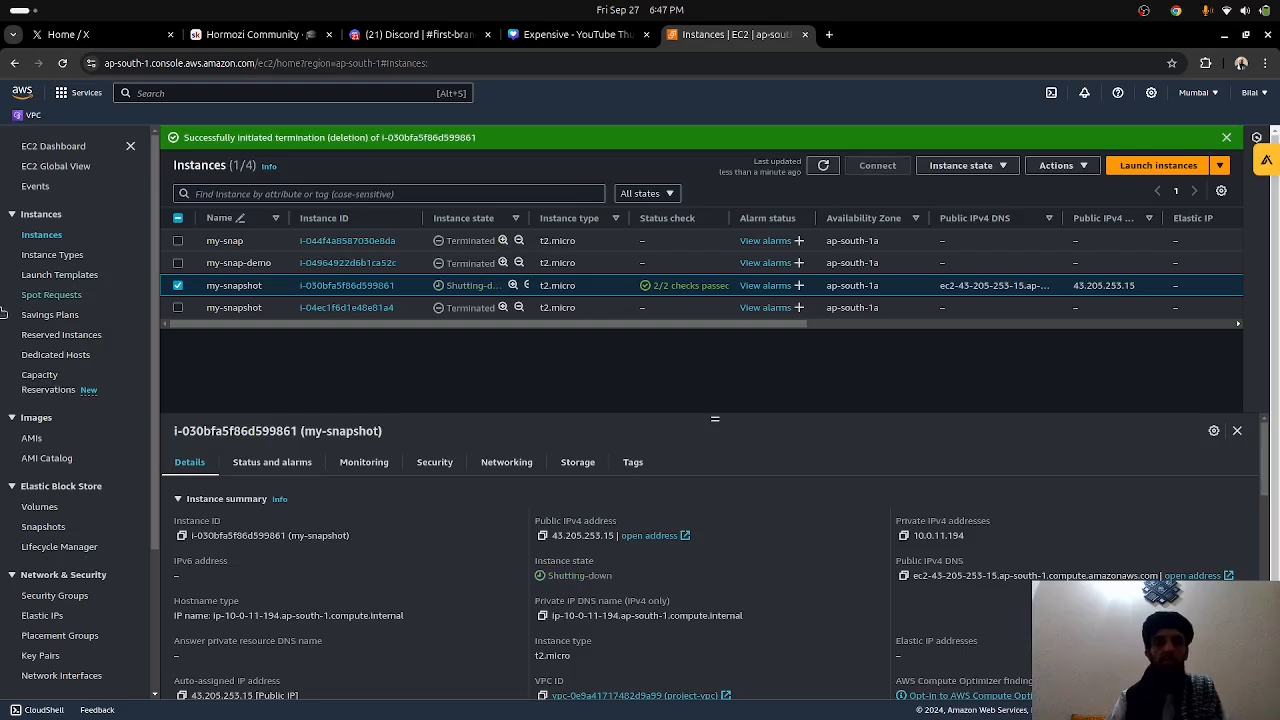
Open the EBS volumes list, refresh it, dismiss the attachment notification and check the available volume actions.
click(40, 507)
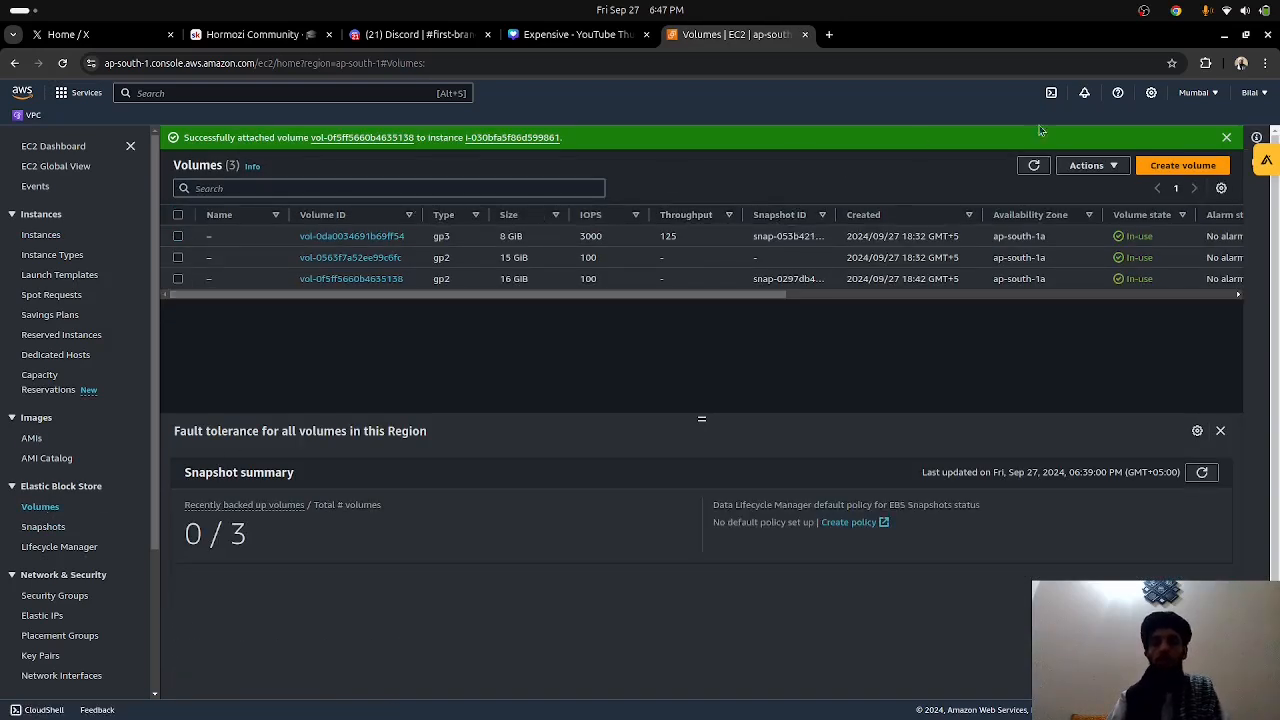
click(1040, 168)
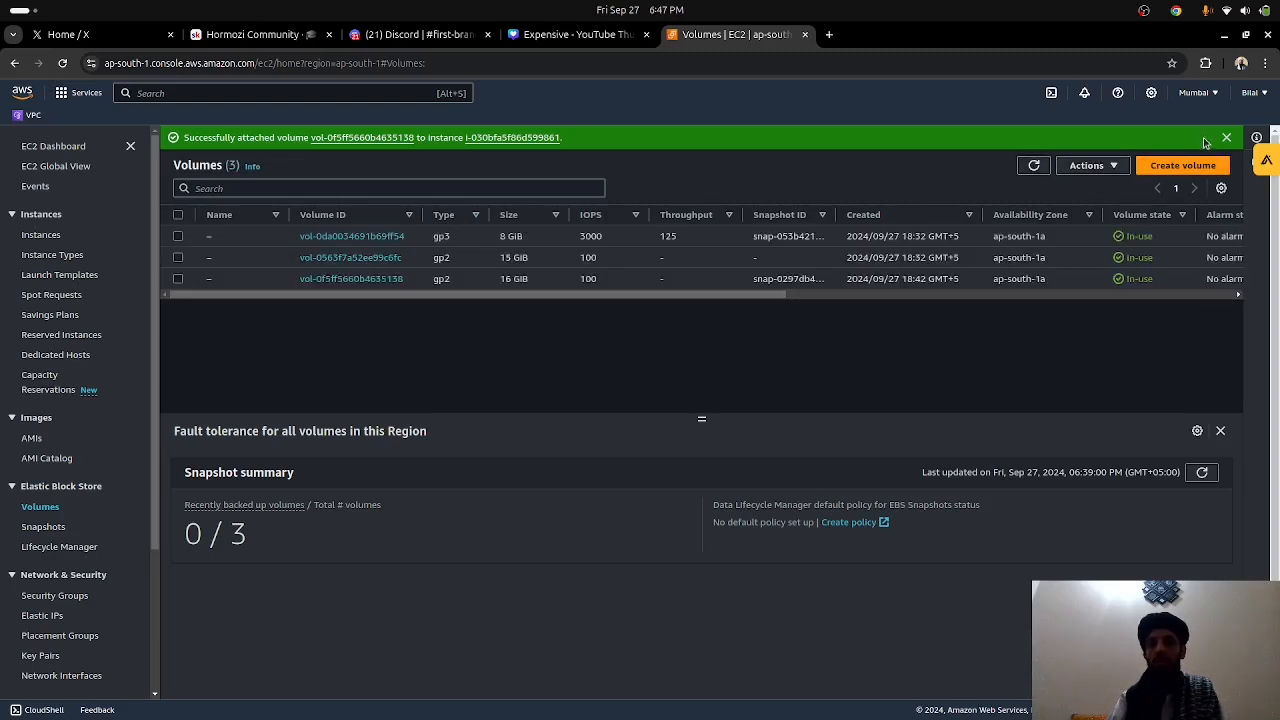
click(1227, 138)
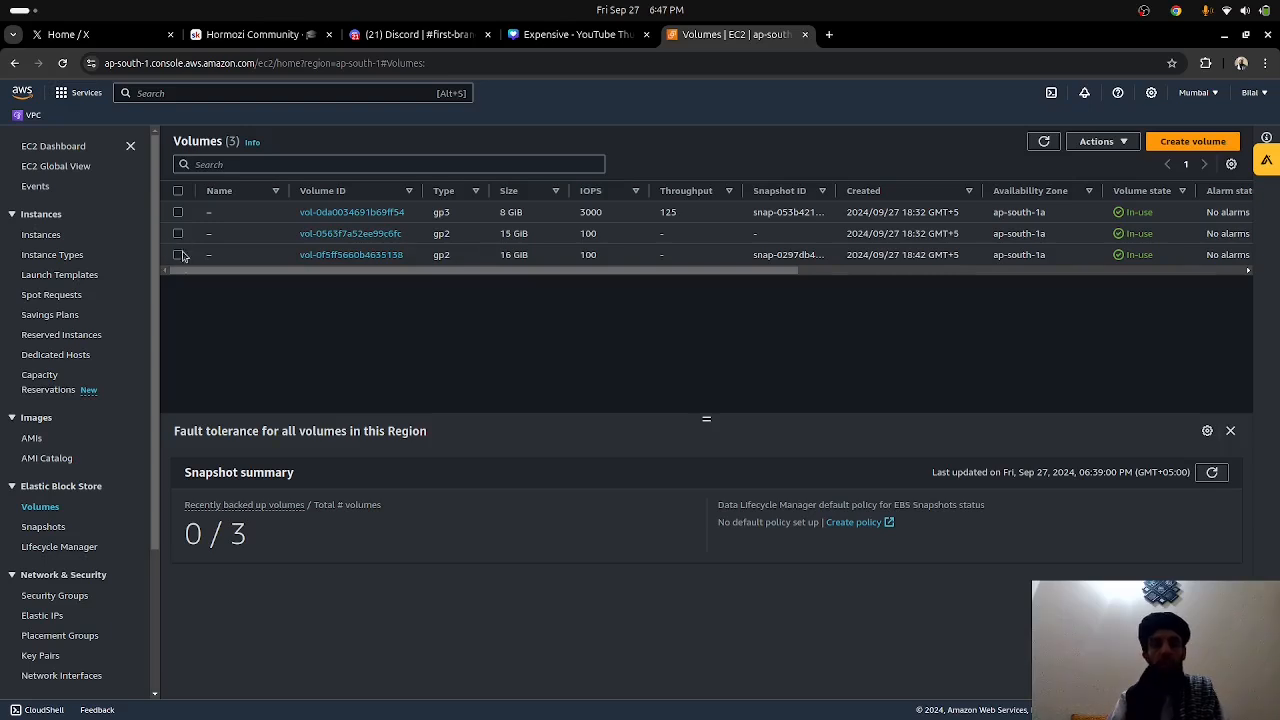
click(1096, 141)
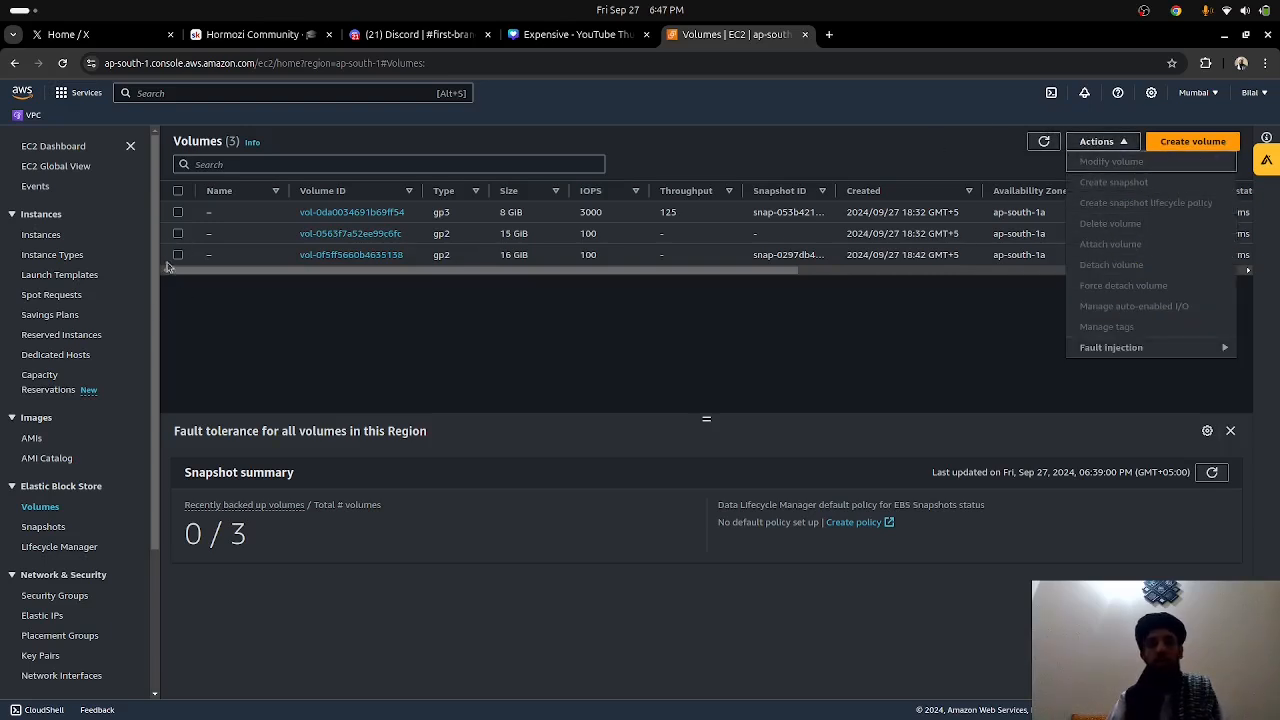
click(564, 370)
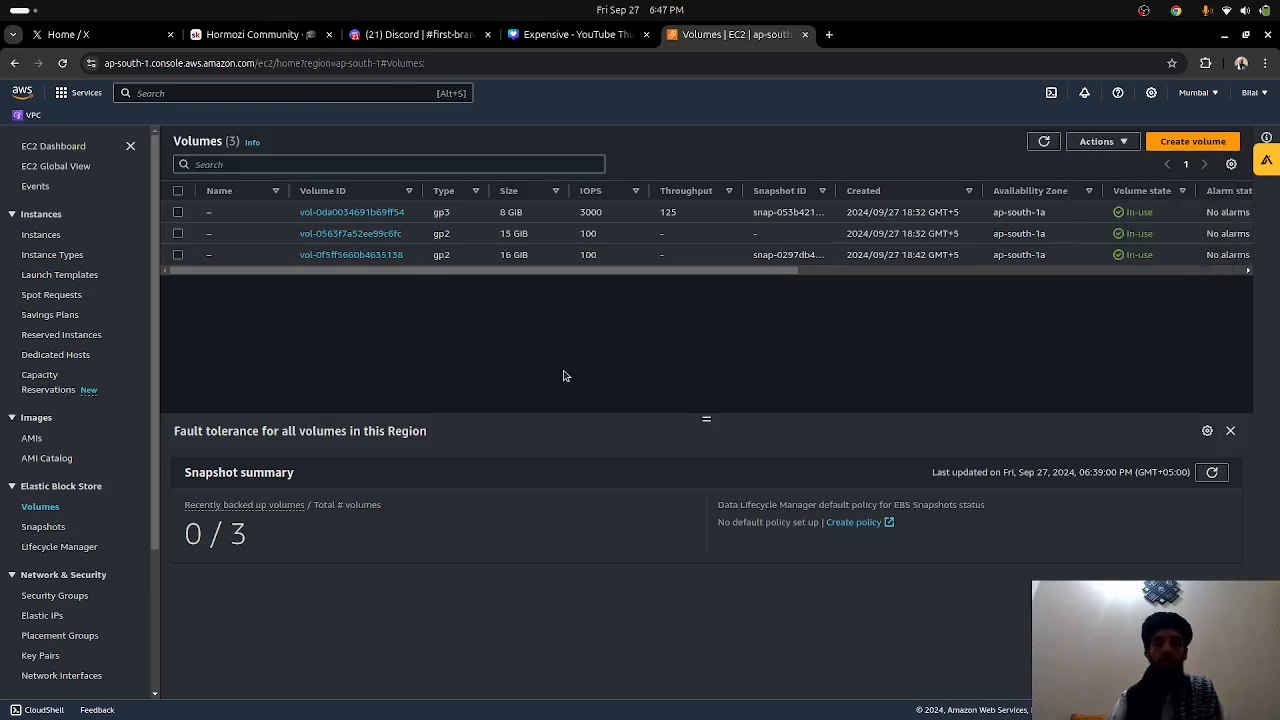